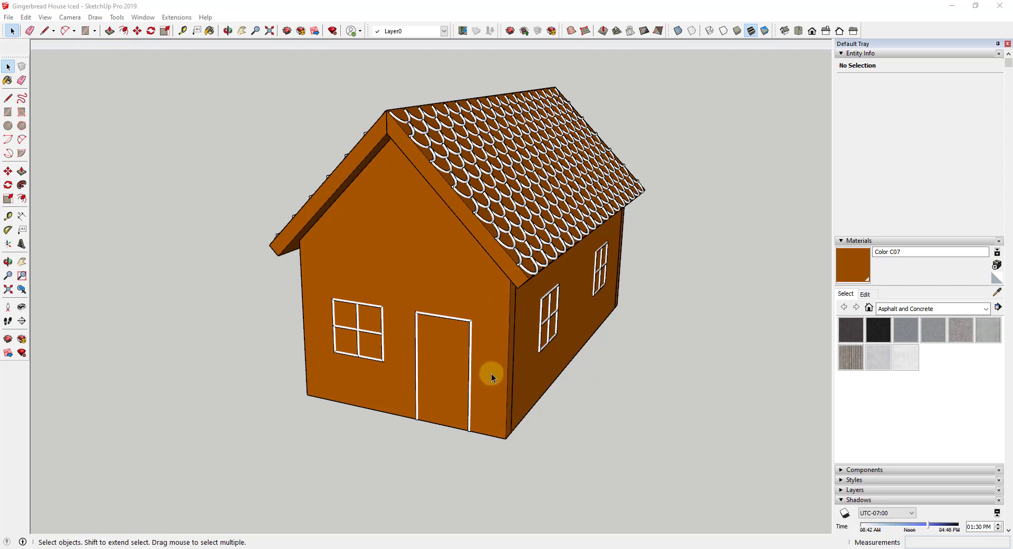
Step: Show the Fredo6_FredoScale toolbar, close the Fredo6_Animator toolbar, and orbit toward the front corner
{"action": "right_click", "coordinate": [885, 36]}
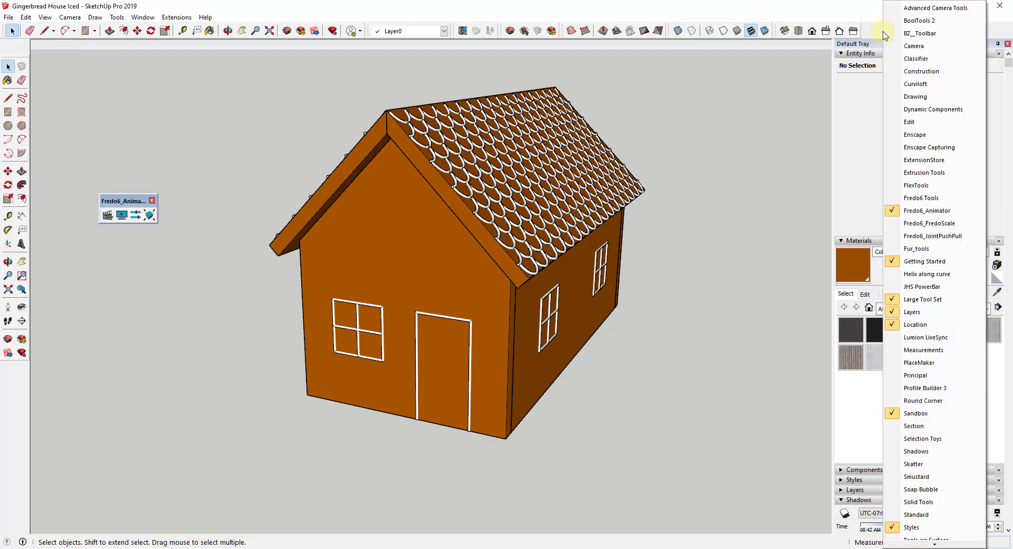
{"action": "left_click", "coordinate": [921, 223]}
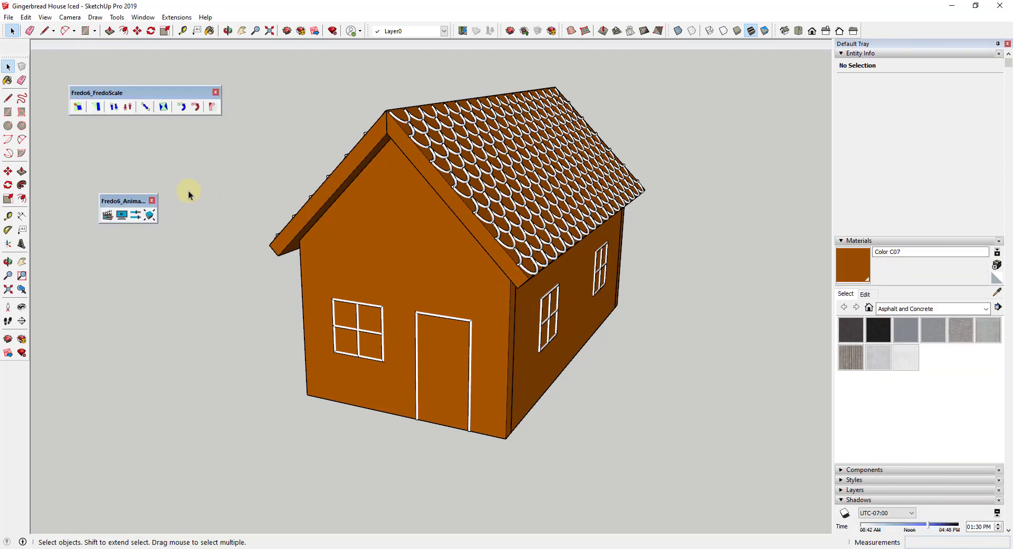
{"action": "left_click", "coordinate": [152, 200]}
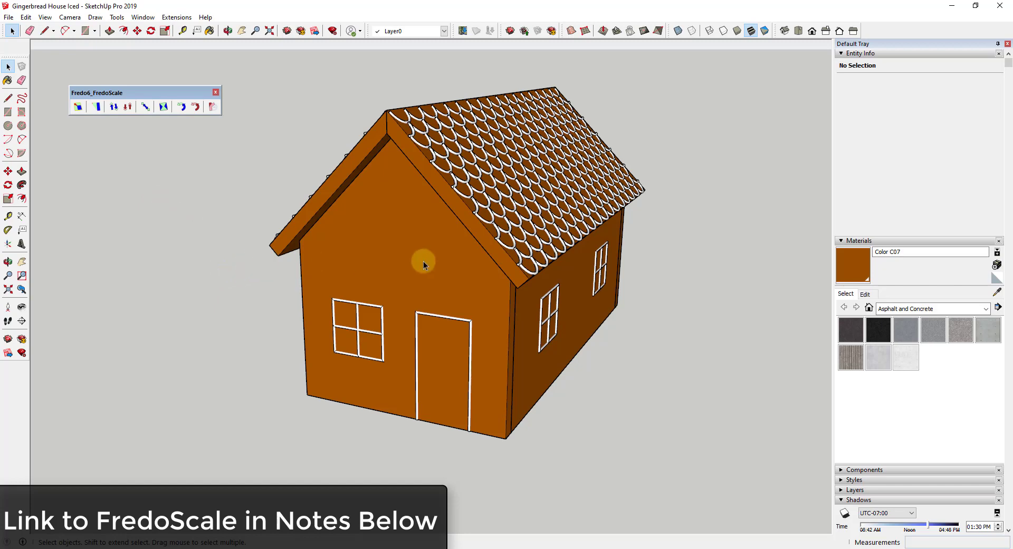
{"action": "middle_click_drag", "start_coordinate": [526, 349], "coordinate": [518, 447]}
{"action": "middle_click_drag", "start_coordinate": [515, 301], "coordinate": [566, 317]}
{"action": "scroll", "coordinate": [527, 445], "scroll_direction": "up", "scroll_amount": 5}
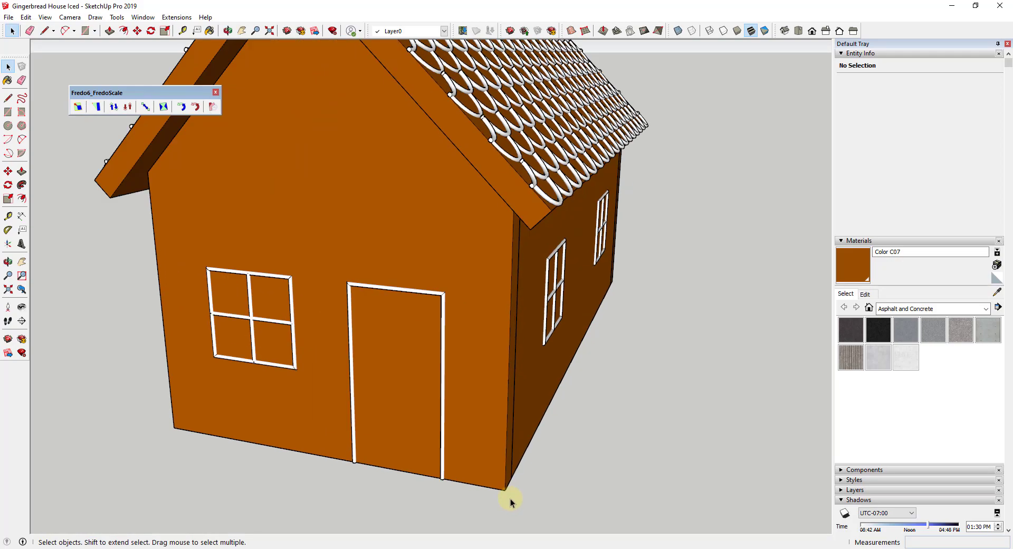
Step: Draw a 3/16" radius circle centred at the house's front corner
{"action": "key", "text": "c"}
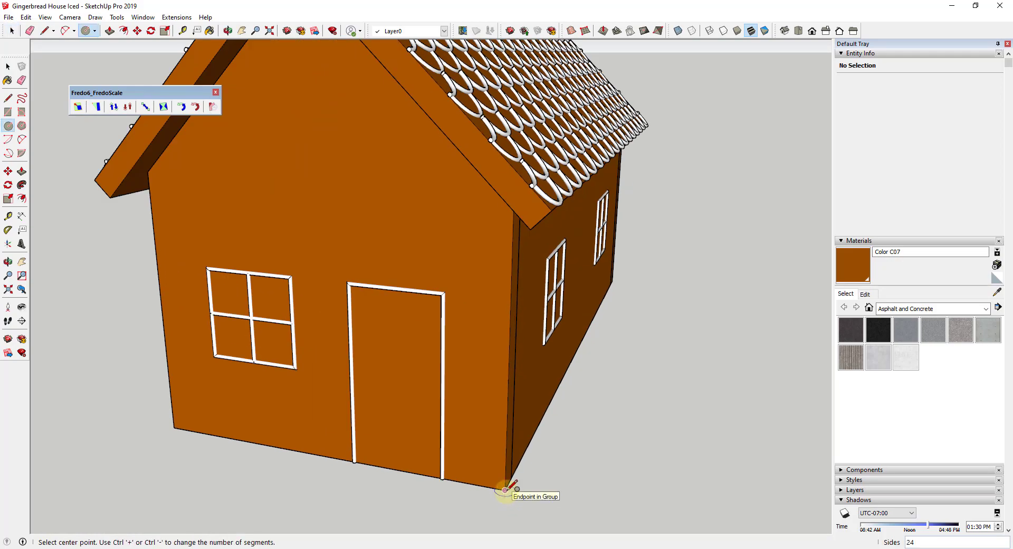
{"action": "scroll", "coordinate": [505, 489], "scroll_direction": "up", "scroll_amount": 1}
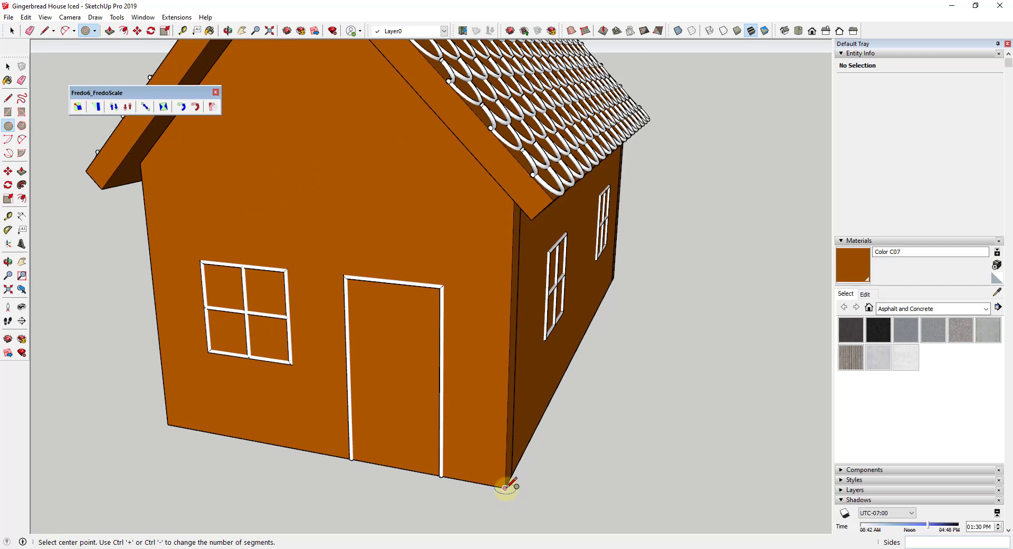
{"action": "key", "text": "space"}
{"action": "left_click", "coordinate": [511, 446]}
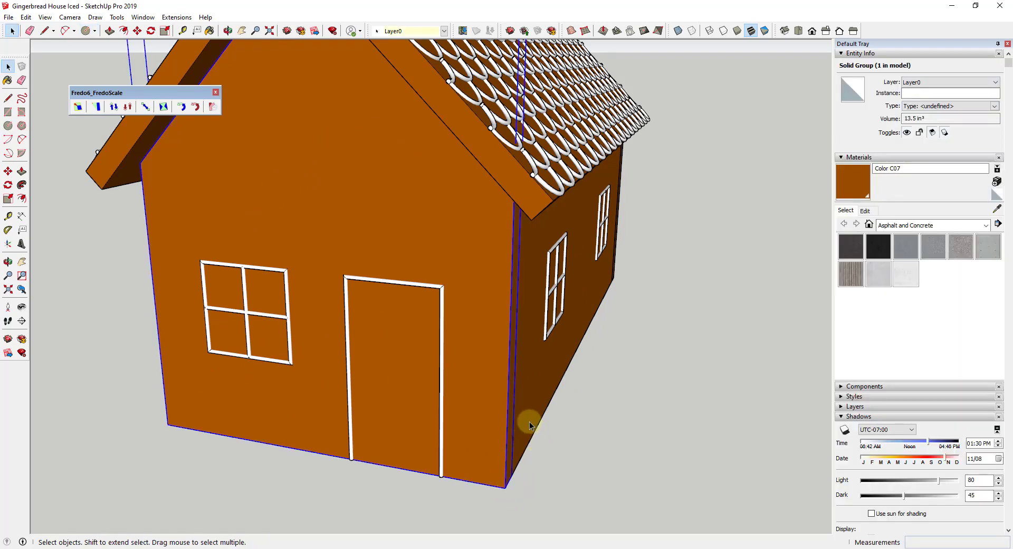
{"action": "key", "text": "c"}
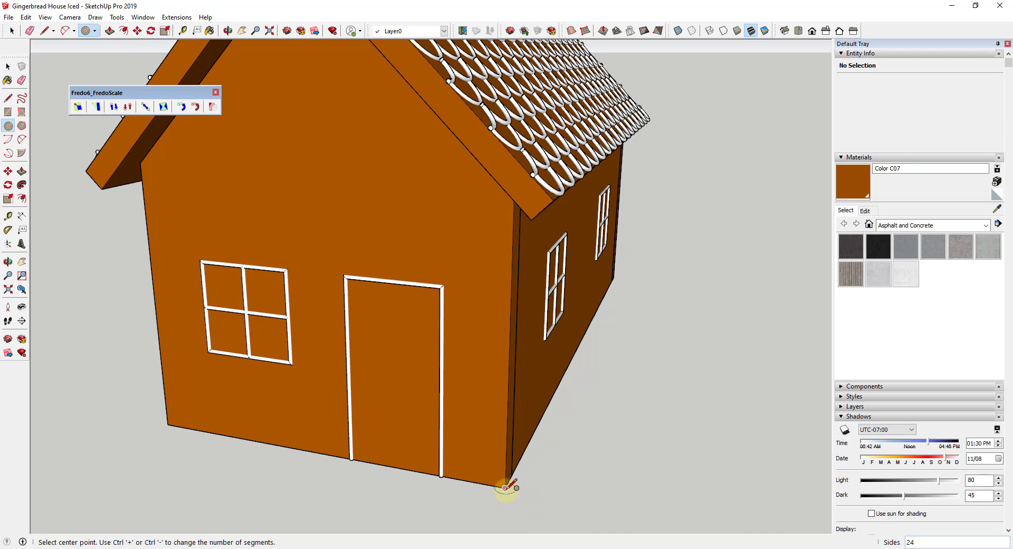
{"action": "left_click", "coordinate": [505, 488]}
{"action": "scroll", "coordinate": [518, 489], "scroll_direction": "up", "scroll_amount": 3}
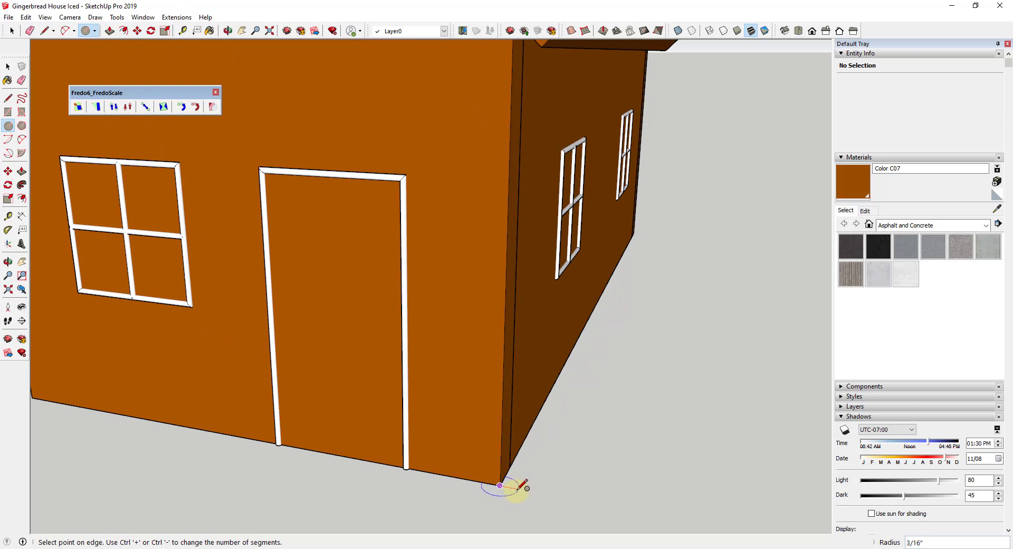
{"action": "left_click", "coordinate": [520, 486]}
{"action": "key", "text": "space"}
{"action": "scroll", "coordinate": [554, 494], "scroll_direction": "down", "scroll_amount": 3}
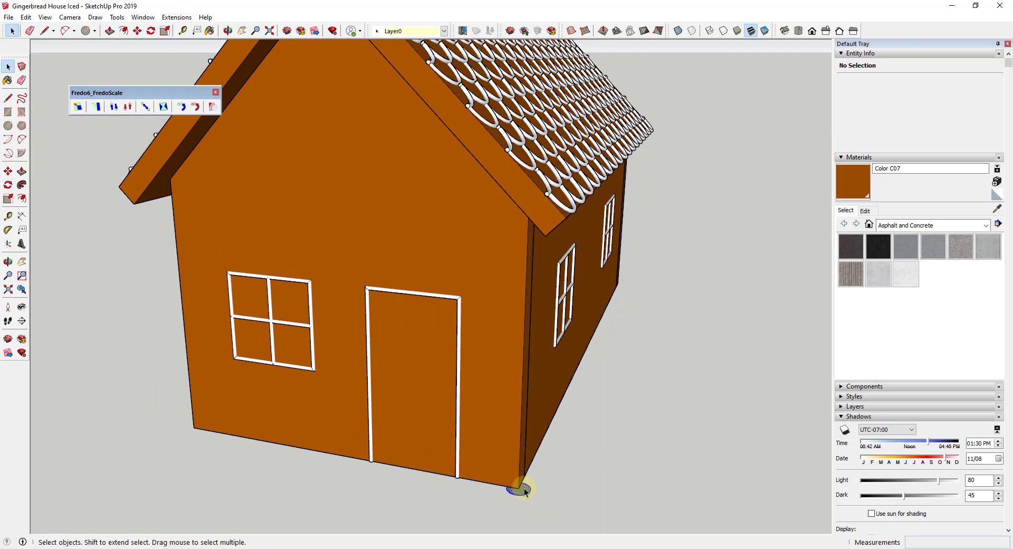
Step: Move the circle out onto the ground just off the corner and select it
{"action": "double_click", "coordinate": [526, 491]}
{"action": "key", "text": "m"}
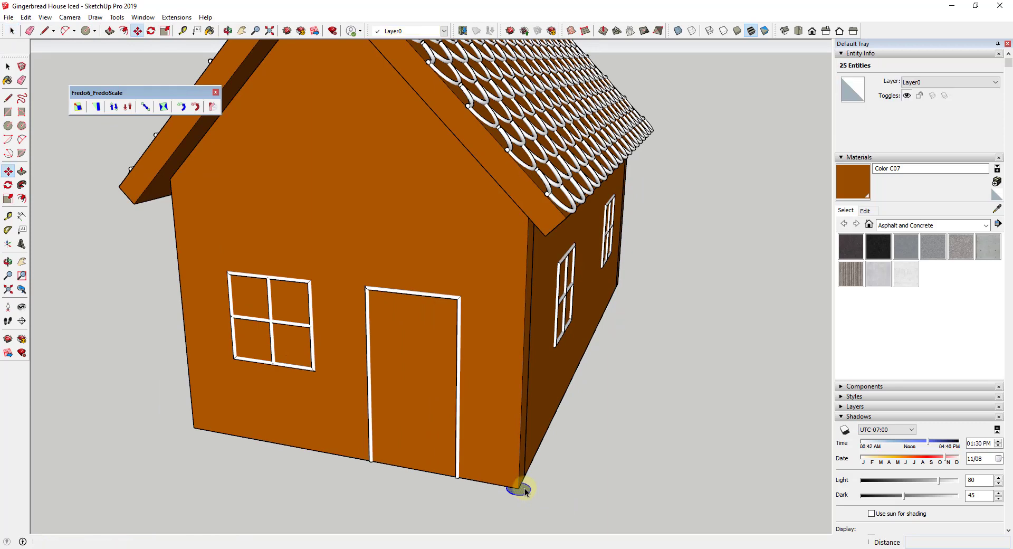
{"action": "left_click", "coordinate": [521, 488]}
{"action": "left_click", "coordinate": [616, 506]}
{"action": "key", "text": "space"}
{"action": "scroll", "coordinate": [614, 494], "scroll_direction": "down", "scroll_amount": 3}
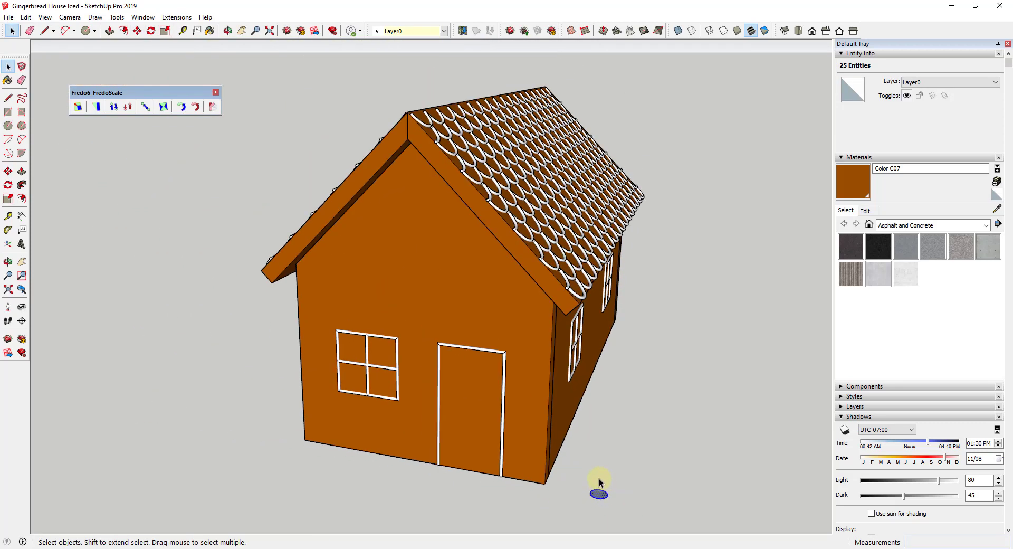
{"action": "key", "text": "p"}
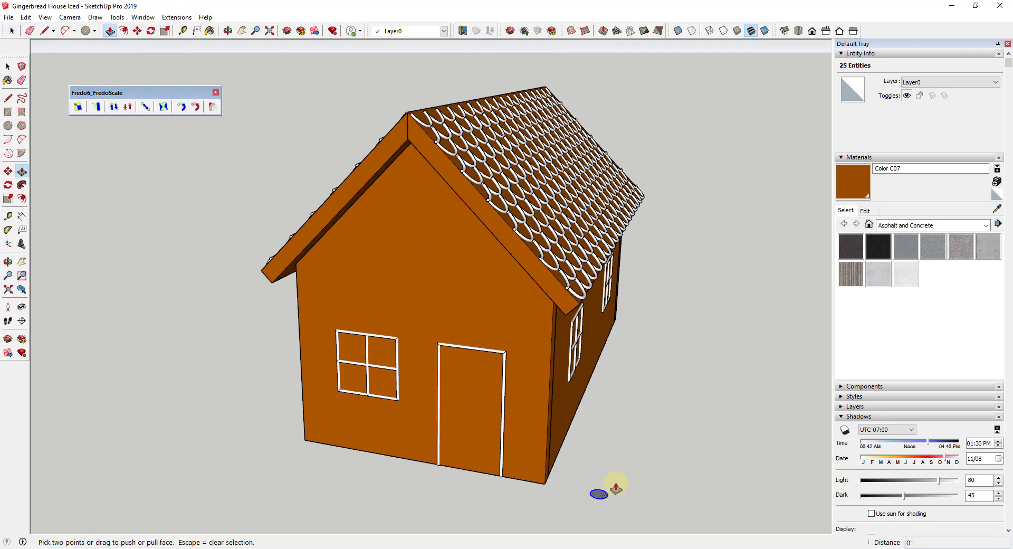
{"action": "key", "text": "space"}
{"action": "scroll", "coordinate": [594, 498], "scroll_direction": "up", "scroll_amount": 6}
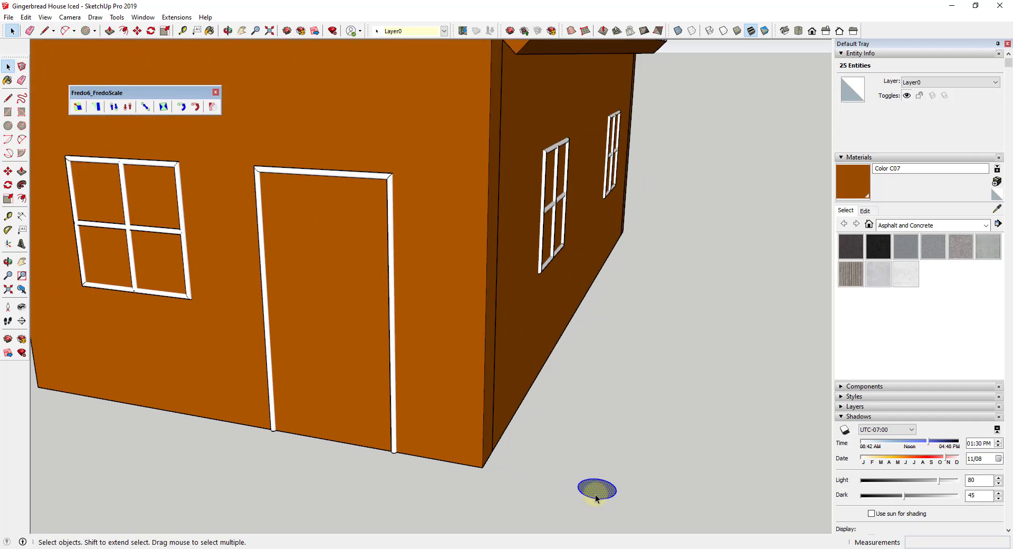
{"action": "left_click", "coordinate": [590, 500]}
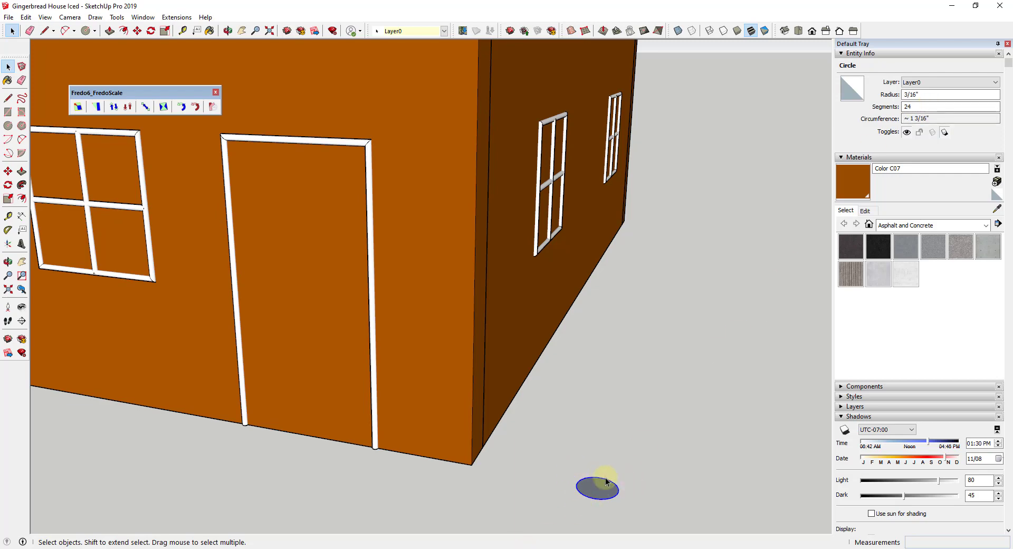
Step: Change the circle's Segments value from 24 to 12 in Entity Info
{"action": "scroll", "coordinate": [674, 420], "scroll_direction": "down", "scroll_amount": 3}
{"action": "scroll", "coordinate": [607, 433], "scroll_direction": "up", "scroll_amount": 2}
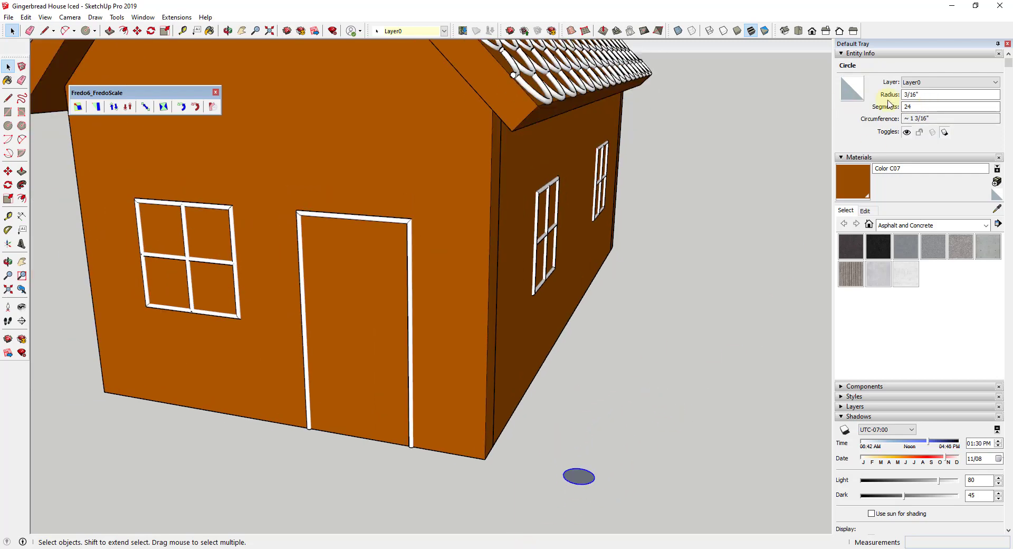
{"action": "double_click", "coordinate": [935, 107]}
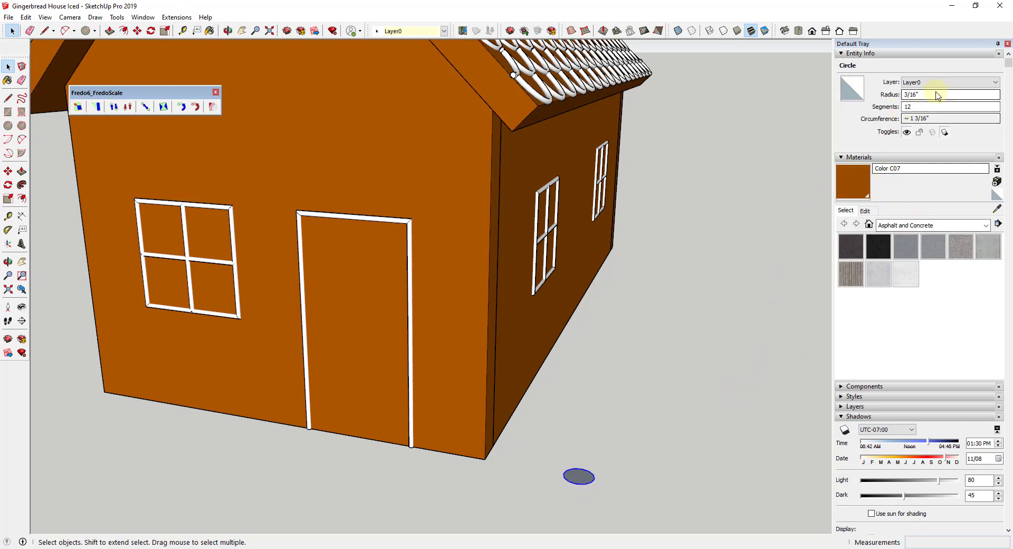
{"action": "scroll", "coordinate": [576, 473], "scroll_direction": "up", "scroll_amount": 5}
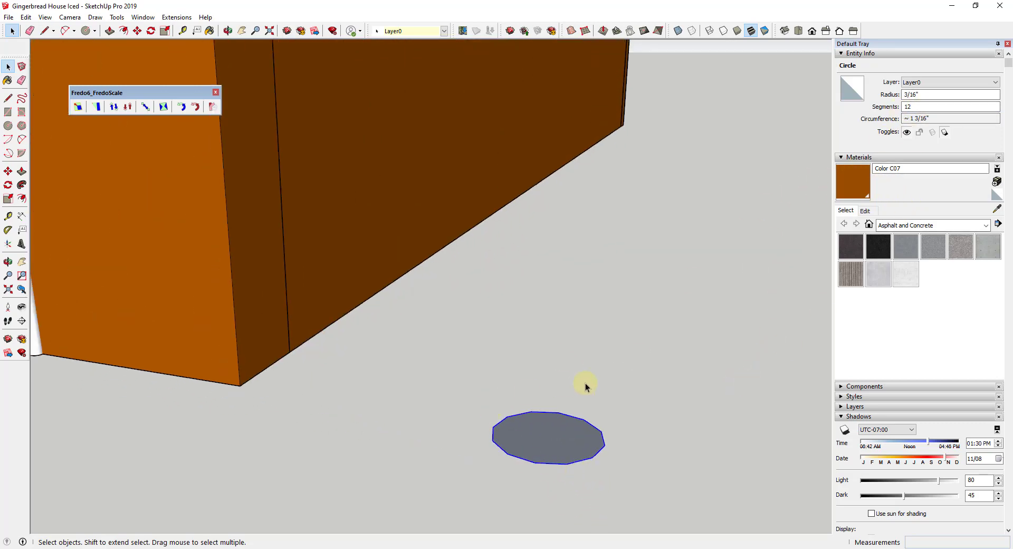
{"action": "scroll", "coordinate": [545, 440], "scroll_direction": "down", "scroll_amount": 6}
{"action": "scroll", "coordinate": [547, 448], "scroll_direction": "down", "scroll_amount": 1}
Step: Pull the circle into a trial cylinder, then delete that extrusion
{"action": "key", "text": "p"}
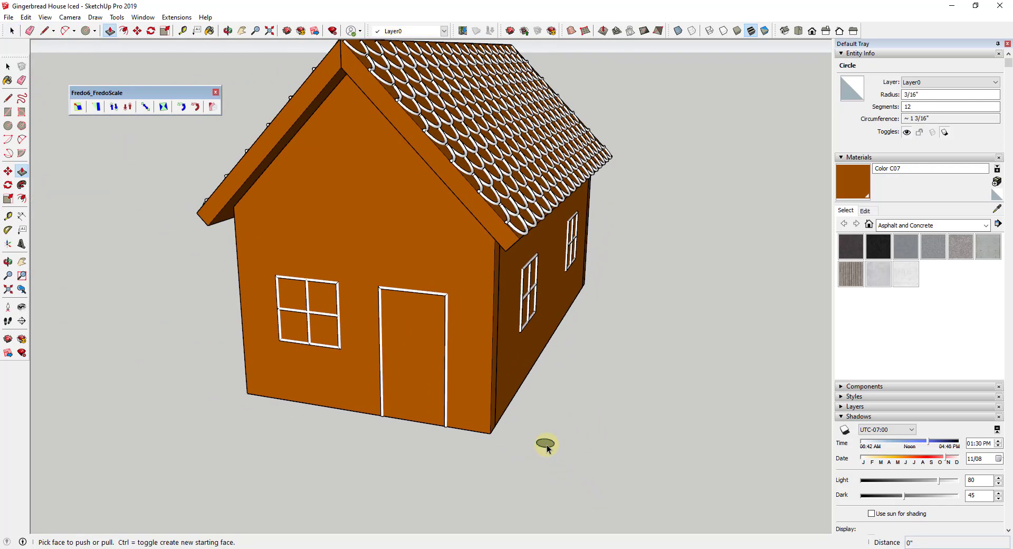
{"action": "left_click_drag", "start_coordinate": [542, 446], "coordinate": [488, 242]}
{"action": "middle_click_drag", "start_coordinate": [488, 241], "coordinate": [640, 174]}
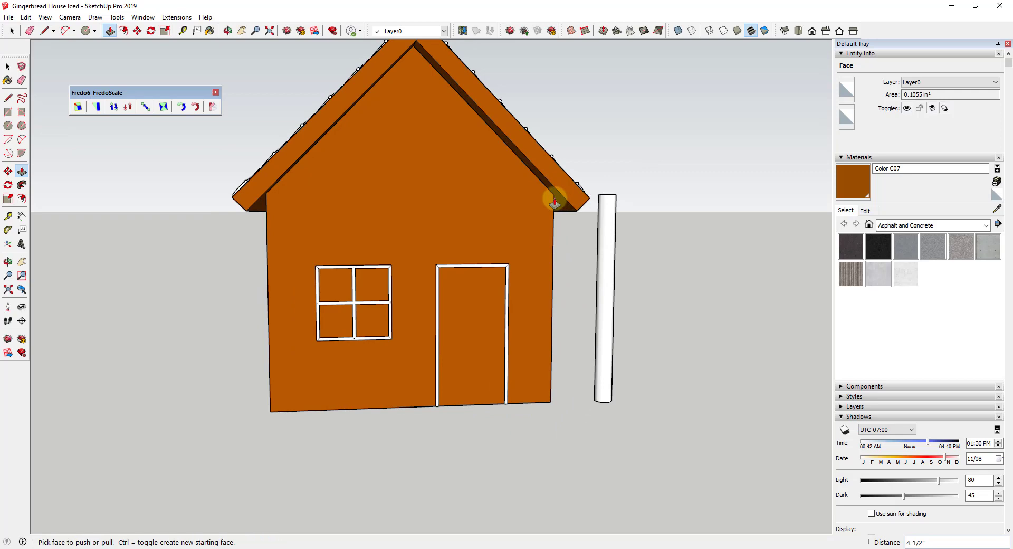
{"action": "key", "text": "o"}
{"action": "middle_click_drag", "start_coordinate": [611, 335], "coordinate": [502, 394]}
{"action": "scroll", "coordinate": [502, 393], "scroll_direction": "down", "scroll_amount": 3}
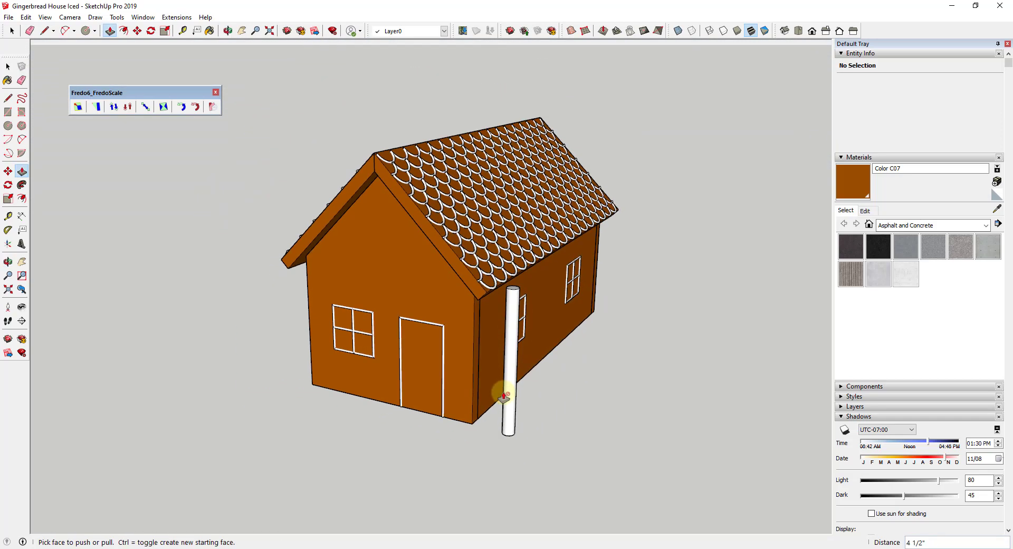
{"action": "key", "text": "space"}
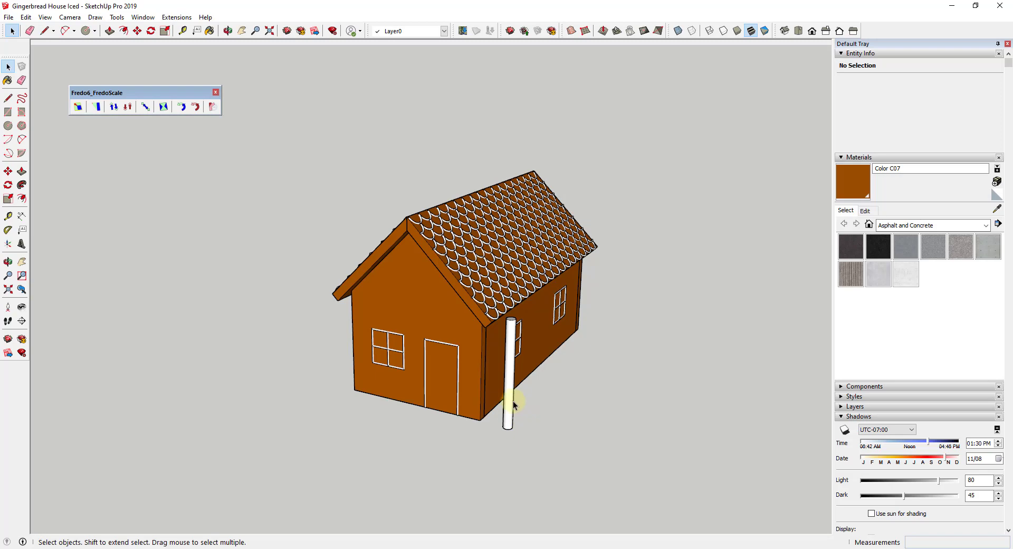
{"action": "left_click", "coordinate": [511, 401]}
{"action": "key", "text": "Delete"}
{"action": "scroll", "coordinate": [504, 419], "scroll_direction": "up", "scroll_amount": 5}
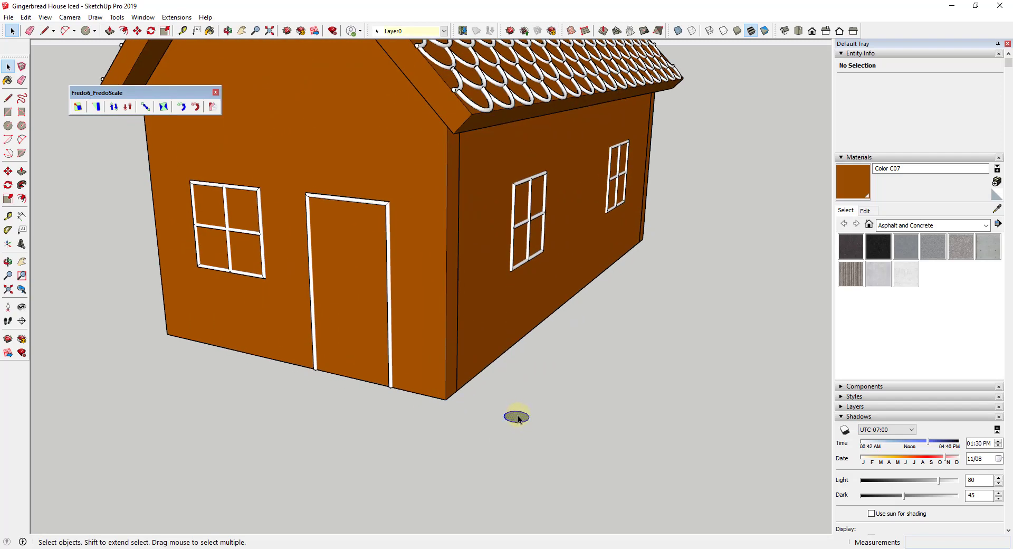
Step: Select everything and start the Scale tool, then cancel it
{"action": "key", "text": "ctrl+a"}
{"action": "key", "text": "s"}
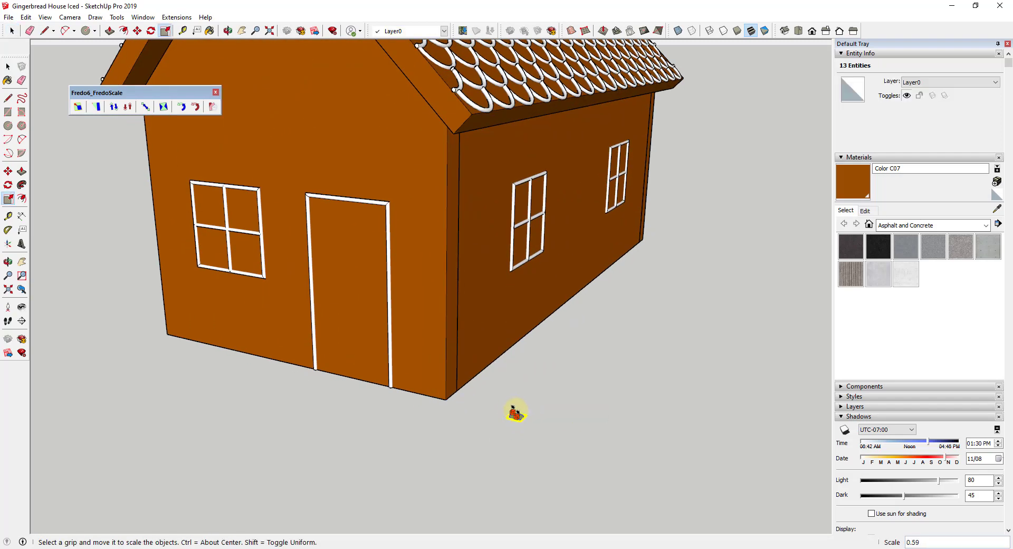
{"action": "scroll", "coordinate": [516, 413], "scroll_direction": "up", "scroll_amount": 4}
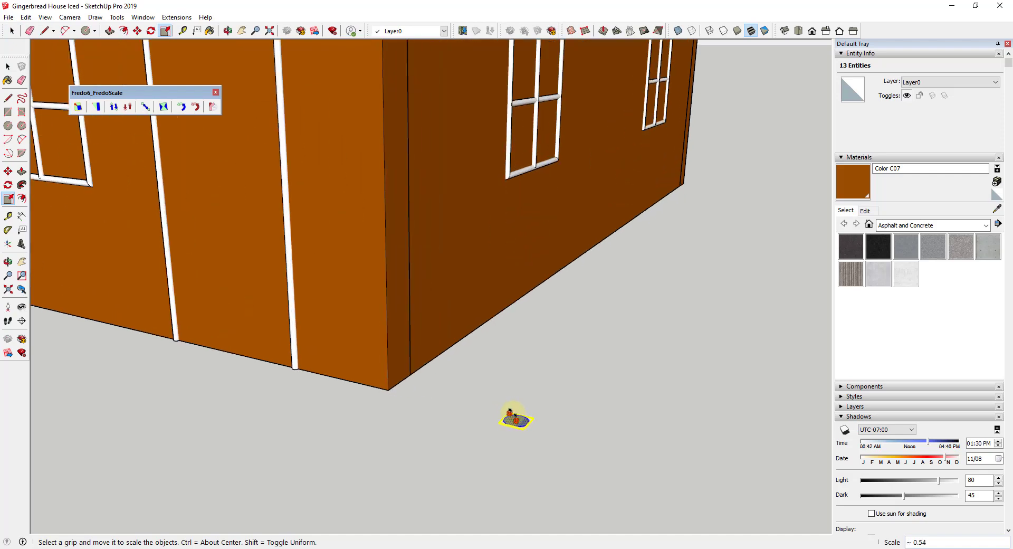
{"action": "key", "text": "space"}
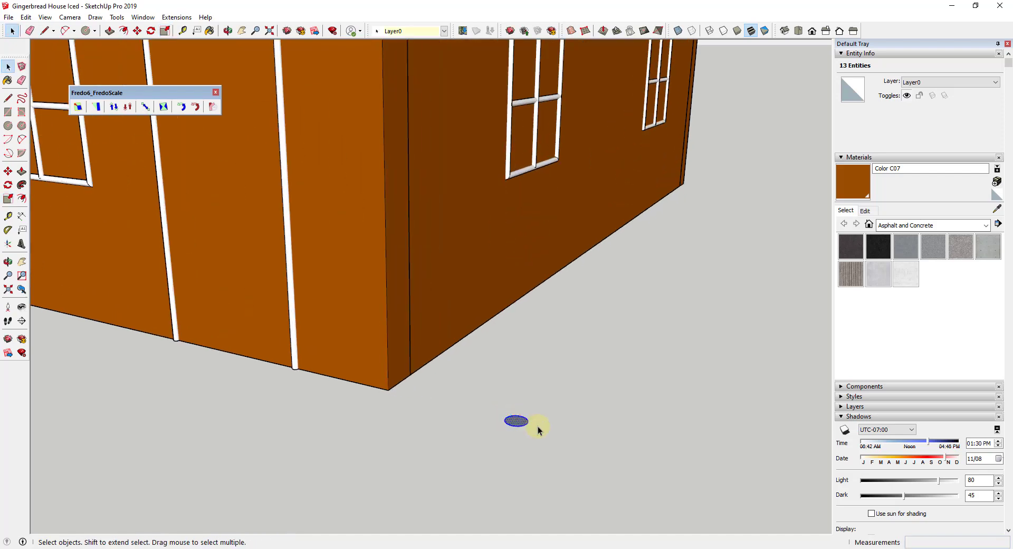
Step: Push/Pull the circle up 4 1/2" into a round white post
{"action": "key", "text": "p"}
{"action": "left_click", "coordinate": [516, 421]}
{"action": "scroll", "coordinate": [516, 421], "scroll_direction": "down", "scroll_amount": 4}
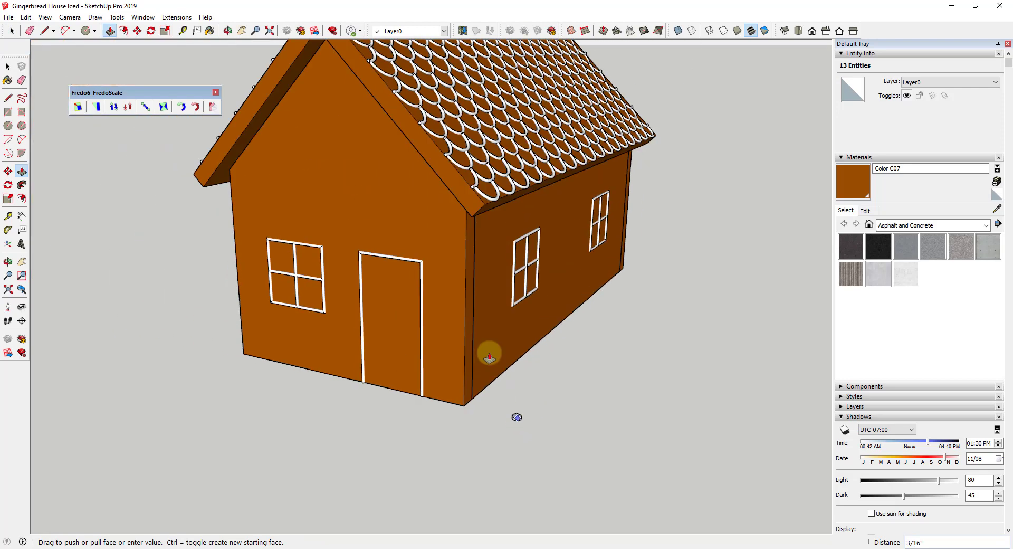
{"action": "middle_click_drag", "start_coordinate": [454, 240], "coordinate": [558, 210]}
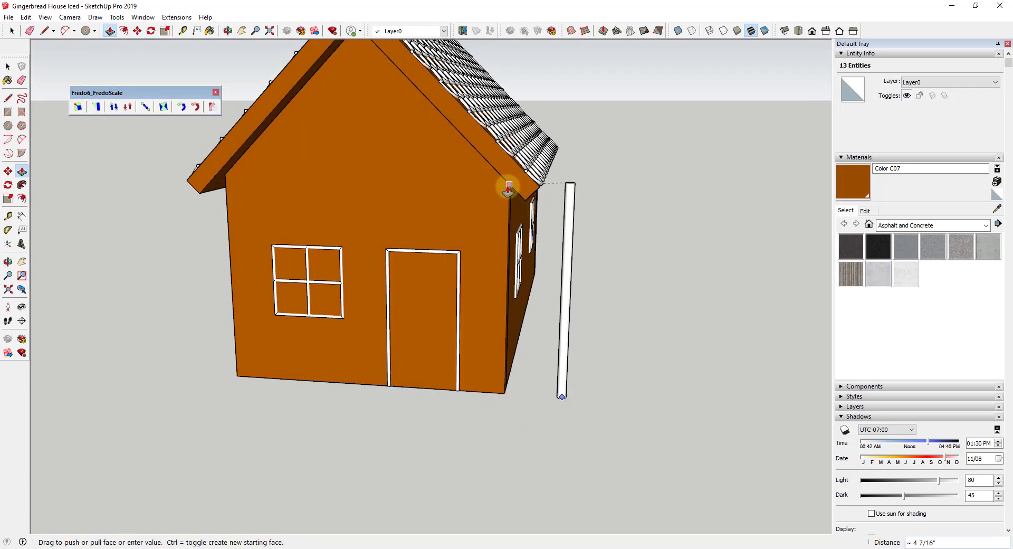
{"action": "middle_click_drag", "start_coordinate": [519, 183], "coordinate": [548, 154]}
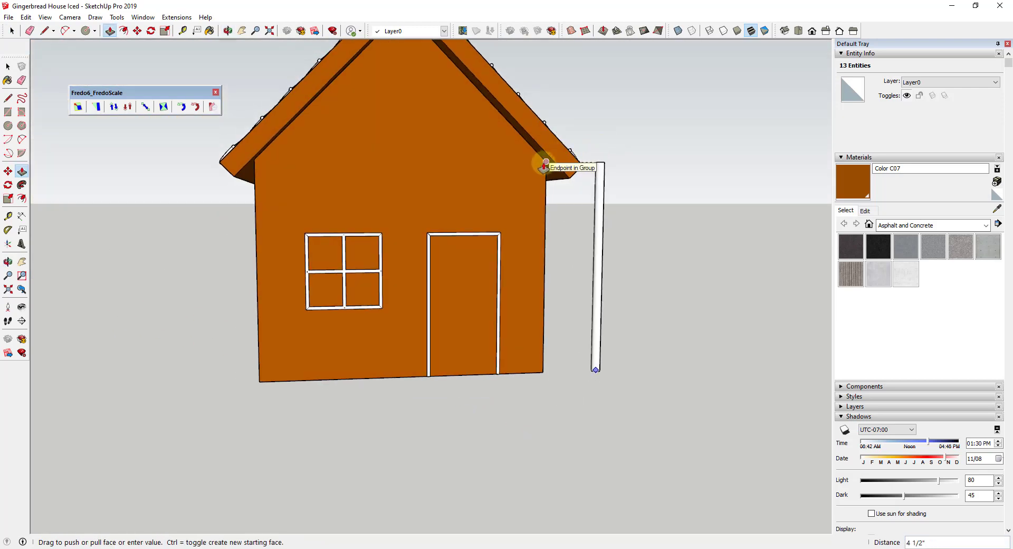
{"action": "left_click", "coordinate": [545, 165]}
{"action": "middle_click_drag", "start_coordinate": [593, 195], "coordinate": [644, 260]}
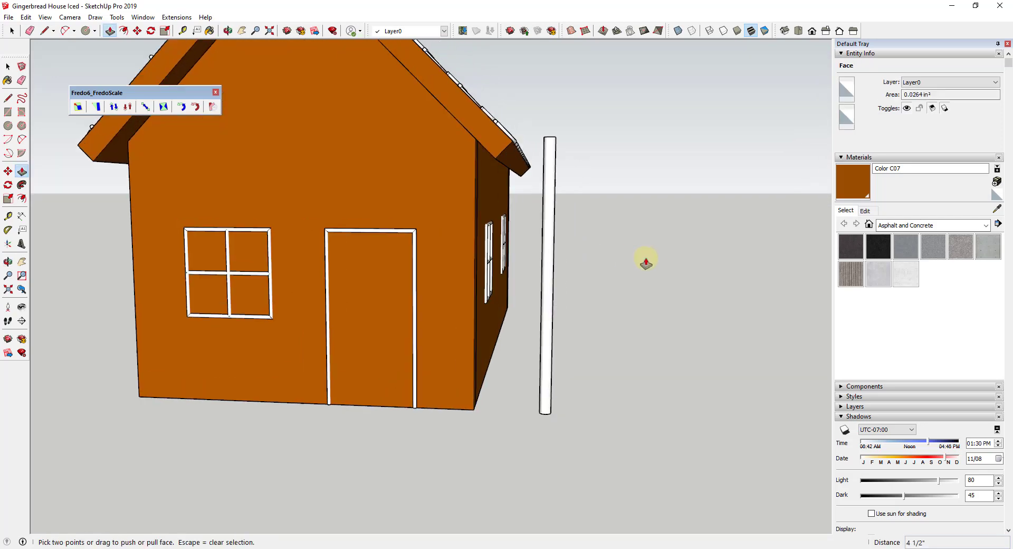
{"action": "scroll", "coordinate": [267, 285], "scroll_direction": "up", "scroll_amount": 4}
{"action": "middle_click_drag", "start_coordinate": [267, 285], "coordinate": [505, 264]}
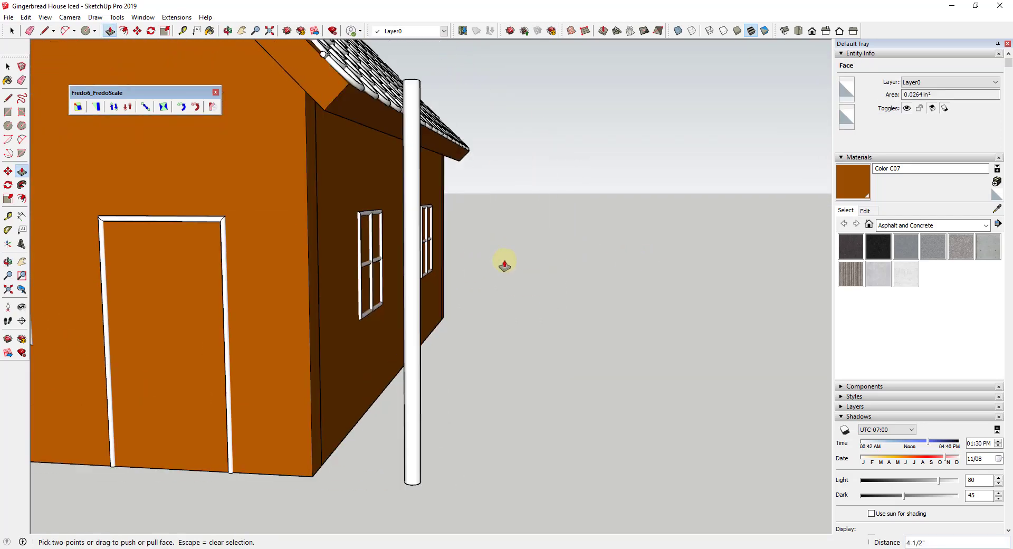
Step: Turn on View > Hidden Geometry and orbit to inspect the post's dotted face edges
{"action": "left_click", "coordinate": [45, 18]}
{"action": "left_click", "coordinate": [64, 54]}
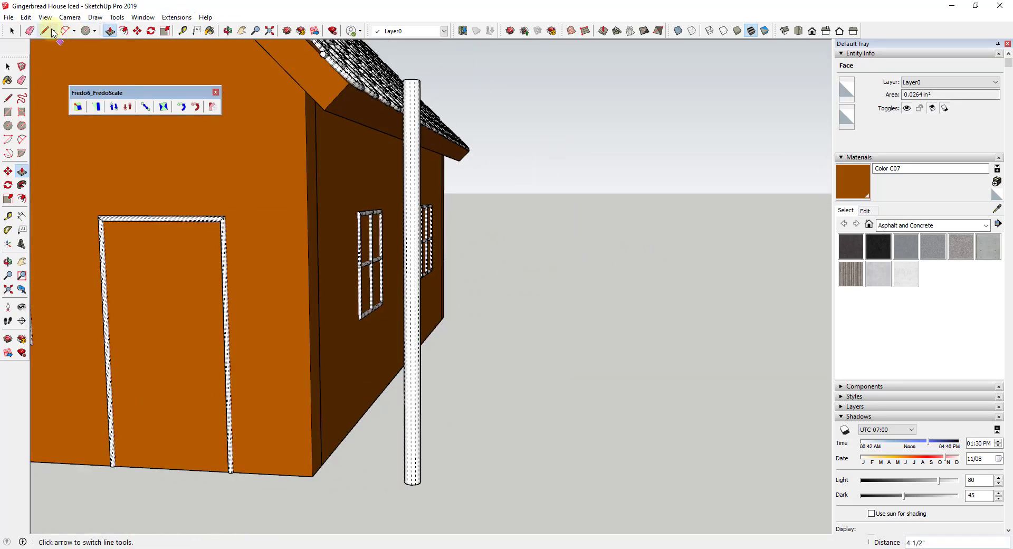
{"action": "middle_click_drag", "start_coordinate": [377, 236], "coordinate": [427, 169]}
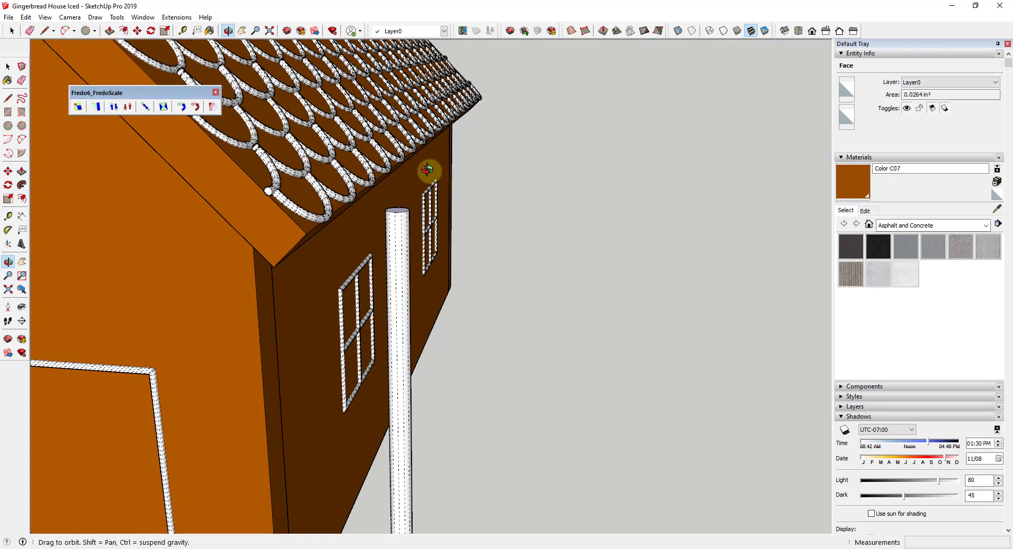
{"action": "scroll", "coordinate": [389, 242], "scroll_direction": "up", "scroll_amount": 5}
{"action": "scroll", "coordinate": [436, 182], "scroll_direction": "down", "scroll_amount": 2}
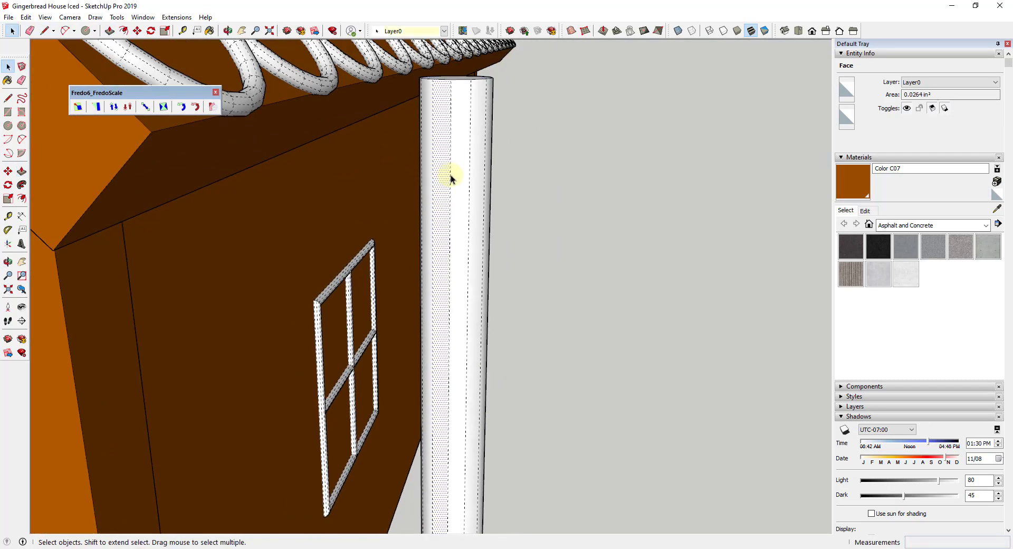
{"action": "middle_click_drag", "start_coordinate": [511, 231], "coordinate": [419, 239]}
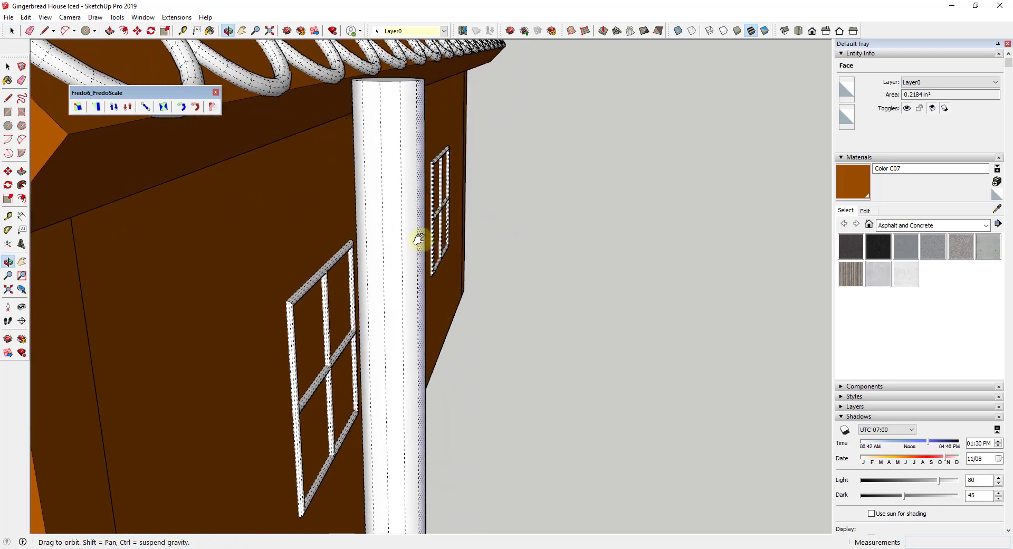
{"action": "scroll", "coordinate": [489, 256], "scroll_direction": "up", "scroll_amount": 3}
{"action": "scroll", "coordinate": [446, 239], "scroll_direction": "down", "scroll_amount": 5}
{"action": "middle_click_drag", "start_coordinate": [468, 407], "coordinate": [455, 299]}
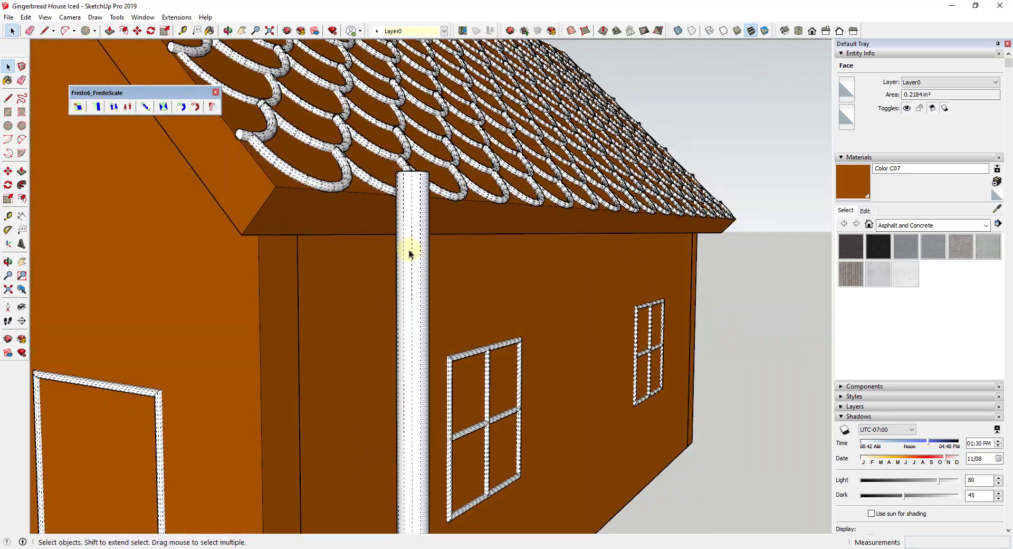
Step: Paint alternating post faces with the Colors library's red Color A05
{"action": "left_click", "coordinate": [921, 230]}
{"action": "left_click", "coordinate": [904, 270]}
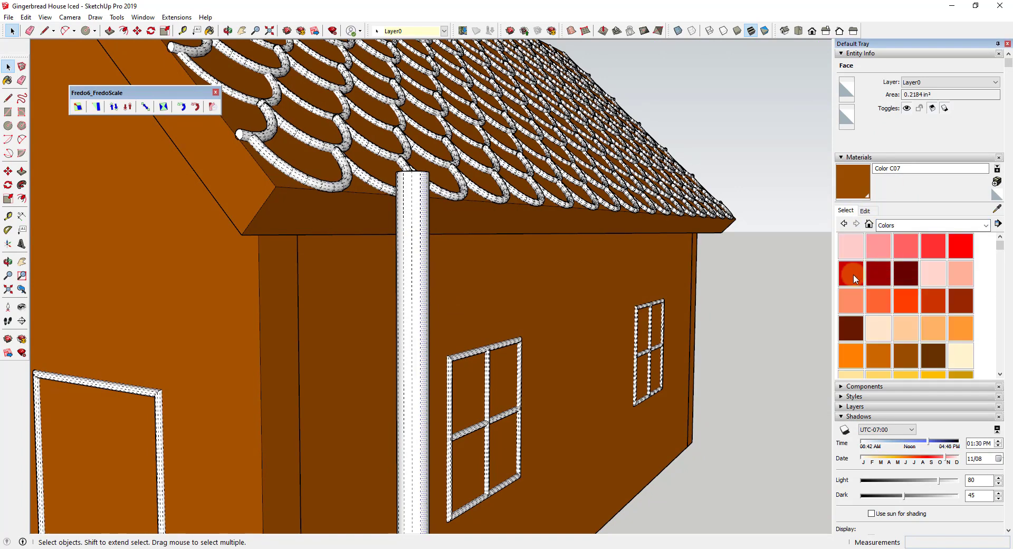
{"action": "left_click", "coordinate": [958, 245]}
{"action": "scroll", "coordinate": [410, 211], "scroll_direction": "up", "scroll_amount": 2}
{"action": "left_click", "coordinate": [407, 219]}
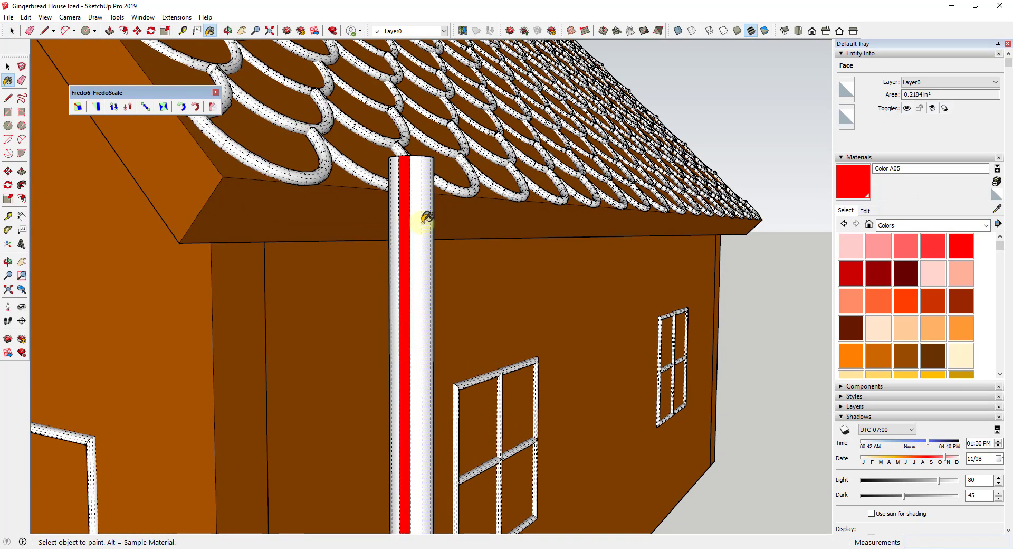
{"action": "middle_click_drag", "start_coordinate": [429, 226], "coordinate": [311, 226]}
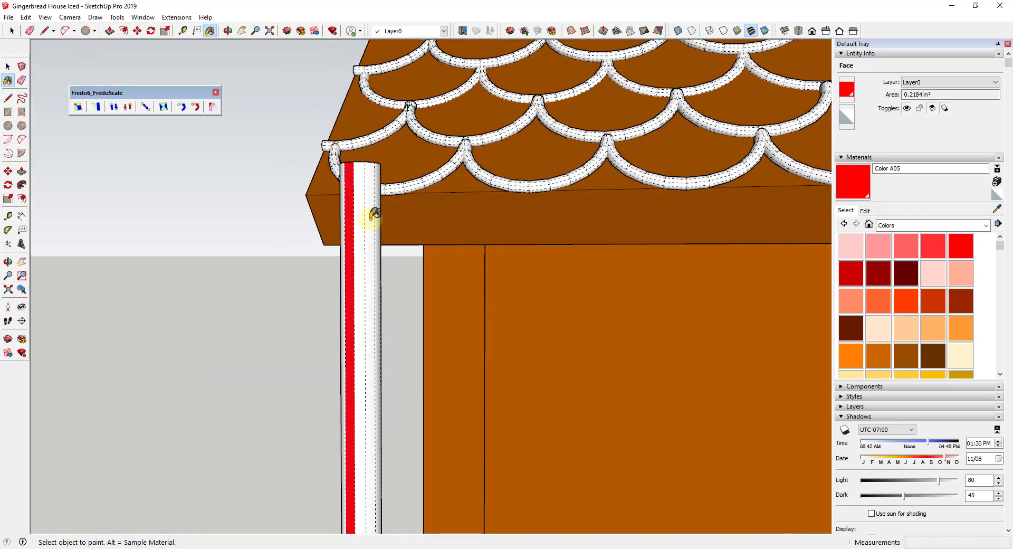
{"action": "left_click", "coordinate": [365, 254]}
{"action": "middle_click_drag", "start_coordinate": [356, 294], "coordinate": [199, 274]}
{"action": "left_click", "coordinate": [357, 232]}
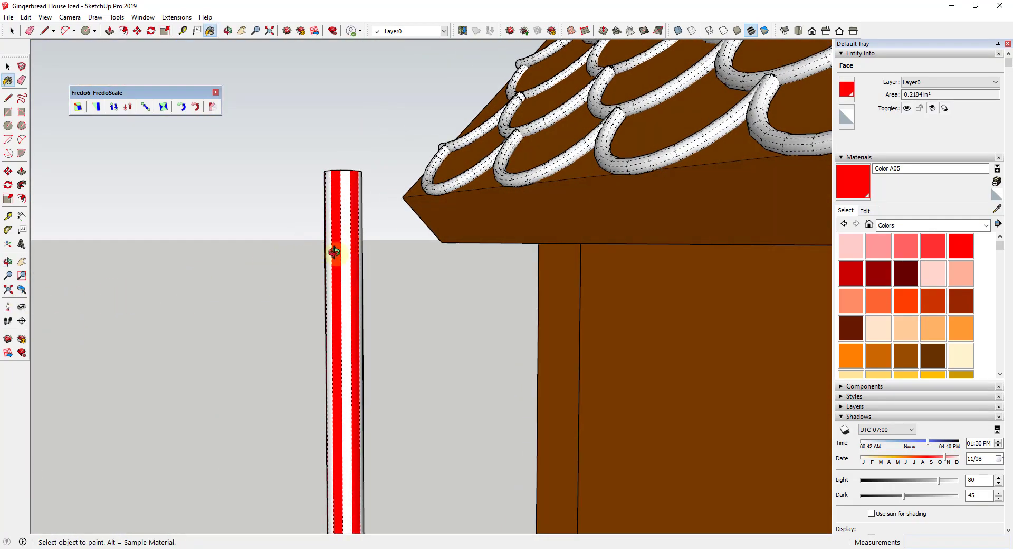
{"action": "mouse_move", "coordinate": [334, 252]}
{"action": "middle_mouse_down"}
{"action": "mouse_move", "coordinate": [936, 280]}
{"action": "mouse_move", "coordinate": [735, 299]}
{"action": "mouse_move", "coordinate": [760, 294]}
{"action": "mouse_move", "coordinate": [763, 213]}
{"action": "mouse_move", "coordinate": [753, 252]}
{"action": "mouse_move", "coordinate": [821, 405]}
{"action": "mouse_move", "coordinate": [882, 389]}
{"action": "mouse_move", "coordinate": [752, 172]}
{"action": "mouse_move", "coordinate": [724, 164]}
{"action": "mouse_move", "coordinate": [724, 199]}
{"action": "middle_mouse_up"}
{"action": "scroll", "coordinate": [723, 199], "scroll_direction": "down", "scroll_amount": 5}
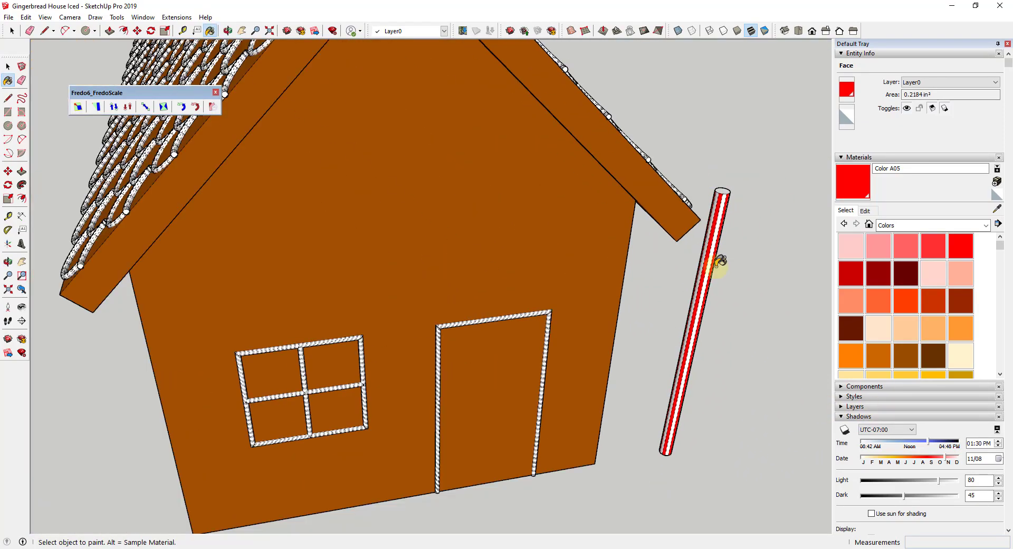
{"action": "mouse_move", "coordinate": [719, 260]}
{"action": "middle_mouse_down"}
{"action": "mouse_move", "coordinate": [623, 258]}
{"action": "mouse_move", "coordinate": [310, 212]}
{"action": "mouse_move", "coordinate": [770, 231]}
{"action": "mouse_move", "coordinate": [500, 219]}
{"action": "mouse_move", "coordinate": [706, 335]}
{"action": "middle_mouse_up"}
Step: Turn Hidden Geometry off again and box-select the whole striped post
{"action": "key", "text": "space"}
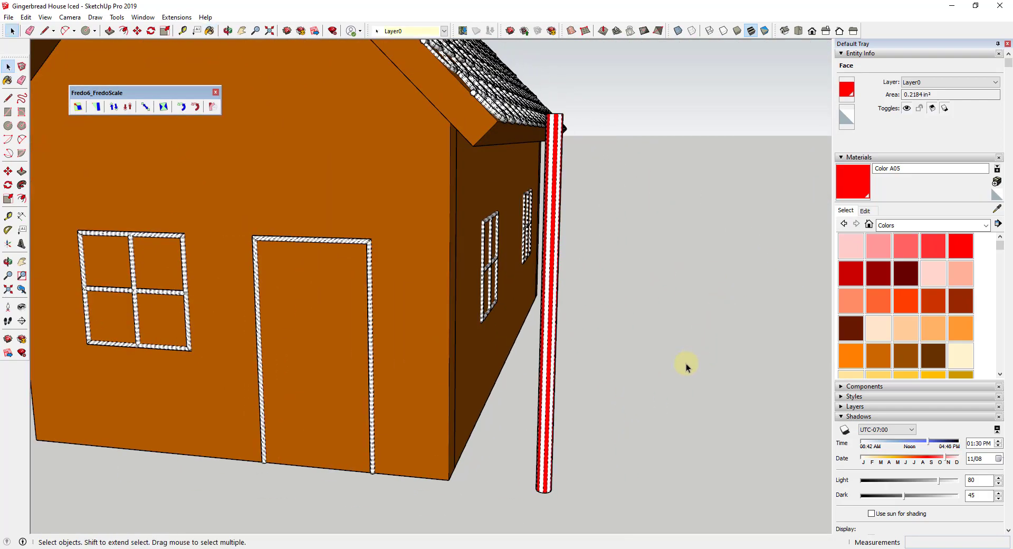
{"action": "left_click", "coordinate": [611, 311]}
{"action": "scroll", "coordinate": [611, 311], "scroll_direction": "down", "scroll_amount": 3}
{"action": "middle_click_drag", "start_coordinate": [610, 311], "coordinate": [566, 418]}
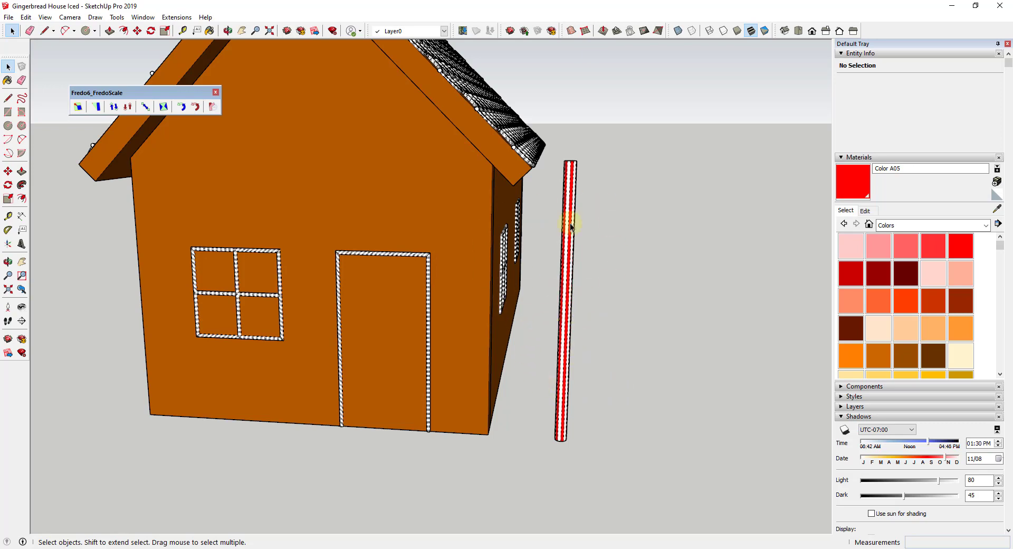
{"action": "left_click", "coordinate": [45, 16]}
{"action": "left_click", "coordinate": [67, 59]}
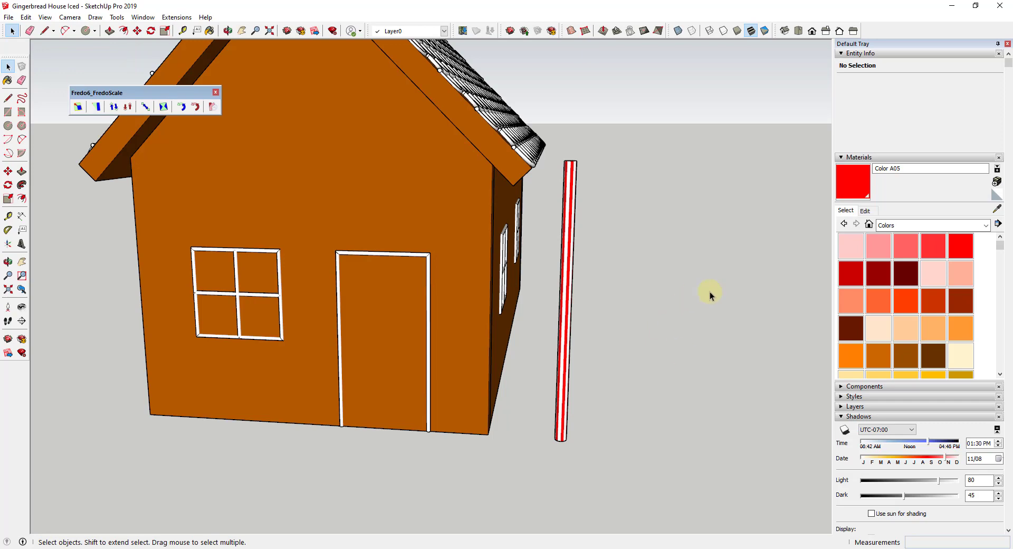
{"action": "scroll", "coordinate": [710, 291], "scroll_direction": "up", "scroll_amount": 2}
{"action": "scroll", "coordinate": [648, 256], "scroll_direction": "up", "scroll_amount": 2}
{"action": "scroll", "coordinate": [626, 238], "scroll_direction": "down", "scroll_amount": 1}
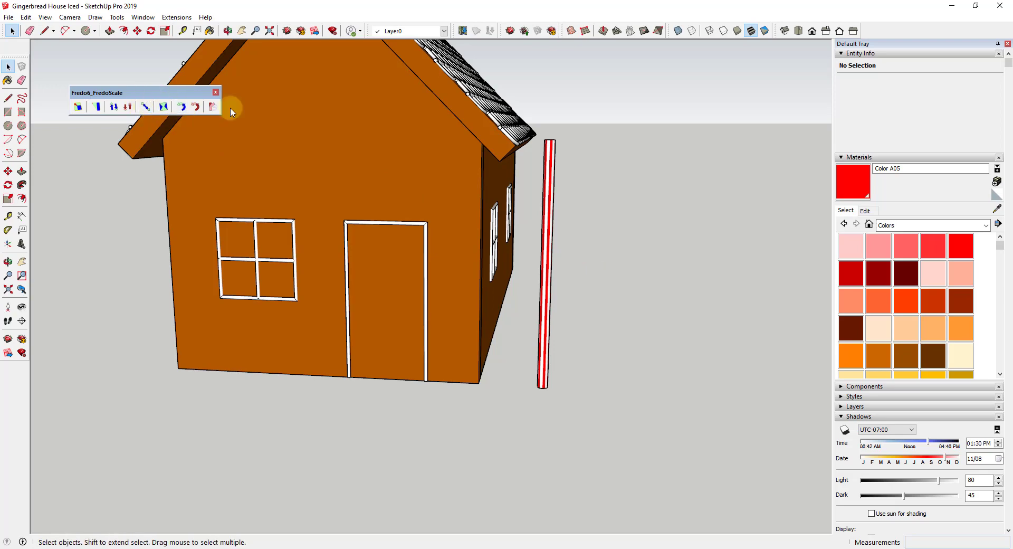
{"action": "middle_click_drag", "start_coordinate": [559, 246], "coordinate": [572, 264]}
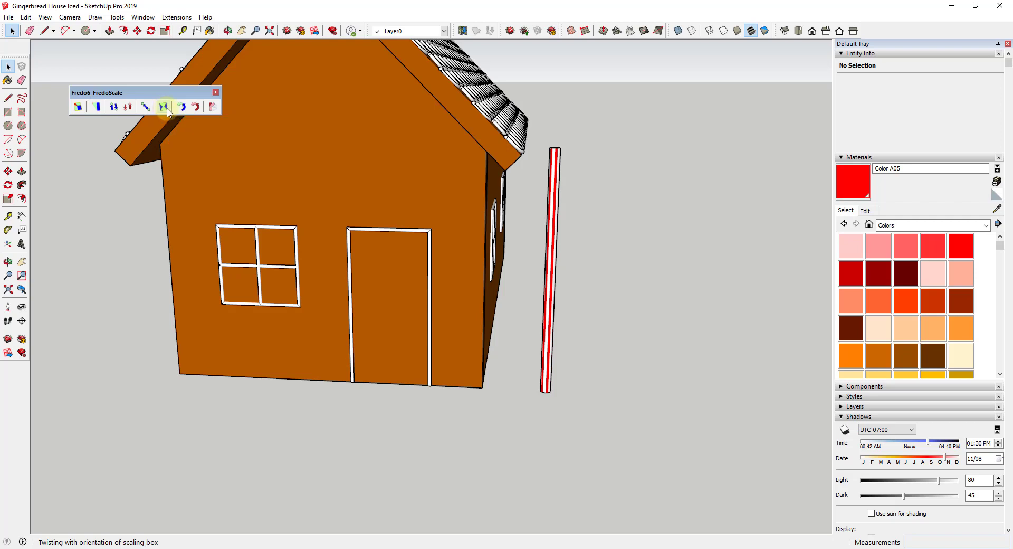
{"action": "key", "text": "space"}
{"action": "left_click_drag", "start_coordinate": [531, 138], "coordinate": [600, 439]}
Step: Make the selected striped post a component with the definition name Candy Cane
{"action": "right_click", "coordinate": [553, 190]}
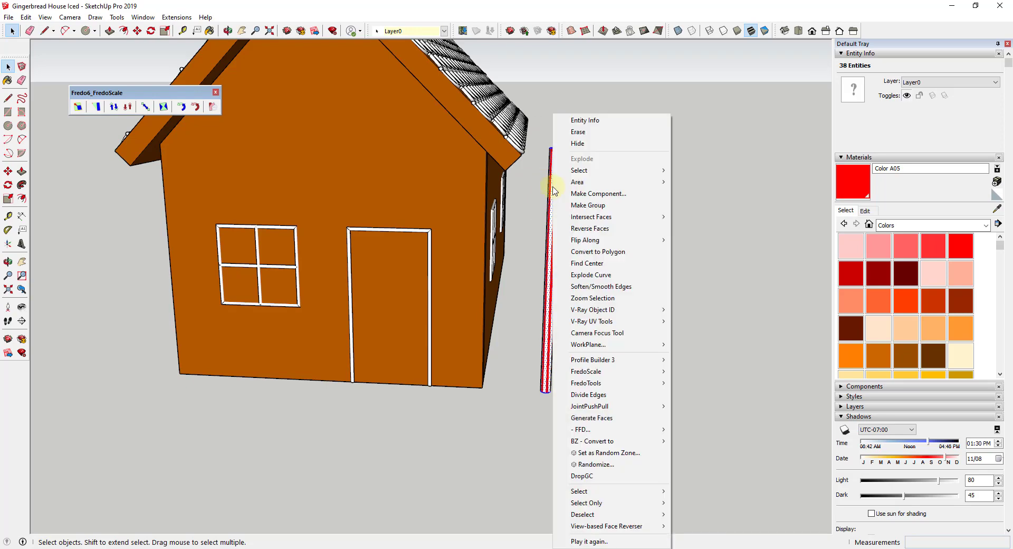
{"action": "left_click", "coordinate": [590, 194]}
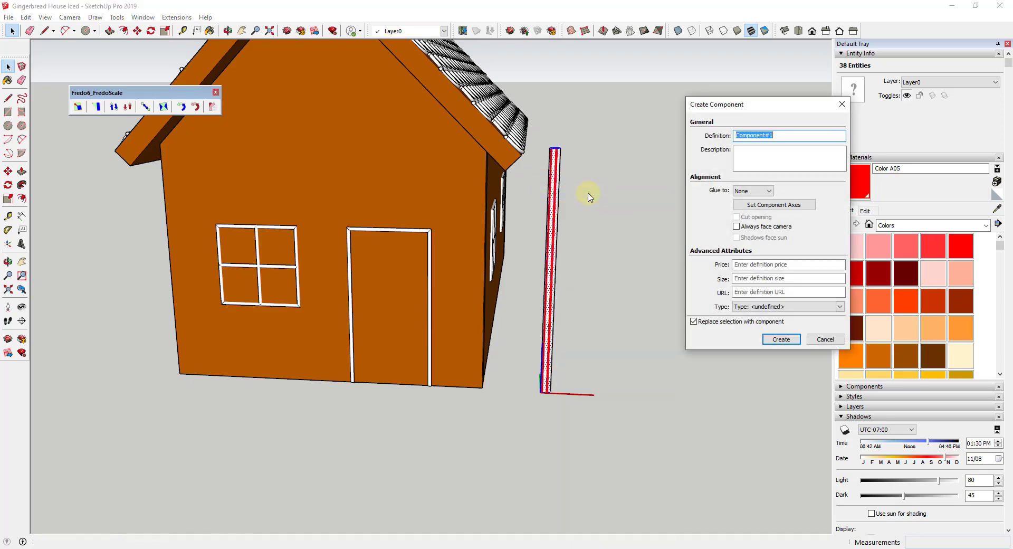
{"action": "type", "text": "Candy Cane"}
{"action": "key", "text": "Return"}
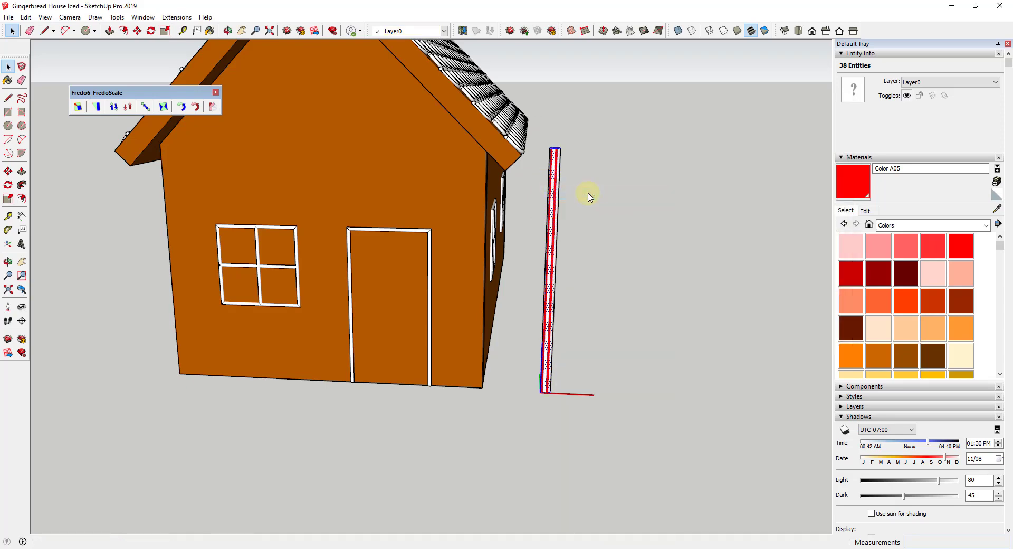
{"action": "scroll", "coordinate": [618, 208], "scroll_direction": "up", "scroll_amount": 3}
{"action": "left_click_drag", "start_coordinate": [624, 219], "coordinate": [629, 227]}
{"action": "key", "text": "space"}
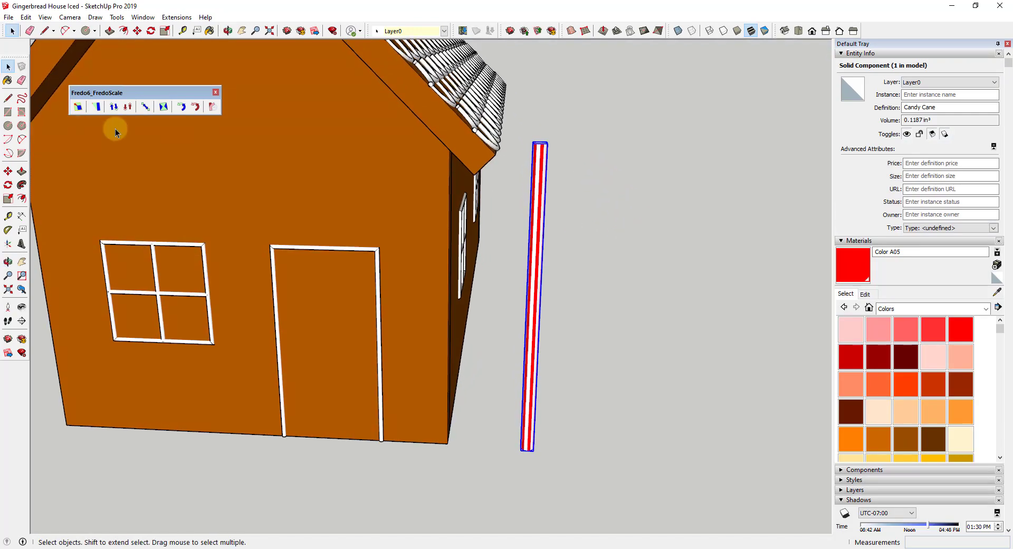
Step: Twist the Candy Cane 180 degrees from its top grip with the FredoScale twist tool
{"action": "left_click", "coordinate": [178, 108]}
{"action": "middle_click_drag", "start_coordinate": [580, 189], "coordinate": [541, 364]}
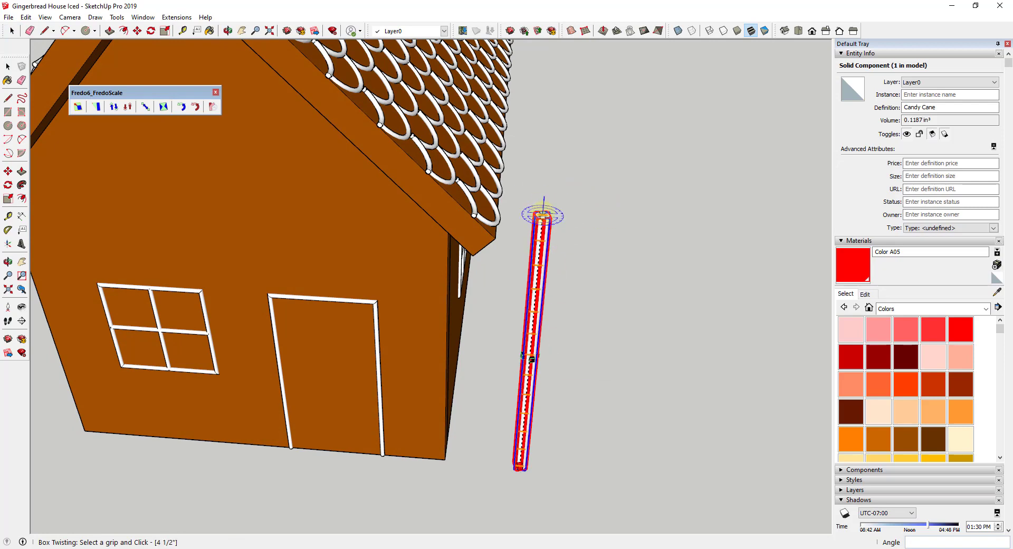
{"action": "scroll", "coordinate": [542, 211], "scroll_direction": "up", "scroll_amount": 4}
{"action": "left_click", "coordinate": [543, 216]}
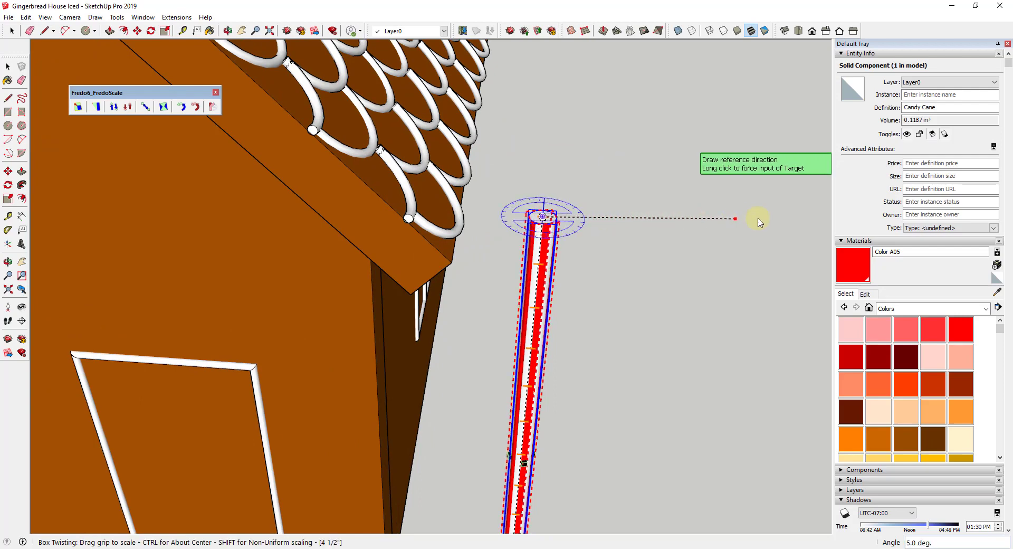
{"action": "scroll", "coordinate": [750, 206], "scroll_direction": "down", "scroll_amount": 1}
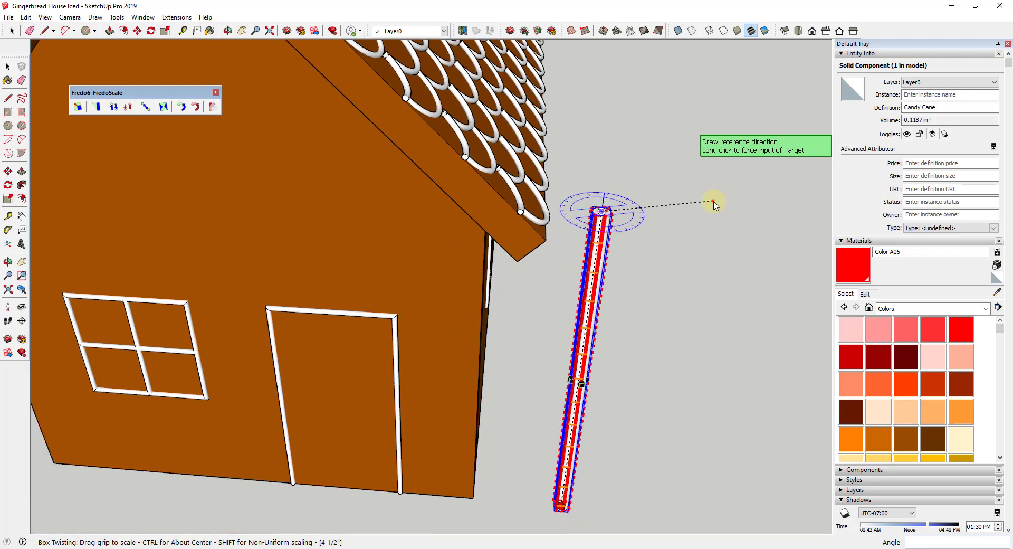
{"action": "left_click", "coordinate": [790, 213]}
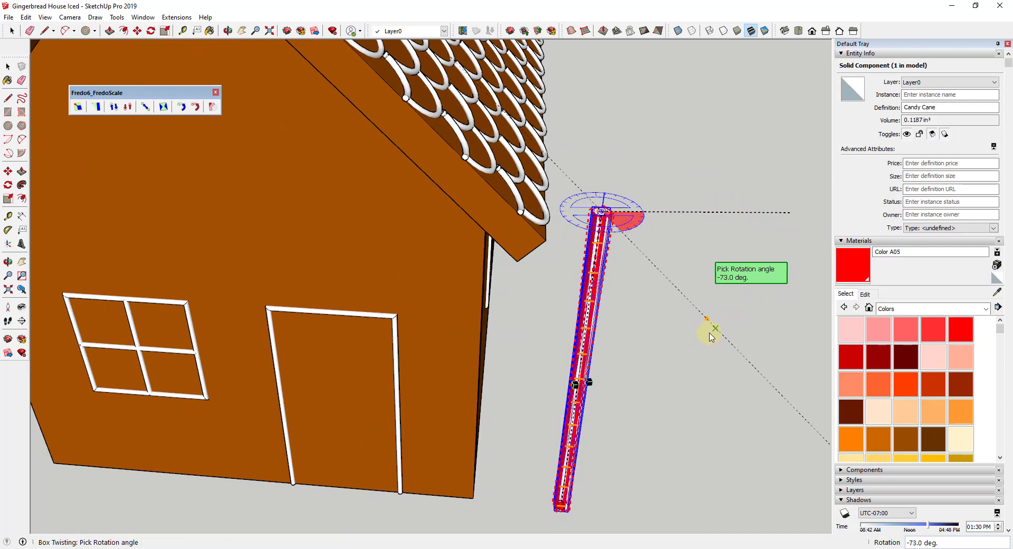
{"action": "scroll", "coordinate": [607, 330], "scroll_direction": "up", "scroll_amount": 5}
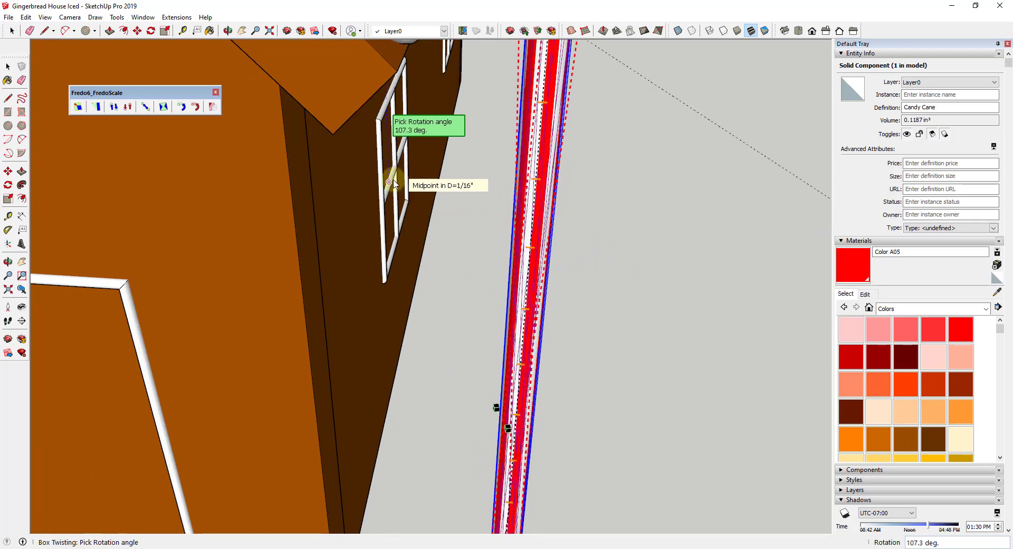
{"action": "scroll", "coordinate": [462, 184], "scroll_direction": "down", "scroll_amount": 5}
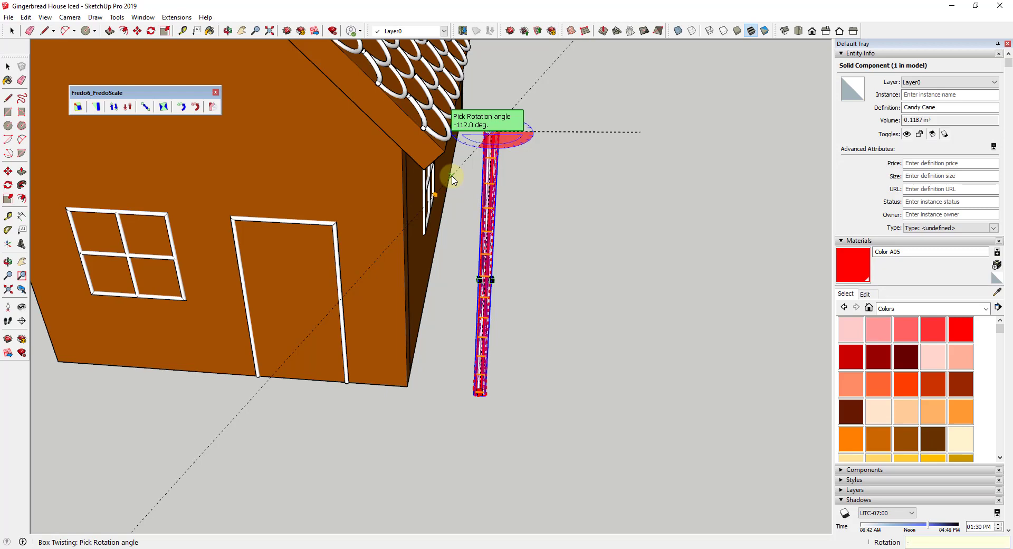
{"action": "key", "text": "Return"}
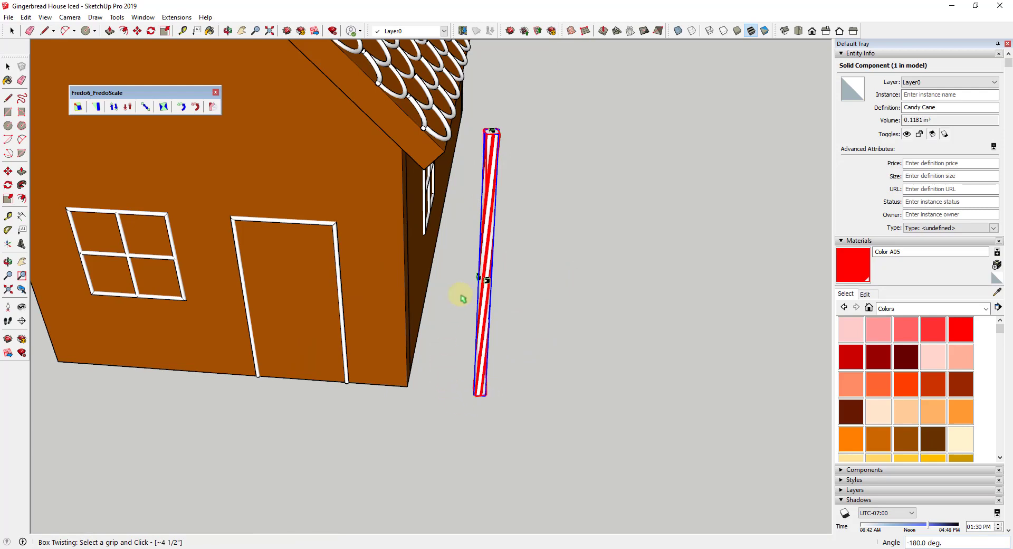
Step: Zoom out and select the finished Candy Cane component
{"action": "middle_click_drag", "start_coordinate": [602, 323], "coordinate": [550, 321]}
{"action": "key", "text": "space"}
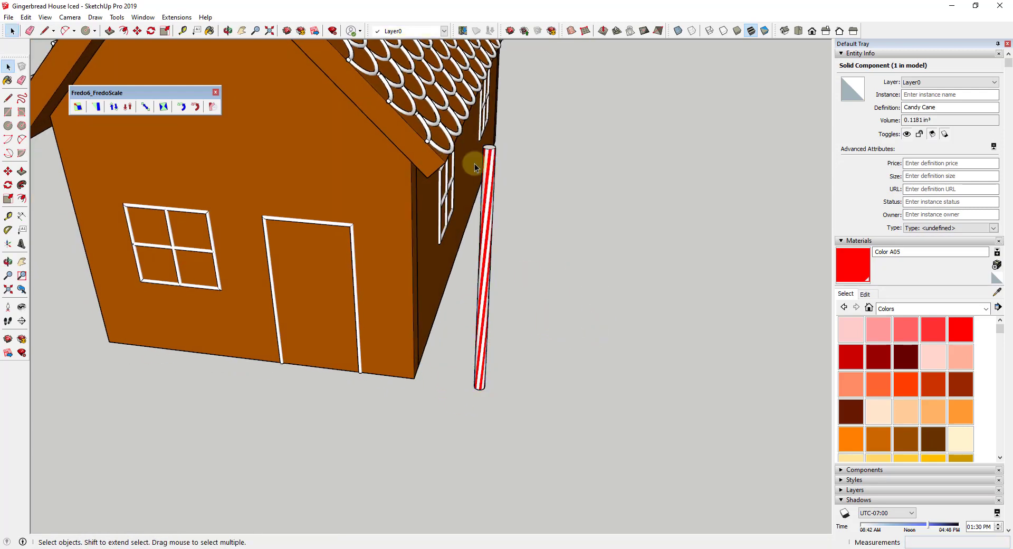
{"action": "scroll", "coordinate": [492, 182], "scroll_direction": "up", "scroll_amount": 5}
{"action": "scroll", "coordinate": [495, 182], "scroll_direction": "up", "scroll_amount": 3}
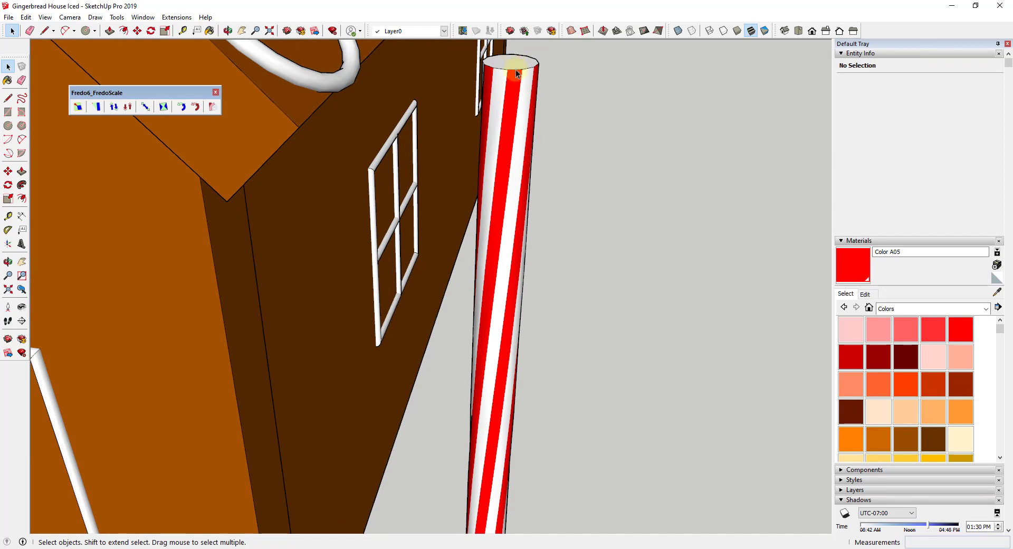
{"action": "scroll", "coordinate": [507, 98], "scroll_direction": "up", "scroll_amount": 1}
{"action": "scroll", "coordinate": [514, 156], "scroll_direction": "down", "scroll_amount": 4}
{"action": "scroll", "coordinate": [514, 169], "scroll_direction": "up", "scroll_amount": 3}
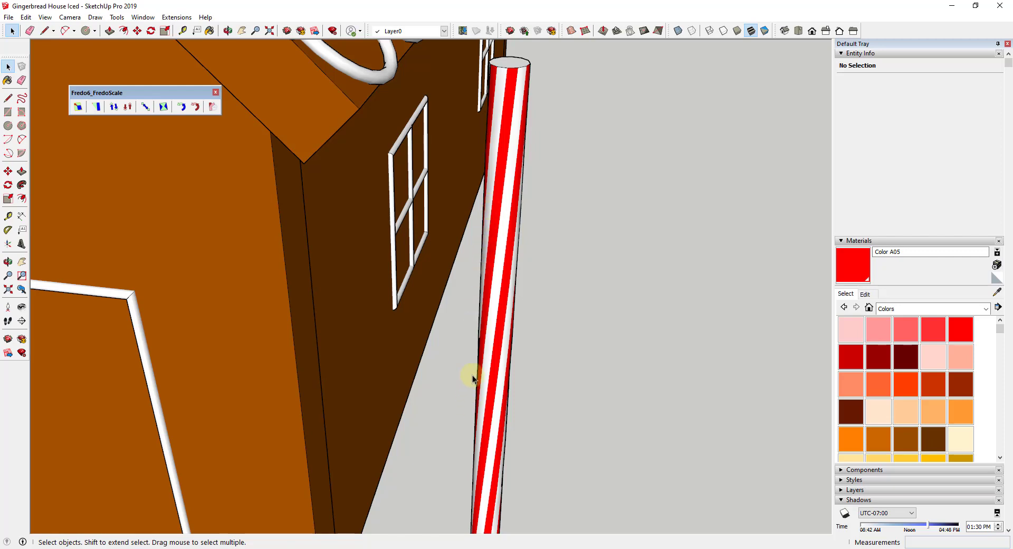
{"action": "scroll", "coordinate": [473, 378], "scroll_direction": "down", "scroll_amount": 6}
{"action": "left_click", "coordinate": [484, 412]}
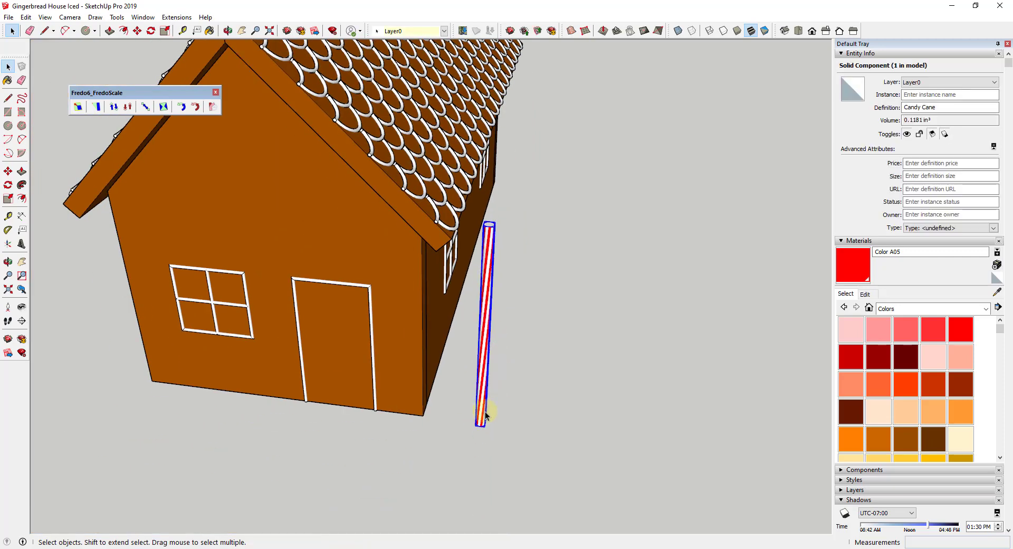
{"action": "scroll", "coordinate": [481, 421], "scroll_direction": "up", "scroll_amount": 2}
Step: Ctrl-copy the candy cane by its base onto the house's bottom front corner
{"action": "middle_click_drag", "start_coordinate": [444, 424], "coordinate": [491, 200]}
{"action": "key", "text": "m"}
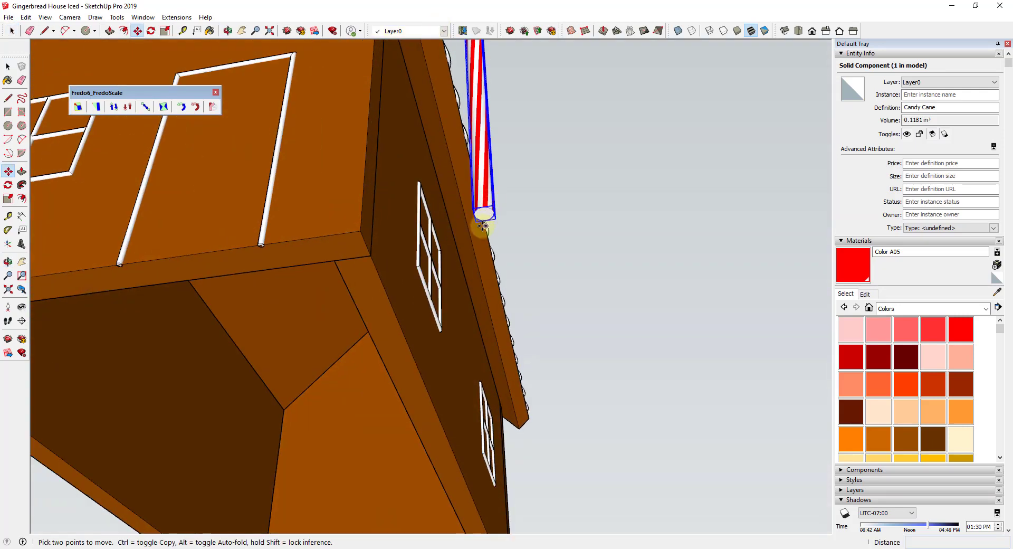
{"action": "scroll", "coordinate": [483, 214], "scroll_direction": "up", "scroll_amount": 4}
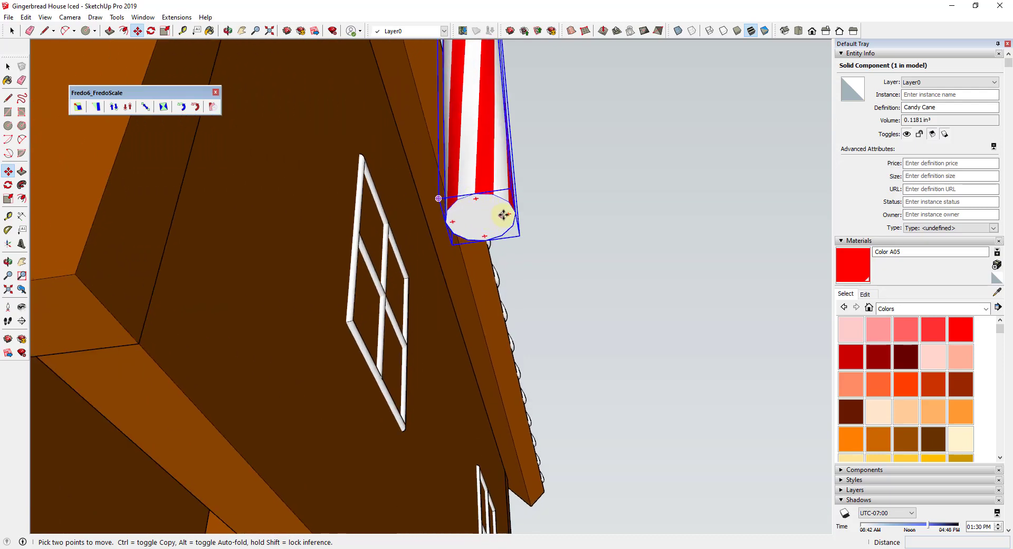
{"action": "middle_click_drag", "start_coordinate": [495, 219], "coordinate": [463, 197]}
{"action": "scroll", "coordinate": [463, 197], "scroll_direction": "up", "scroll_amount": 3}
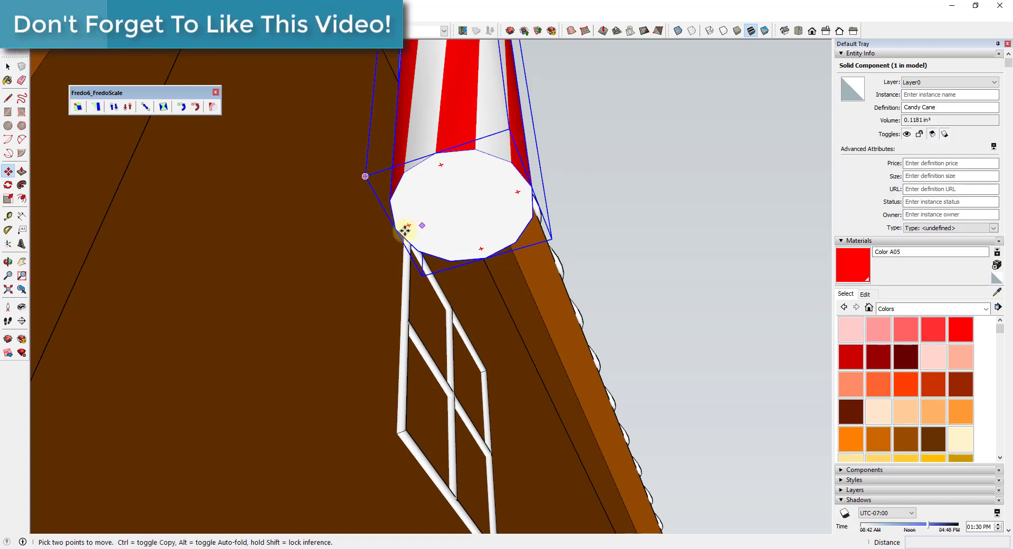
{"action": "left_click", "coordinate": [462, 209]}
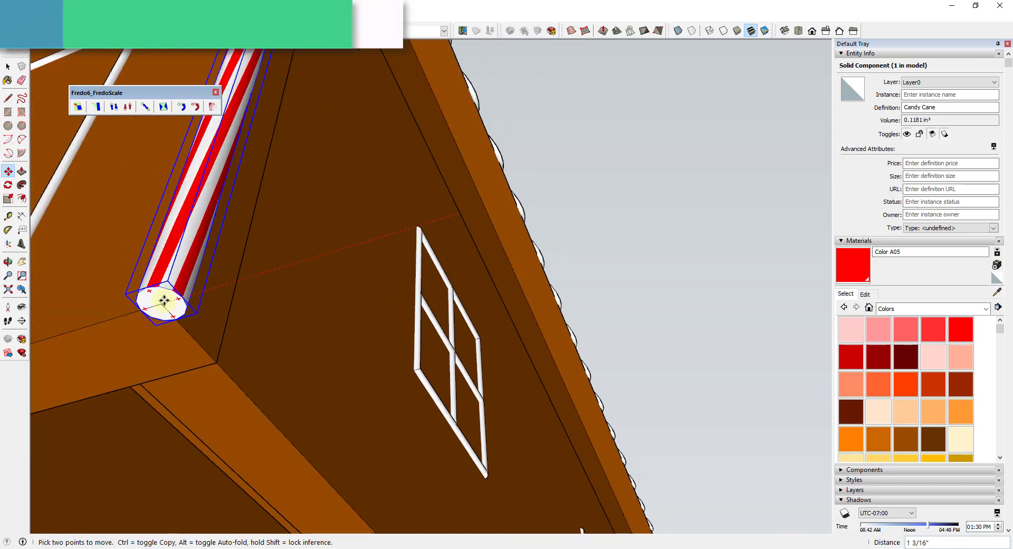
{"action": "scroll", "coordinate": [165, 305], "scroll_direction": "down", "scroll_amount": 10}
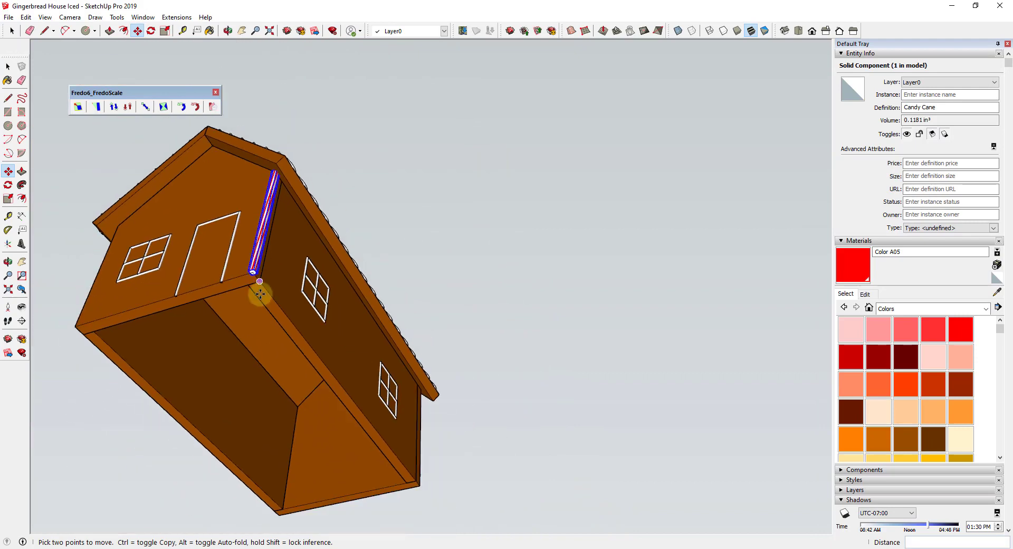
{"action": "scroll", "coordinate": [246, 260], "scroll_direction": "up", "scroll_amount": 2}
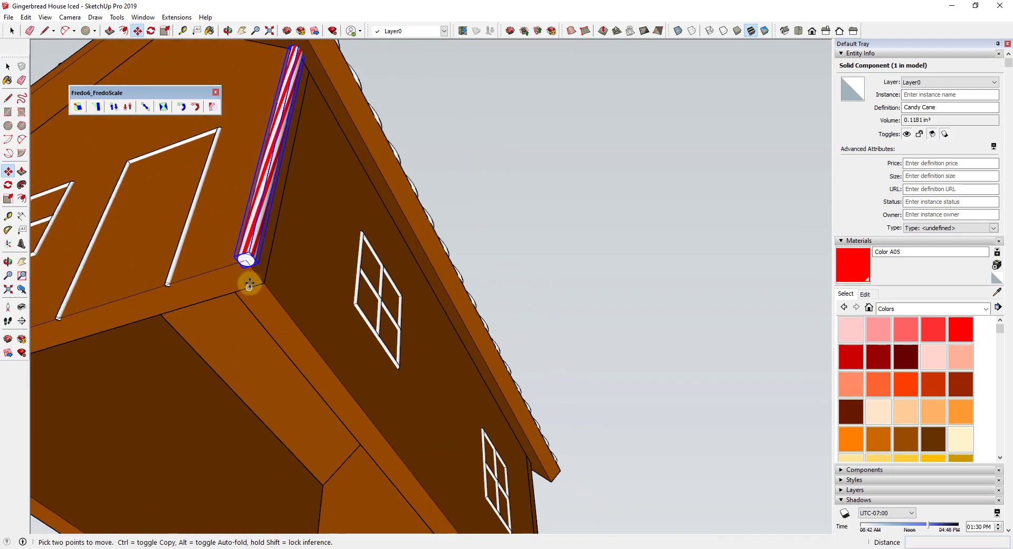
{"action": "scroll", "coordinate": [246, 259], "scroll_direction": "up", "scroll_amount": 1}
{"action": "left_click", "coordinate": [244, 249]}
{"action": "key", "text": "ctrl"}
{"action": "scroll", "coordinate": [248, 248], "scroll_direction": "down", "scroll_amount": 4}
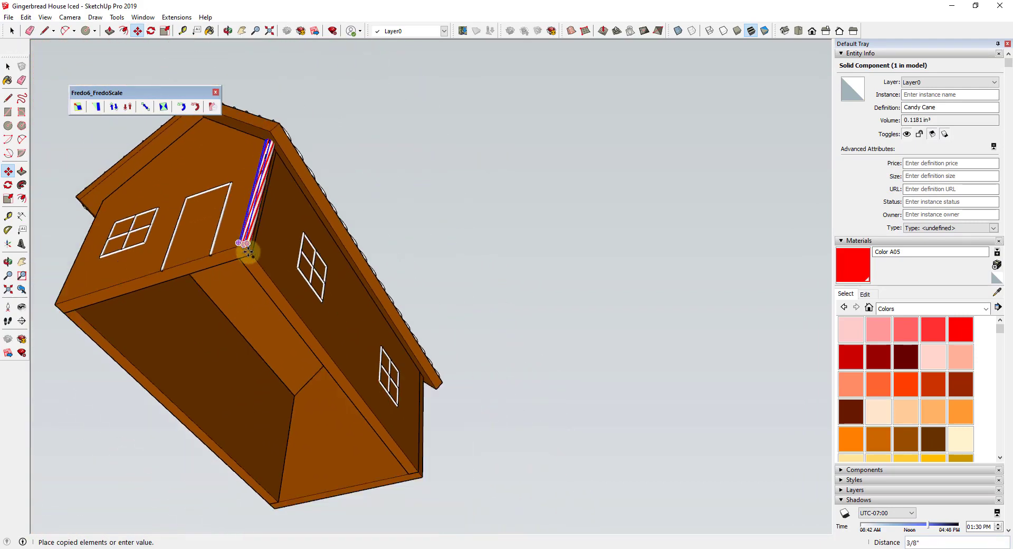
{"action": "scroll", "coordinate": [407, 448], "scroll_direction": "up", "scroll_amount": 5}
{"action": "scroll", "coordinate": [404, 475], "scroll_direction": "up", "scroll_amount": 2}
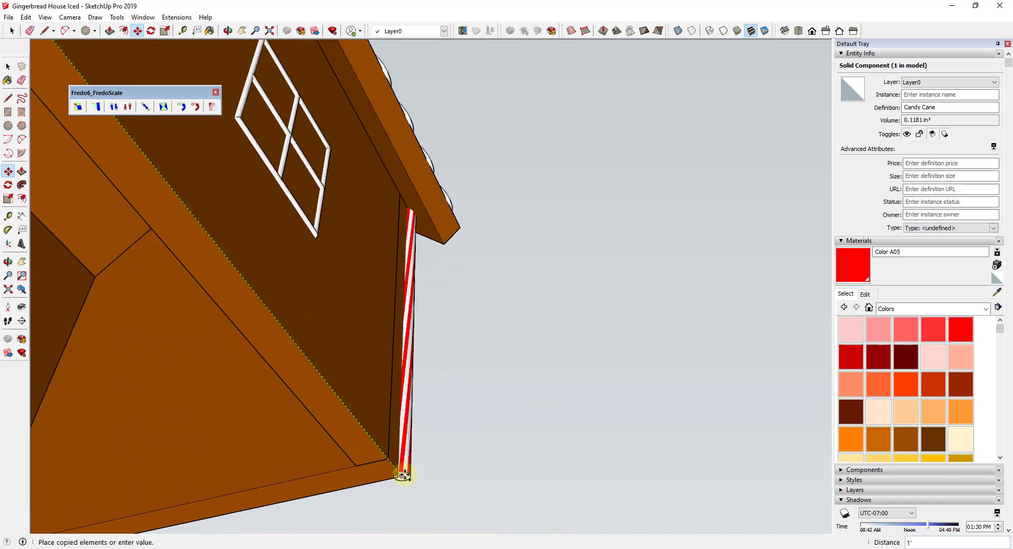
{"action": "left_click", "coordinate": [403, 475]}
{"action": "scroll", "coordinate": [405, 427], "scroll_direction": "down", "scroll_amount": 2}
{"action": "scroll", "coordinate": [405, 426], "scroll_direction": "down", "scroll_amount": 3}
{"action": "middle_click_drag", "start_coordinate": [404, 427], "coordinate": [324, 235]}
Step: Select both candy canes and Ctrl-copy them to the house's left corners
{"action": "key", "text": "space"}
{"action": "scroll", "coordinate": [285, 316], "scroll_direction": "up", "scroll_amount": 2}
{"action": "left_click", "coordinate": [276, 285], "text": "shift"}
{"action": "key", "text": "m"}
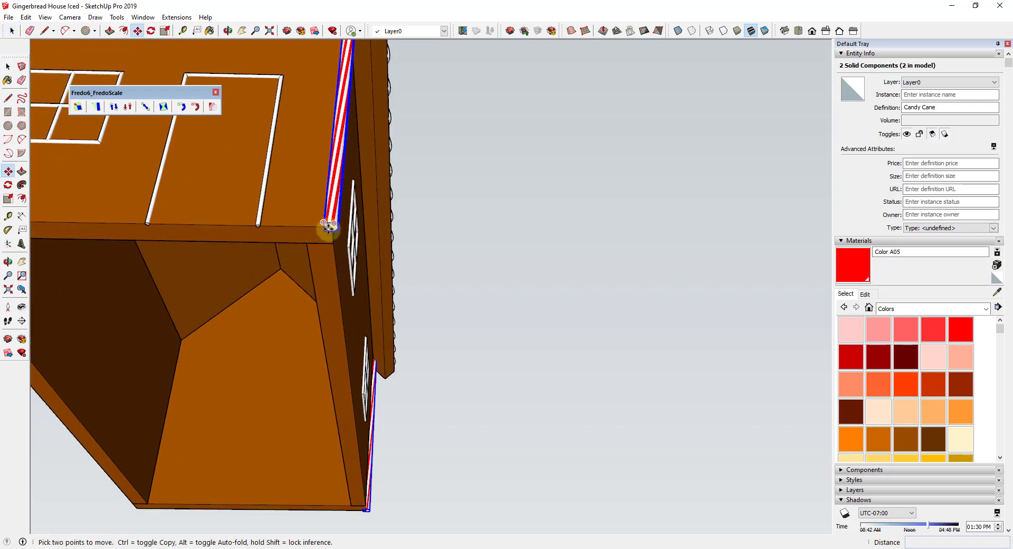
{"action": "scroll", "coordinate": [329, 227], "scroll_direction": "up", "scroll_amount": 2}
{"action": "left_click", "coordinate": [330, 226]}
{"action": "scroll", "coordinate": [328, 226], "scroll_direction": "down", "scroll_amount": 5}
{"action": "key", "text": "ctrl"}
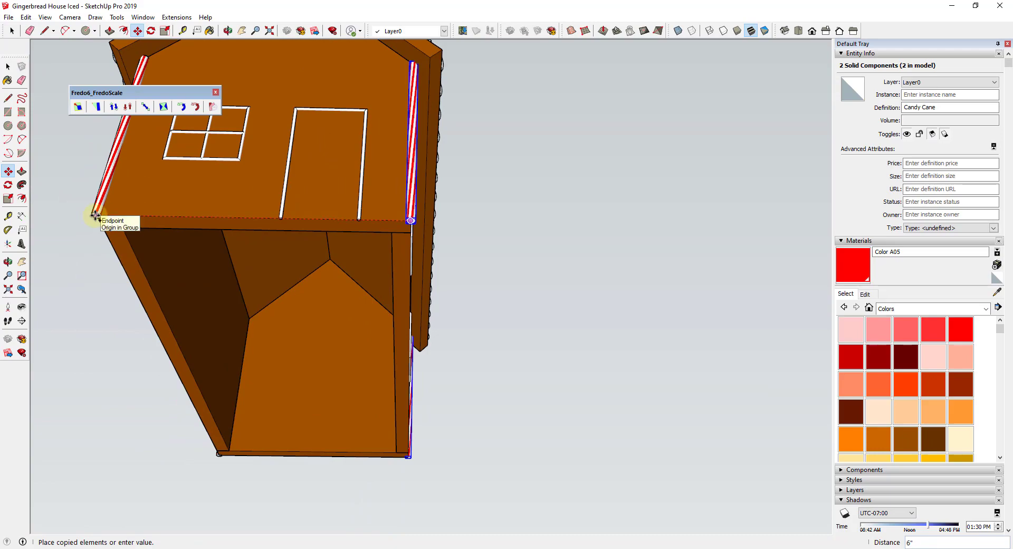
{"action": "left_click", "coordinate": [92, 215]}
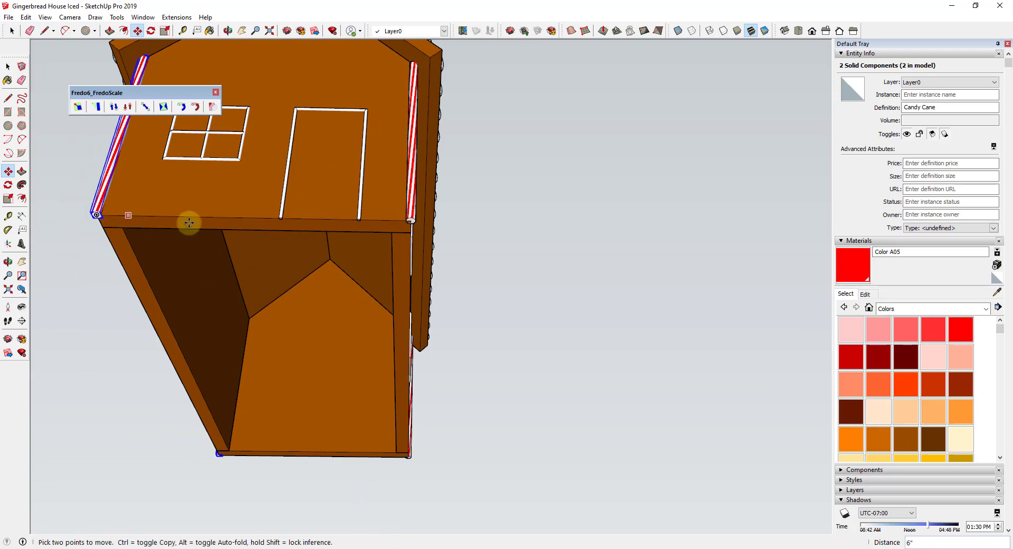
{"action": "middle_click_drag", "start_coordinate": [190, 220], "coordinate": [337, 317]}
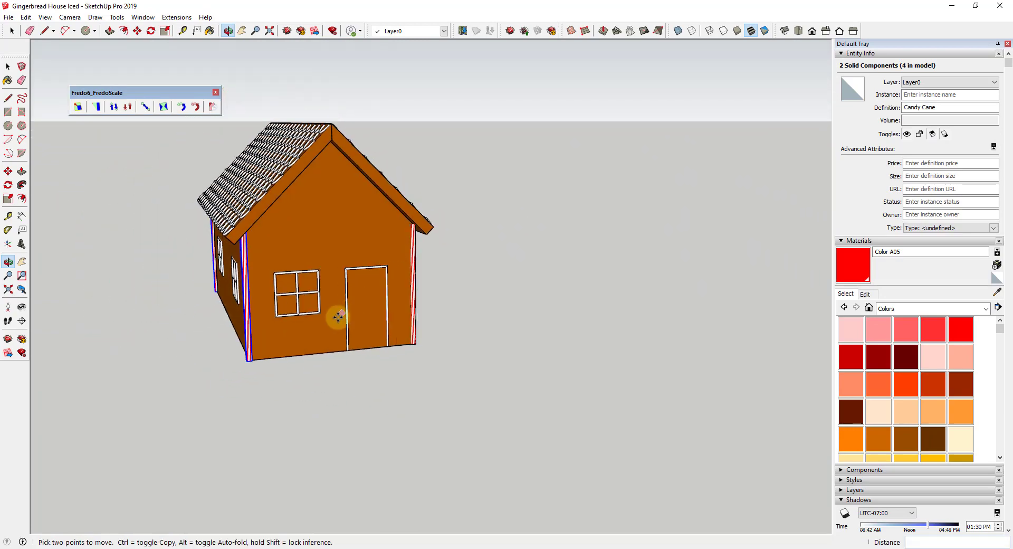
{"action": "key", "text": "space"}
{"action": "middle_click_drag", "start_coordinate": [422, 270], "coordinate": [301, 281]}
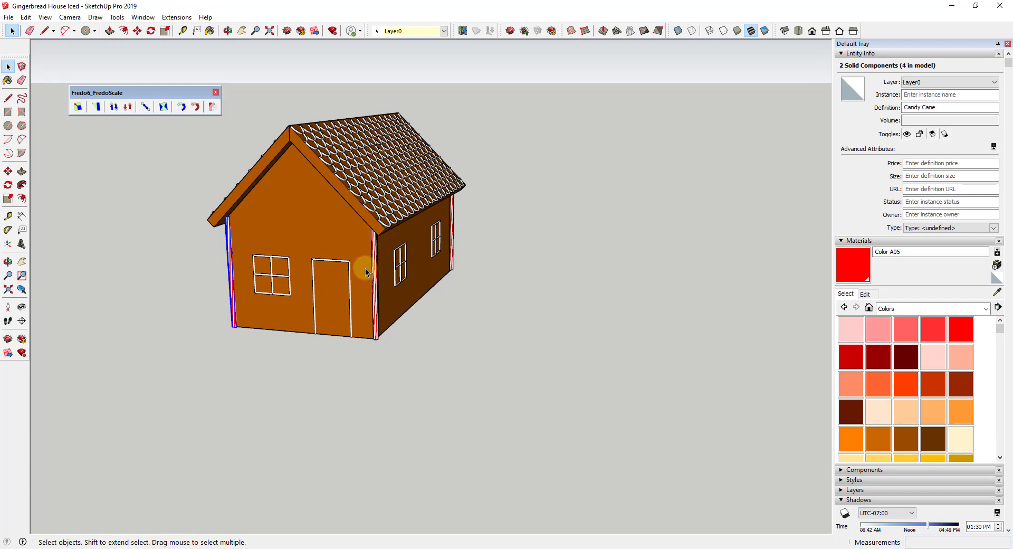
{"action": "middle_click_drag", "start_coordinate": [365, 272], "coordinate": [496, 312]}
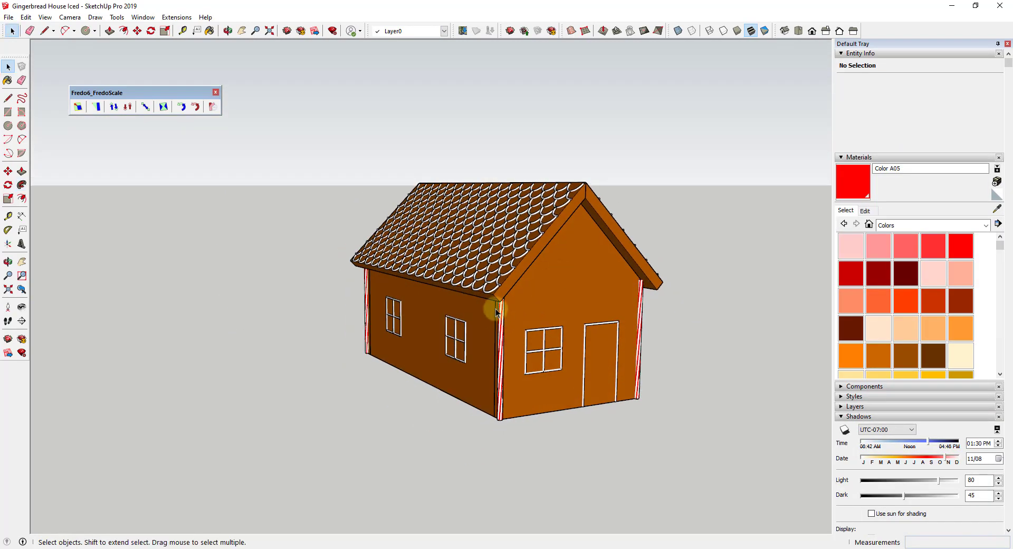
{"action": "scroll", "coordinate": [496, 313], "scroll_direction": "up", "scroll_amount": 2}
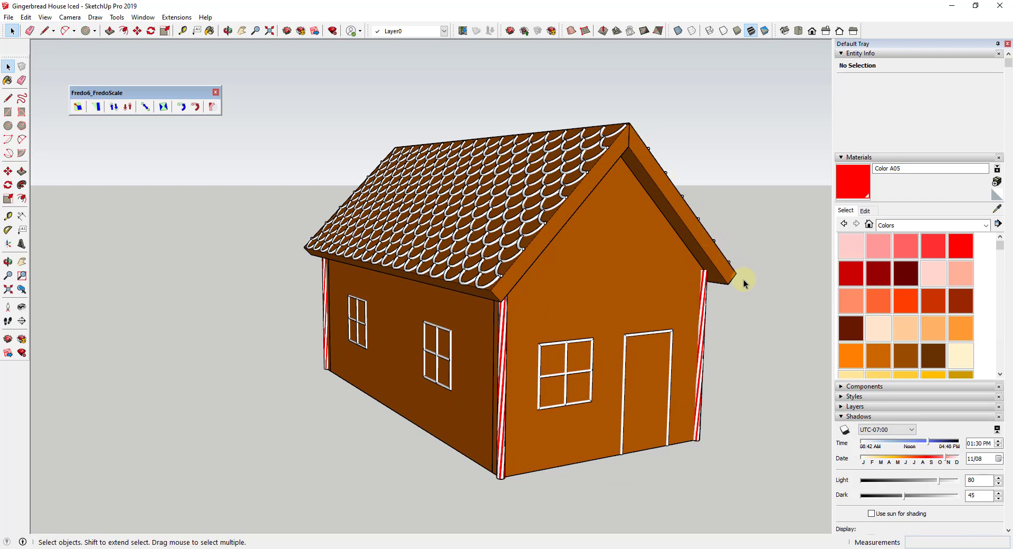
{"action": "scroll", "coordinate": [666, 372], "scroll_direction": "down", "scroll_amount": 2}
Step: Draw a flat 3/16" radius circle on the ground and an upright circle profile on it
{"action": "middle_click_drag", "start_coordinate": [626, 439], "coordinate": [645, 492]}
{"action": "key", "text": "c"}
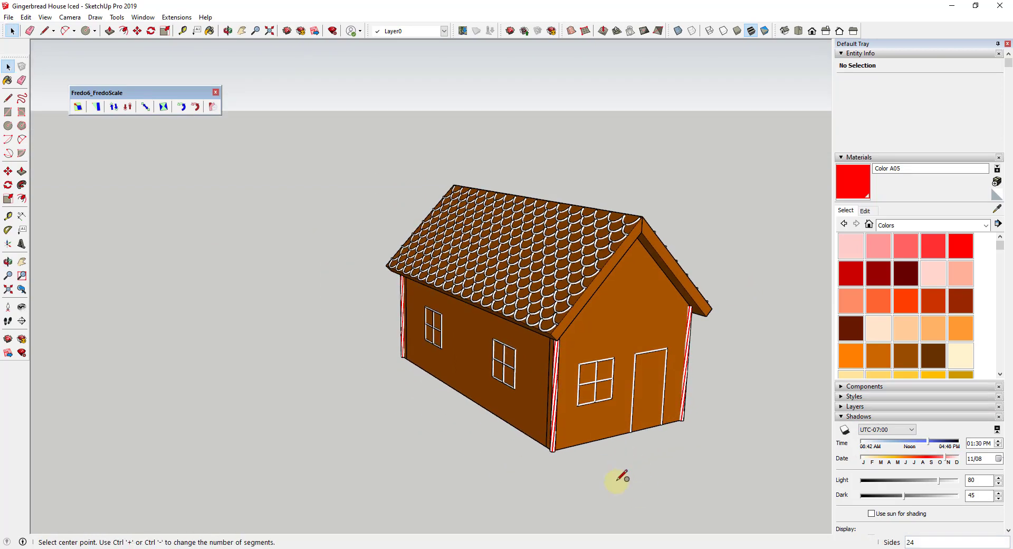
{"action": "left_click", "coordinate": [587, 467]}
{"action": "scroll", "coordinate": [602, 464], "scroll_direction": "up", "scroll_amount": 2}
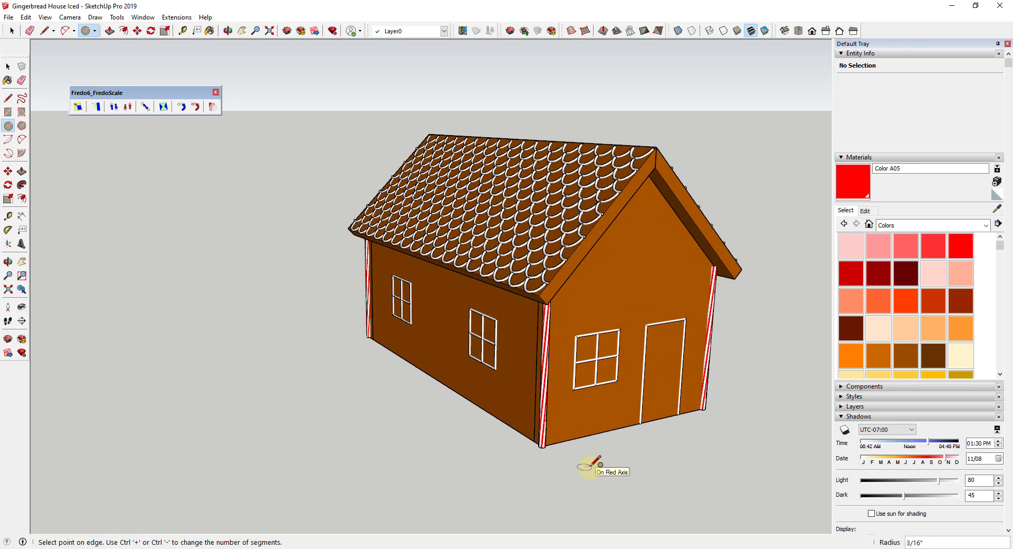
{"action": "left_click", "coordinate": [602, 464]}
{"action": "scroll", "coordinate": [602, 464], "scroll_direction": "up", "scroll_amount": 3}
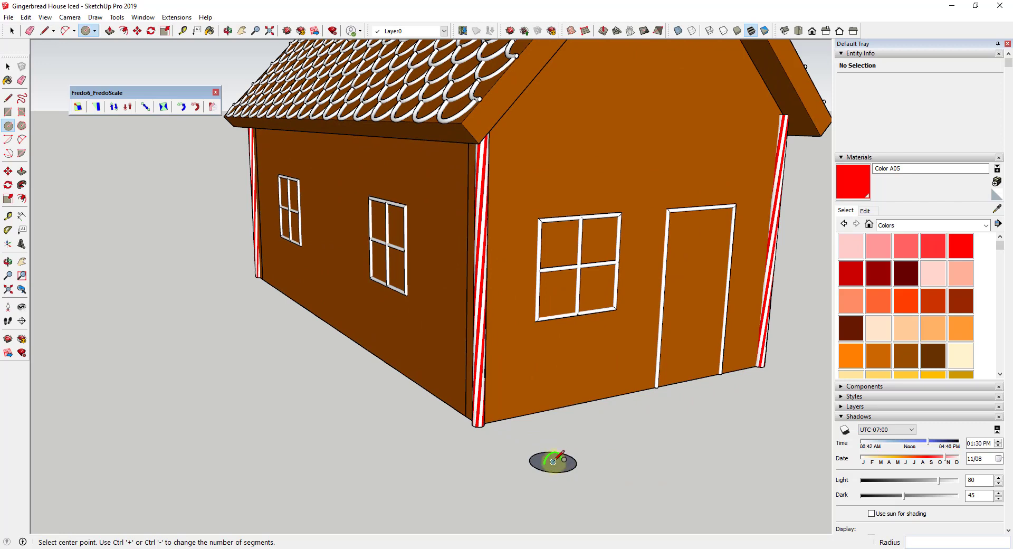
{"action": "scroll", "coordinate": [553, 461], "scroll_direction": "up", "scroll_amount": 2}
{"action": "left_click", "coordinate": [552, 462]}
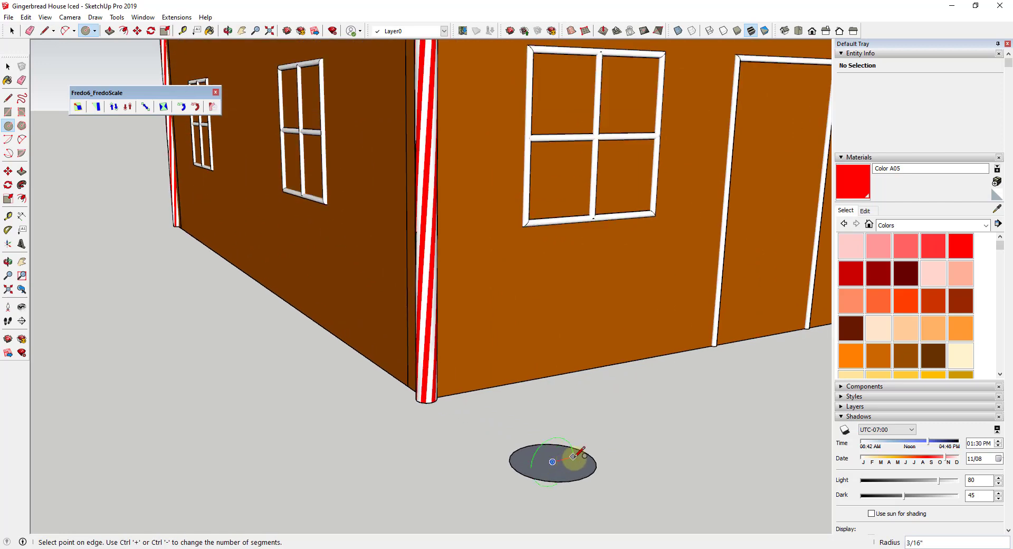
{"action": "left_click", "coordinate": [574, 455]}
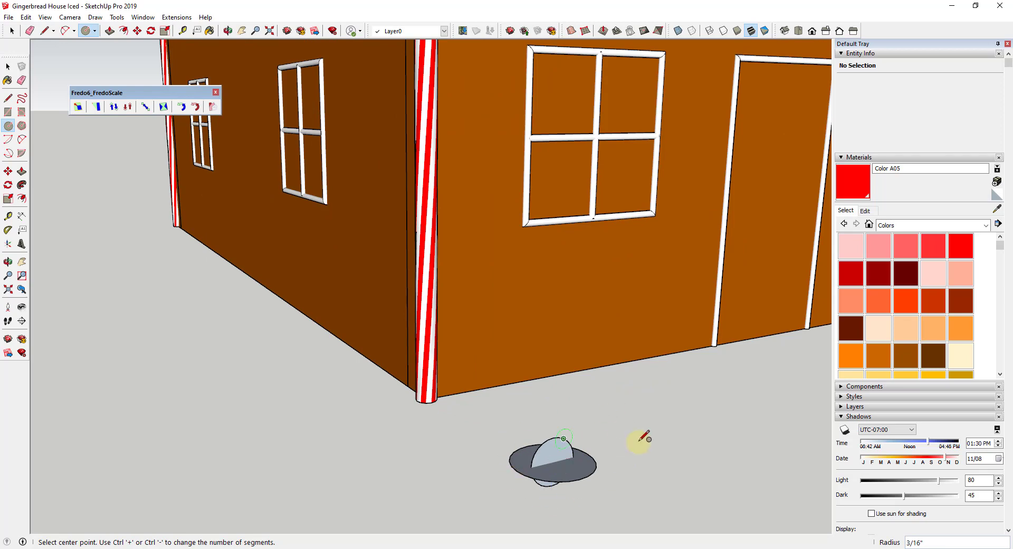
{"action": "middle_click_drag", "start_coordinate": [606, 470], "coordinate": [543, 430]}
Step: Follow Me the upright circle around the flat circle's edge to form a small sphere
{"action": "key", "text": "space"}
{"action": "left_click", "coordinate": [540, 436]}
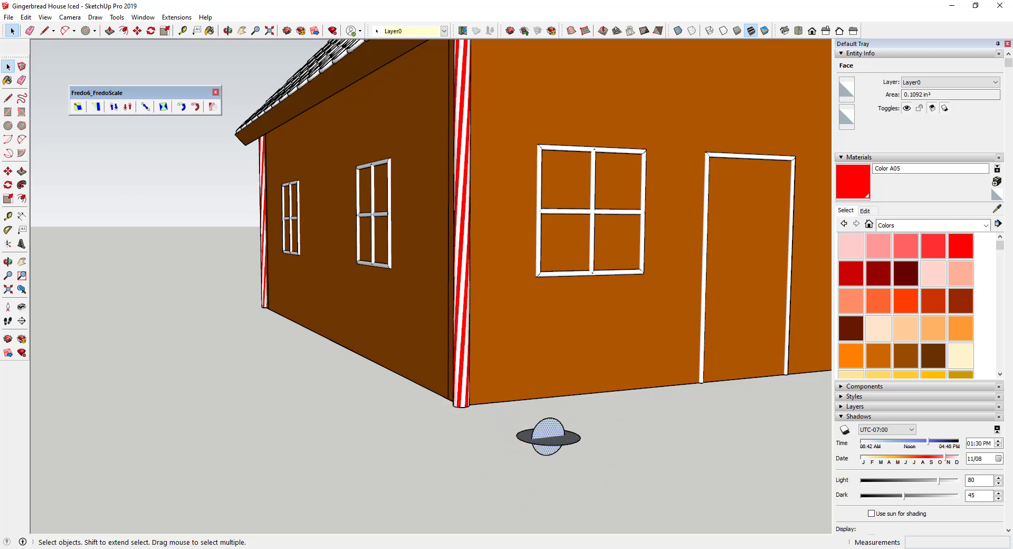
{"action": "scroll", "coordinate": [572, 463], "scroll_direction": "up", "scroll_amount": 2}
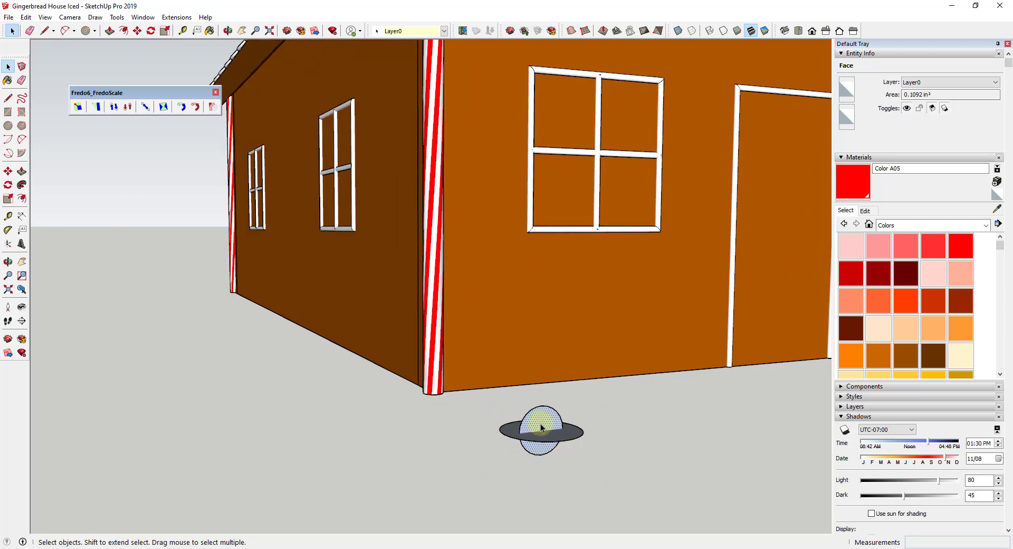
{"action": "left_click", "coordinate": [21, 186]}
{"action": "left_click", "coordinate": [511, 433]}
{"action": "scroll", "coordinate": [515, 435], "scroll_direction": "down", "scroll_amount": 1}
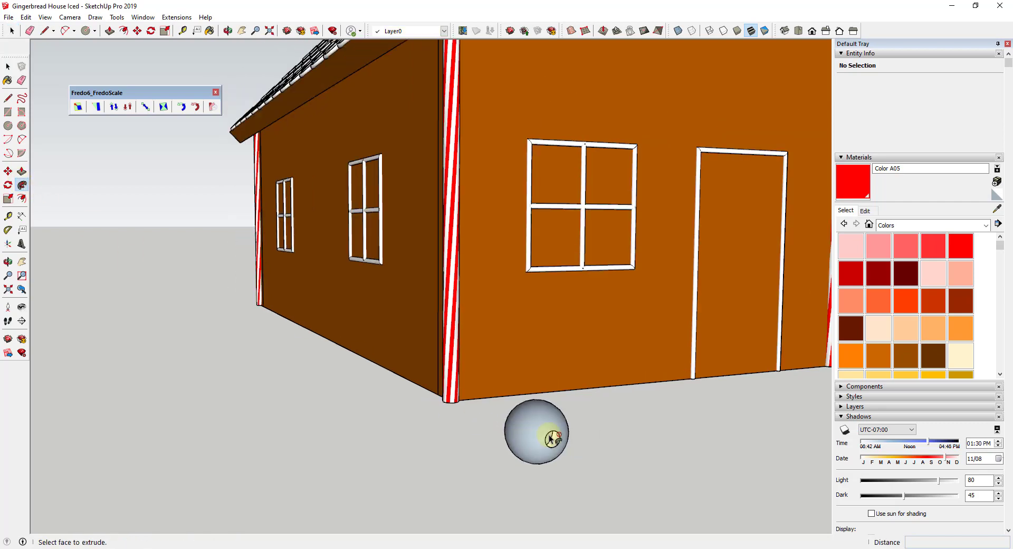
{"action": "scroll", "coordinate": [554, 438], "scroll_direction": "up", "scroll_amount": 3}
{"action": "middle_click_drag", "start_coordinate": [560, 442], "coordinate": [507, 412]}
{"action": "scroll", "coordinate": [525, 435], "scroll_direction": "down", "scroll_amount": 2}
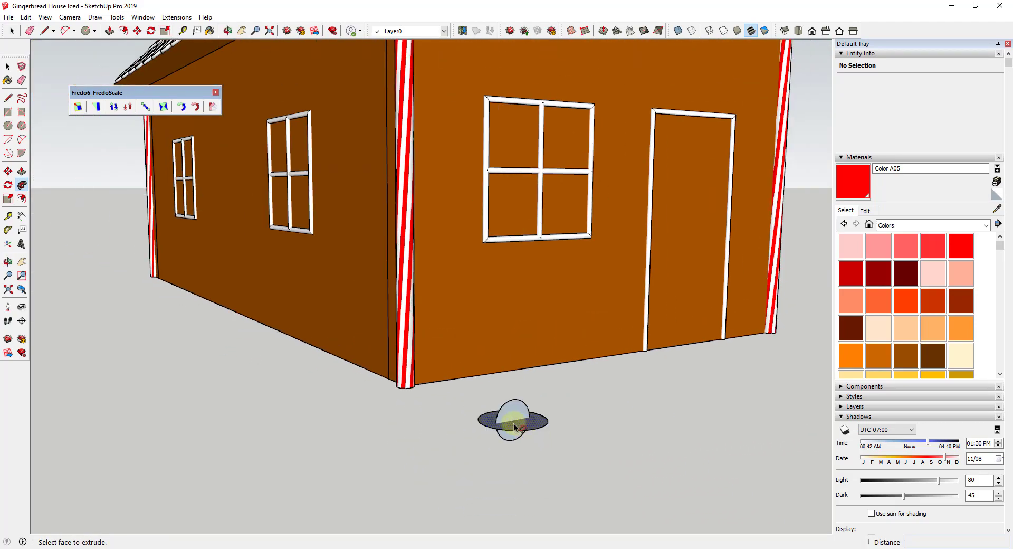
{"action": "scroll", "coordinate": [520, 425], "scroll_direction": "down", "scroll_amount": 5}
{"action": "key", "text": "space"}
{"action": "key", "text": "ctrl+a"}
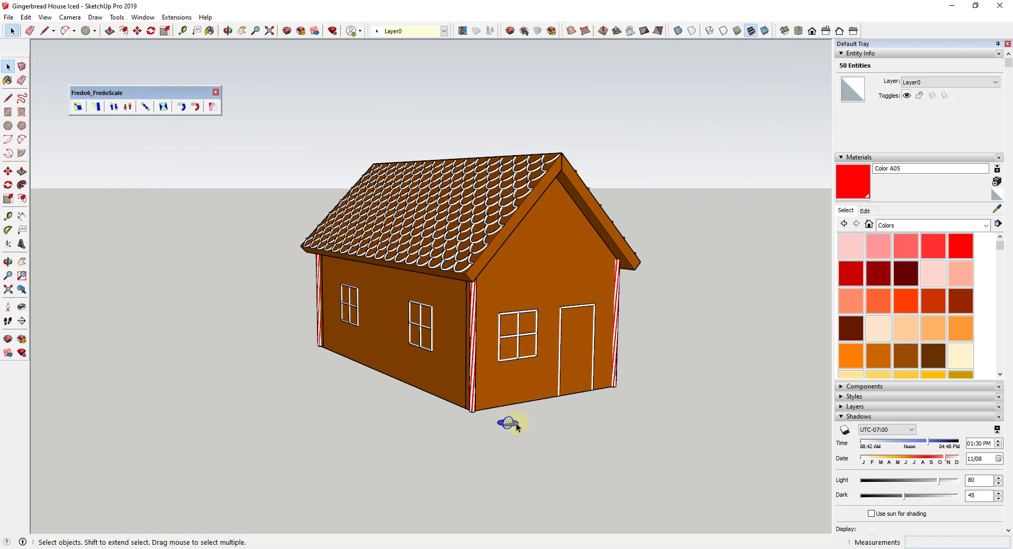
Step: Scale the selected half-disc and circle up by a factor of 10
{"action": "scroll", "coordinate": [516, 423], "scroll_direction": "down", "scroll_amount": 3}
{"action": "key", "text": "s"}
{"action": "scroll", "coordinate": [512, 422], "scroll_direction": "up", "scroll_amount": 2}
{"action": "scroll", "coordinate": [522, 419], "scroll_direction": "up", "scroll_amount": 1}
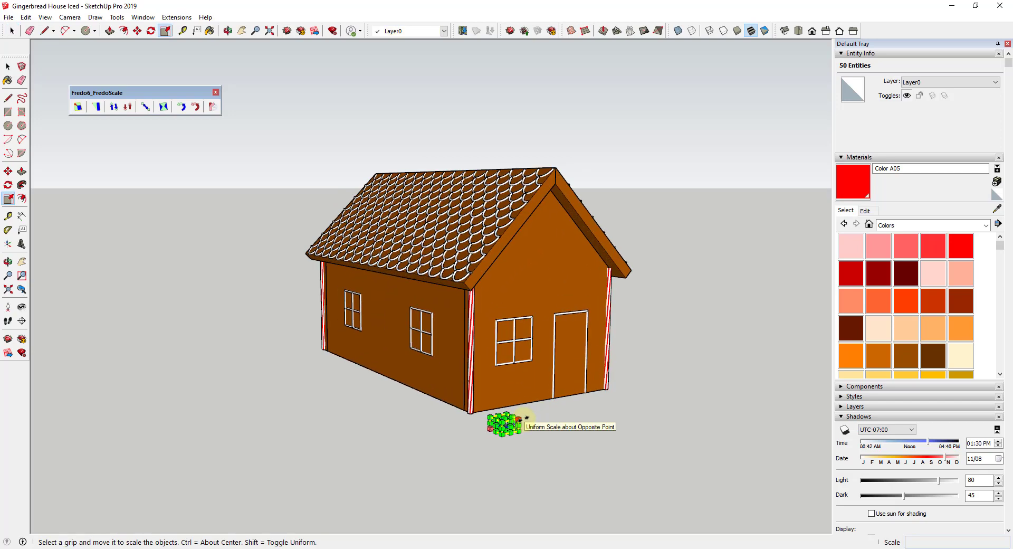
{"action": "scroll", "coordinate": [525, 417], "scroll_direction": "up", "scroll_amount": 2}
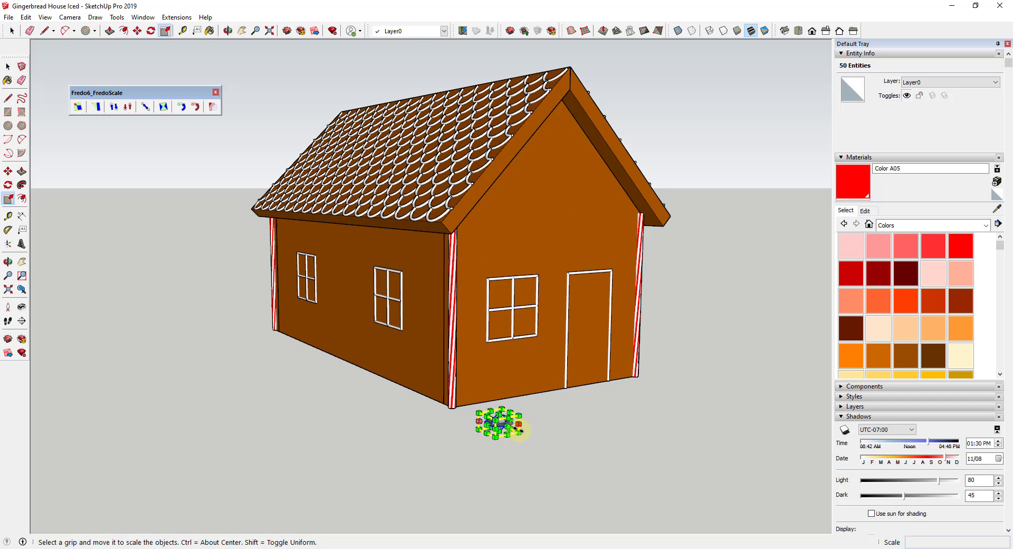
{"action": "key", "text": "space"}
{"action": "key", "text": "s"}
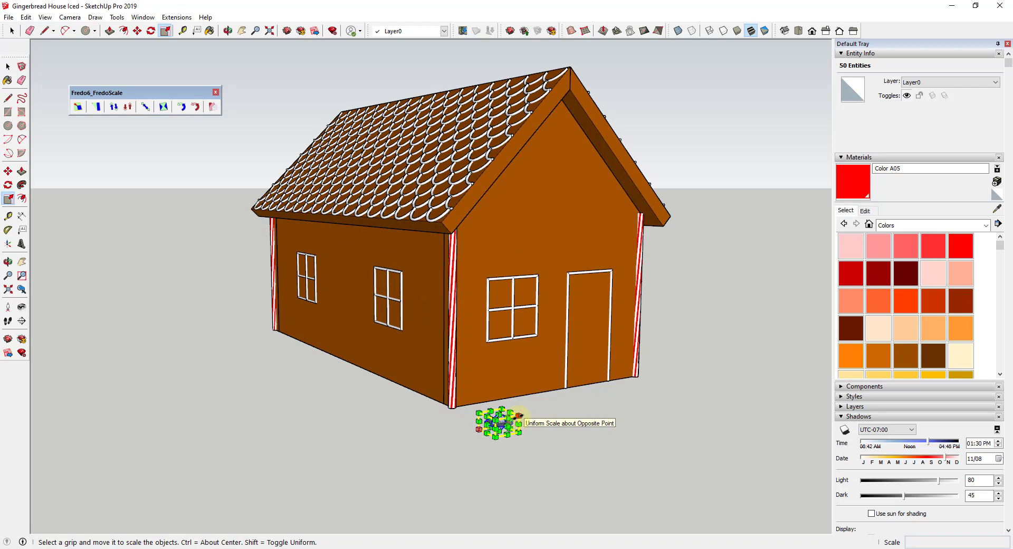
{"action": "left_click_drag", "start_coordinate": [511, 414], "coordinate": [720, 331]}
{"action": "type", "text": "10"}
{"action": "key", "text": "Return"}
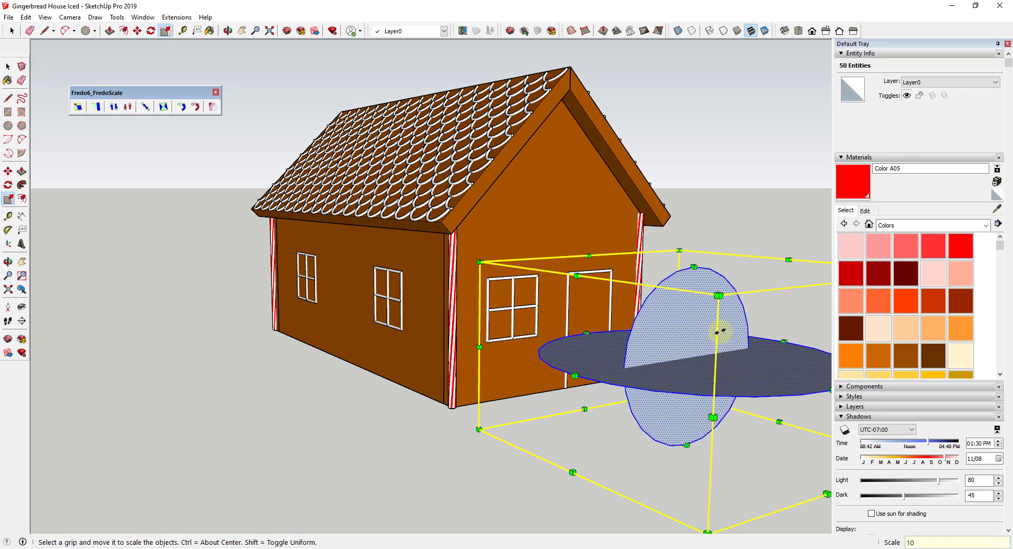
{"action": "scroll", "coordinate": [739, 380], "scroll_direction": "down", "scroll_amount": 4}
{"action": "scroll", "coordinate": [600, 309], "scroll_direction": "up", "scroll_amount": 2}
{"action": "key", "text": "space"}
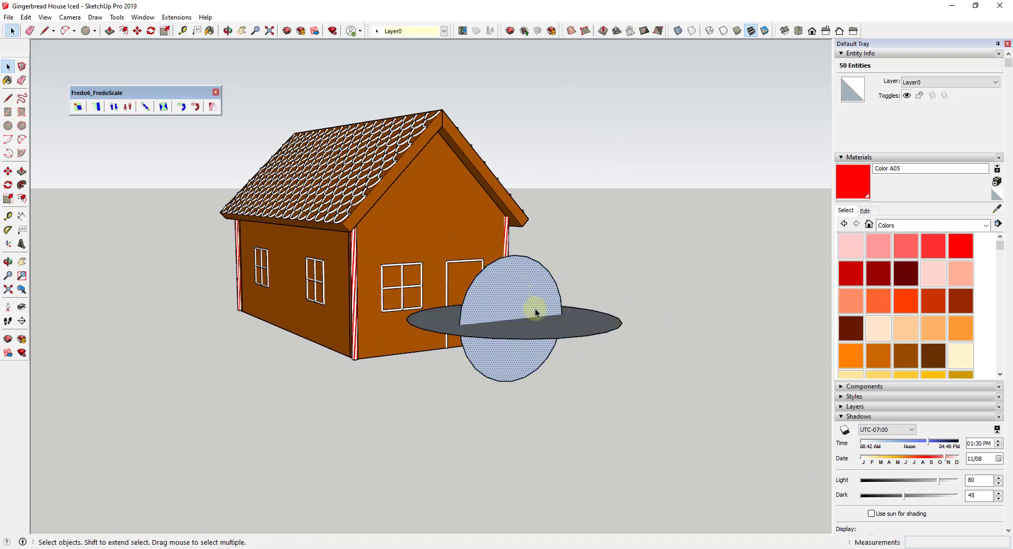
Step: Follow Me the half-disc face around the circle into a full sphere and select all of it
{"action": "scroll", "coordinate": [536, 312], "scroll_direction": "up", "scroll_amount": 3}
{"action": "left_click", "coordinate": [511, 290]}
{"action": "left_click", "coordinate": [21, 185]}
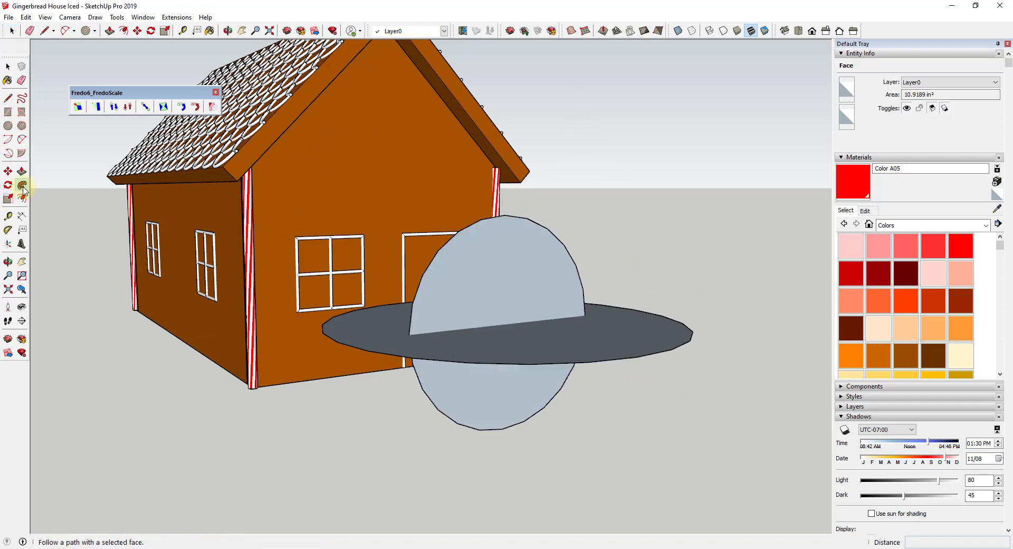
{"action": "left_click_drag", "start_coordinate": [403, 346], "coordinate": [389, 351]}
{"action": "scroll", "coordinate": [498, 353], "scroll_direction": "down", "scroll_amount": 2}
{"action": "scroll", "coordinate": [497, 353], "scroll_direction": "down", "scroll_amount": 2}
{"action": "key", "text": "space"}
{"action": "left_click", "coordinate": [498, 352]}
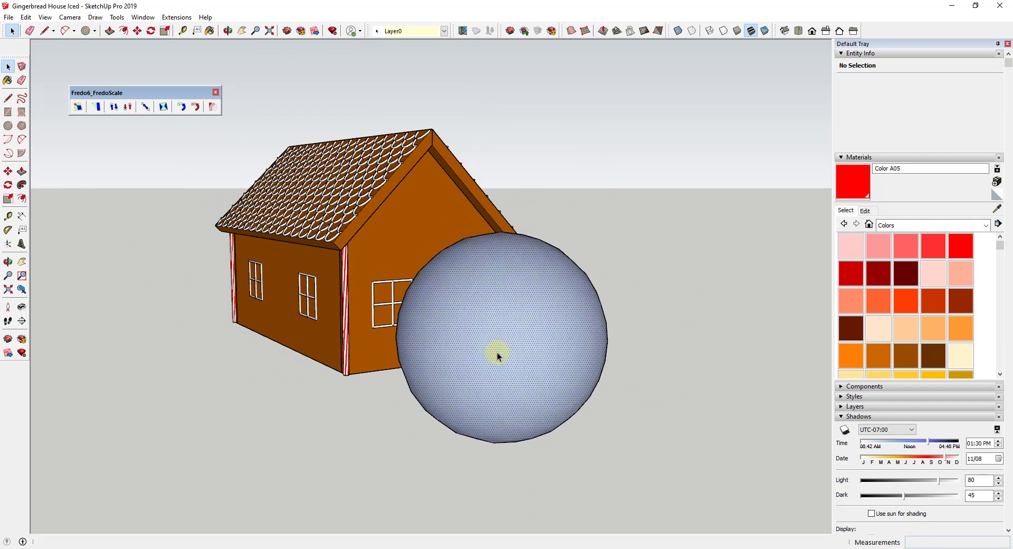
{"action": "triple_click", "coordinate": [497, 353]}
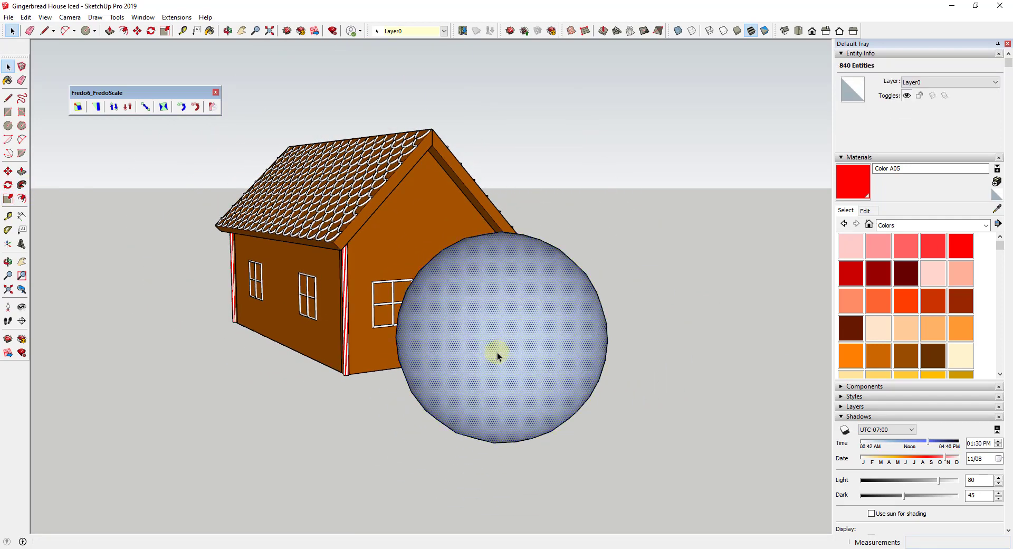
Step: Group the sphere geometry and scale the group down to about a tenth its size
{"action": "right_click", "coordinate": [522, 327]}
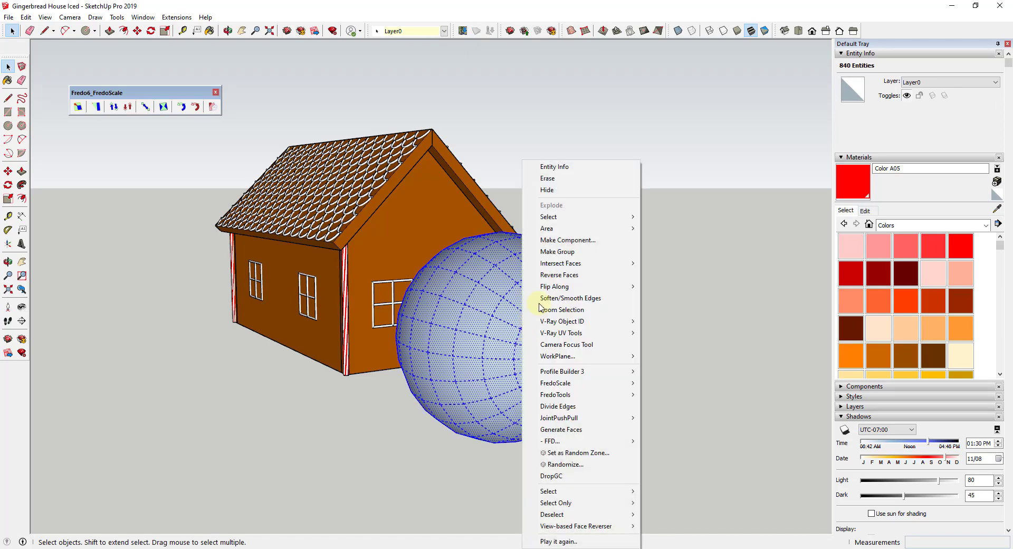
{"action": "left_click", "coordinate": [571, 246]}
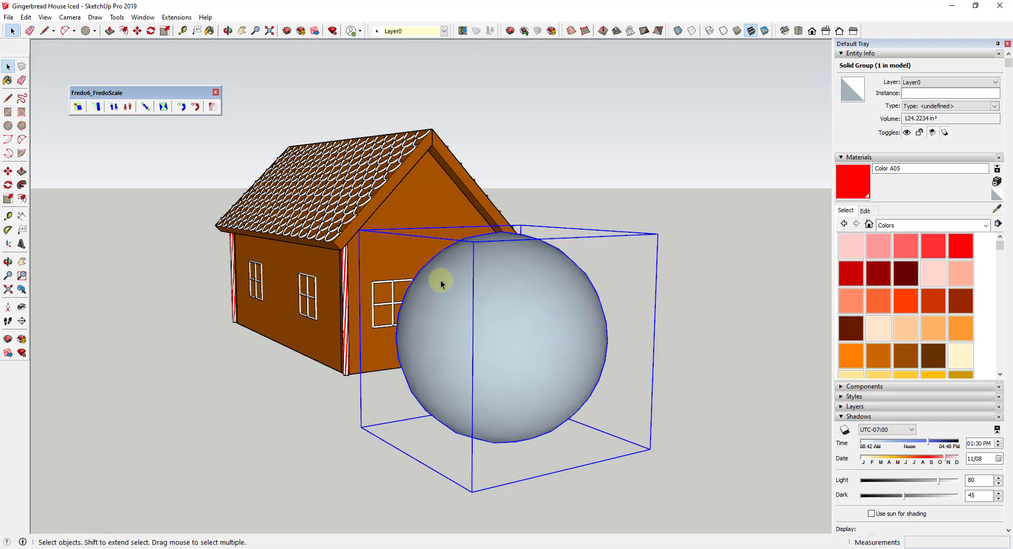
{"action": "middle_click_drag", "start_coordinate": [441, 283], "coordinate": [629, 280]}
{"action": "key", "text": "s"}
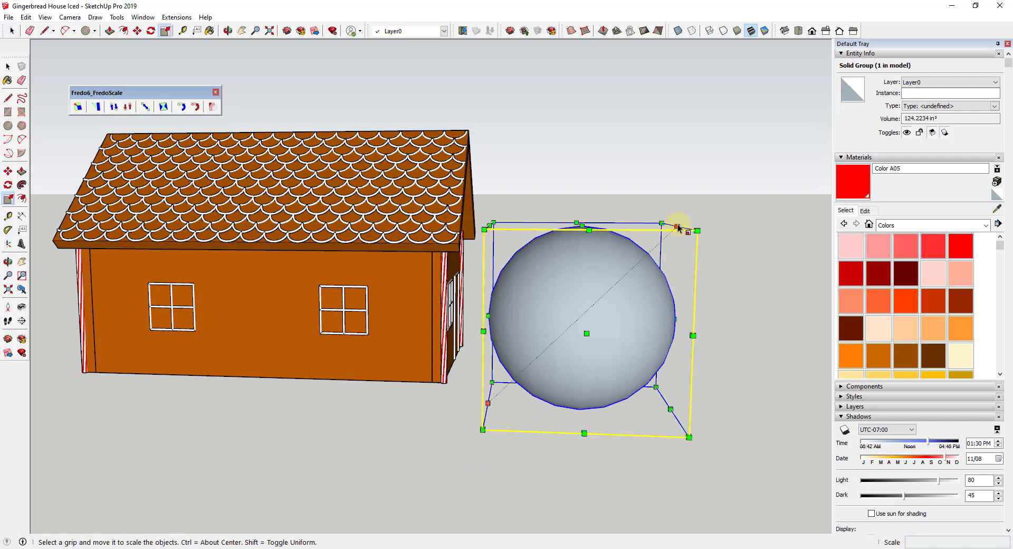
{"action": "left_click_drag", "start_coordinate": [663, 222], "coordinate": [485, 397]}
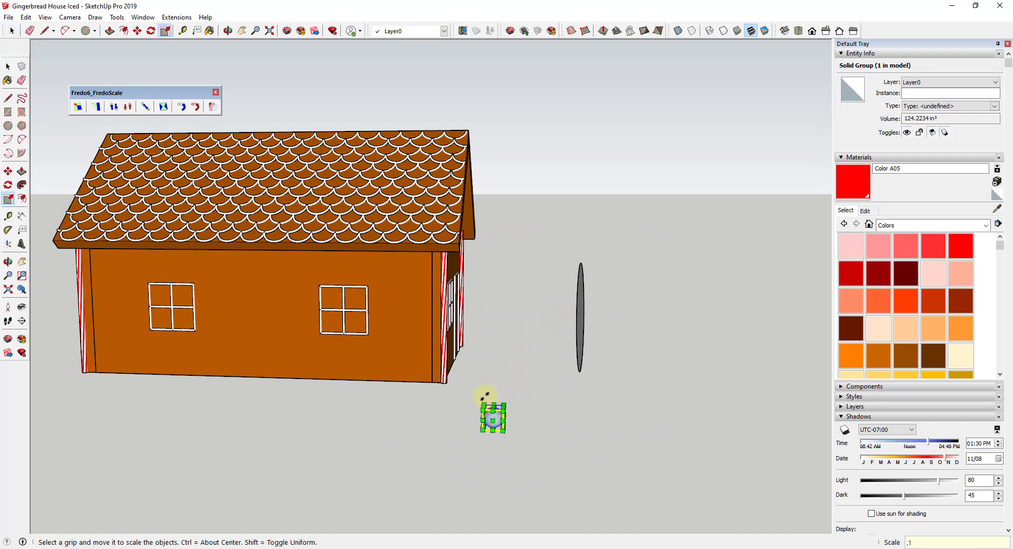
{"action": "key", "text": "space"}
Step: Reverse all faces inside the small sphere group, then close the group and reselect it
{"action": "middle_click_drag", "start_coordinate": [635, 394], "coordinate": [378, 413]}
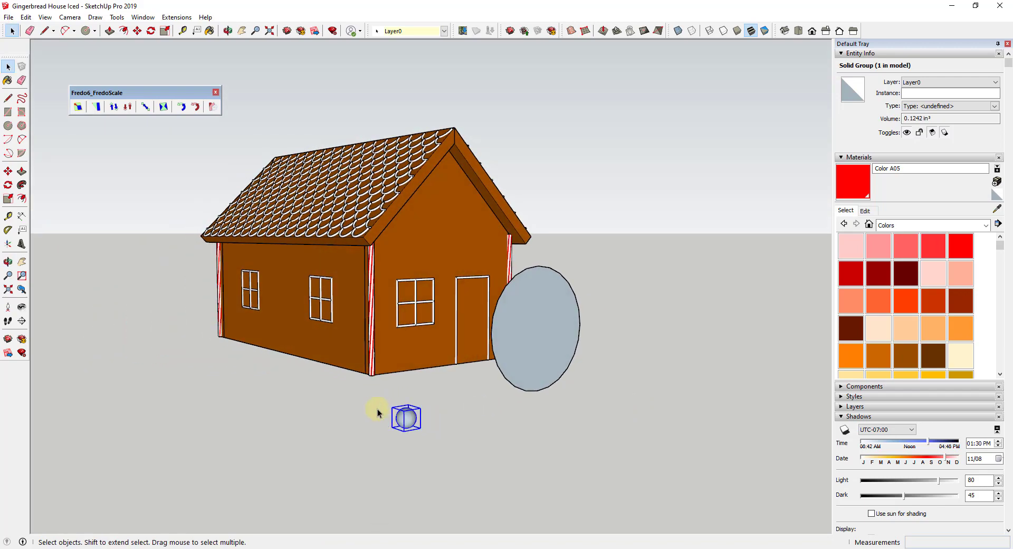
{"action": "left_click", "coordinate": [568, 334]}
{"action": "scroll", "coordinate": [405, 433], "scroll_direction": "up", "scroll_amount": 3}
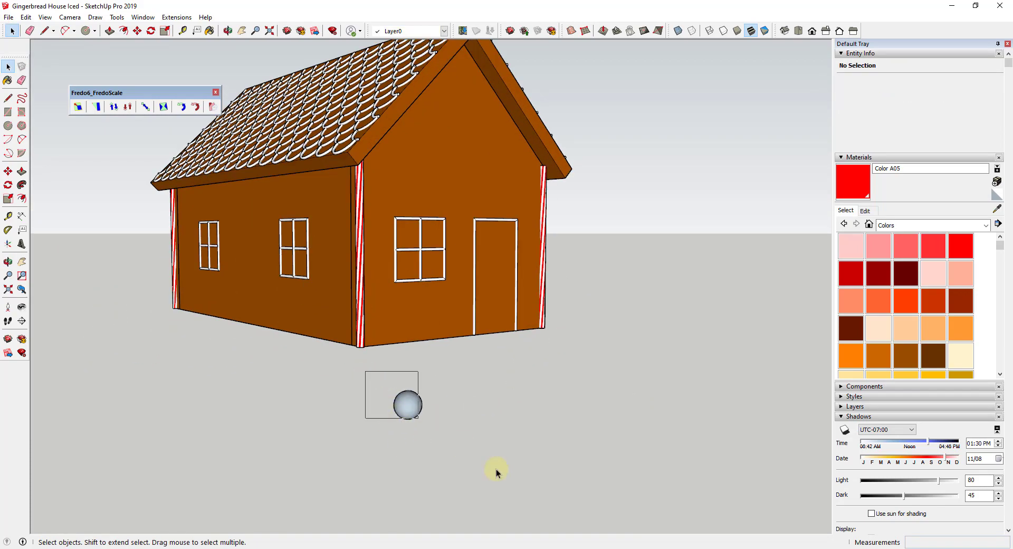
{"action": "left_click", "coordinate": [408, 406]}
{"action": "double_click", "coordinate": [408, 407]}
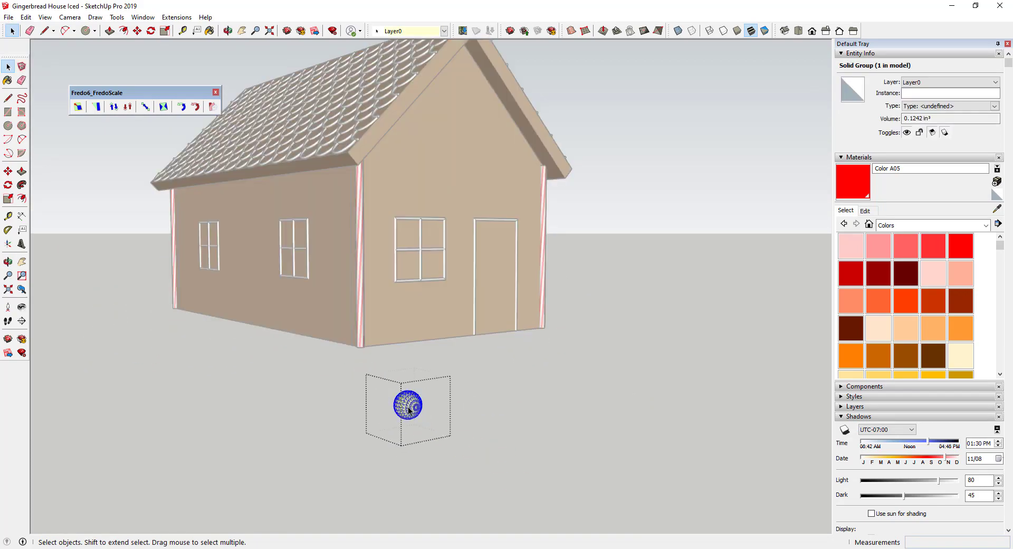
{"action": "triple_click", "coordinate": [408, 410]}
{"action": "right_click", "coordinate": [408, 411]}
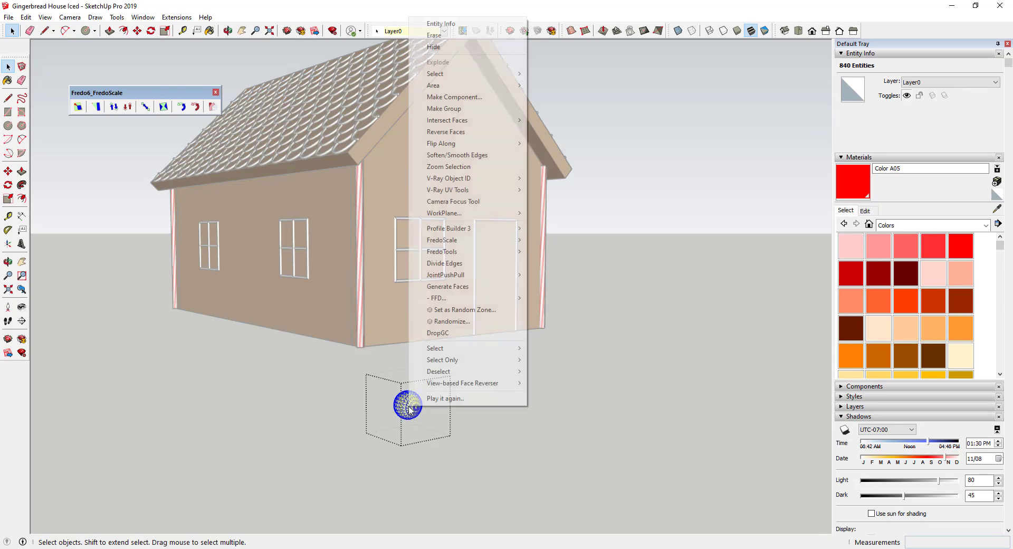
{"action": "left_click", "coordinate": [461, 132]}
{"action": "left_click", "coordinate": [448, 454]}
{"action": "scroll", "coordinate": [401, 407], "scroll_direction": "up", "scroll_amount": 3}
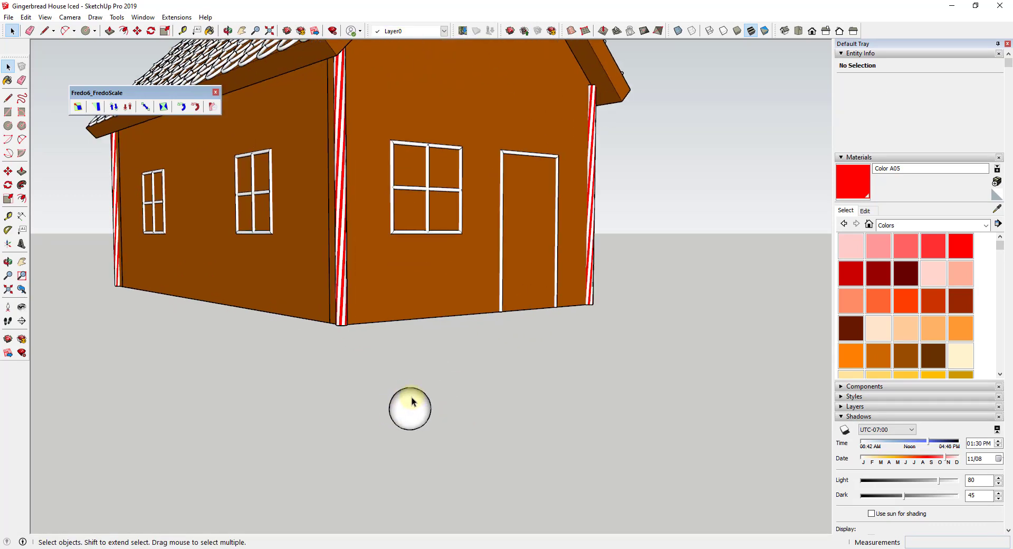
{"action": "scroll", "coordinate": [414, 405], "scroll_direction": "up", "scroll_amount": 2}
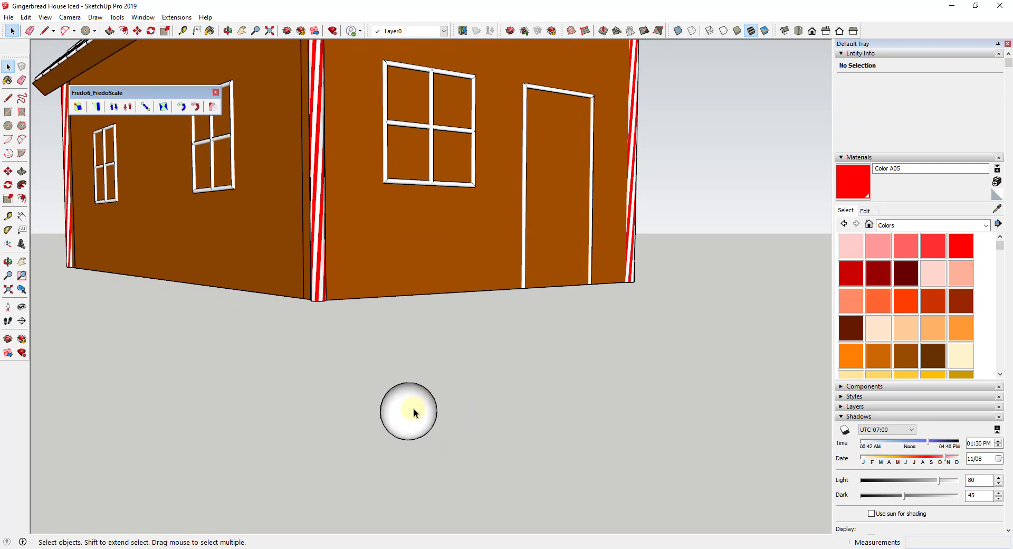
{"action": "scroll", "coordinate": [417, 414], "scroll_direction": "down", "scroll_amount": 6}
{"action": "scroll", "coordinate": [419, 412], "scroll_direction": "up", "scroll_amount": 2}
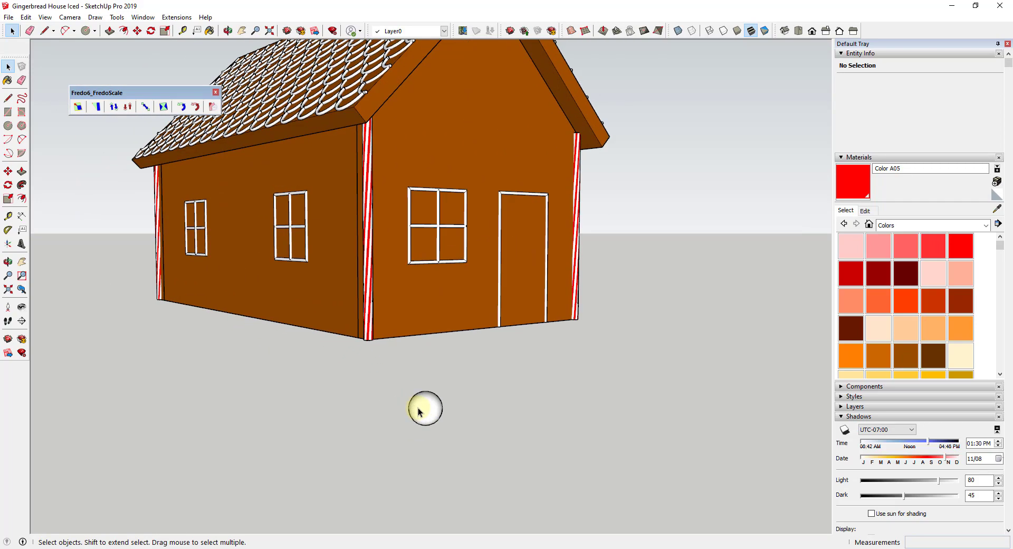
{"action": "middle_click_drag", "start_coordinate": [419, 412], "coordinate": [491, 406]}
{"action": "left_click", "coordinate": [493, 408]}
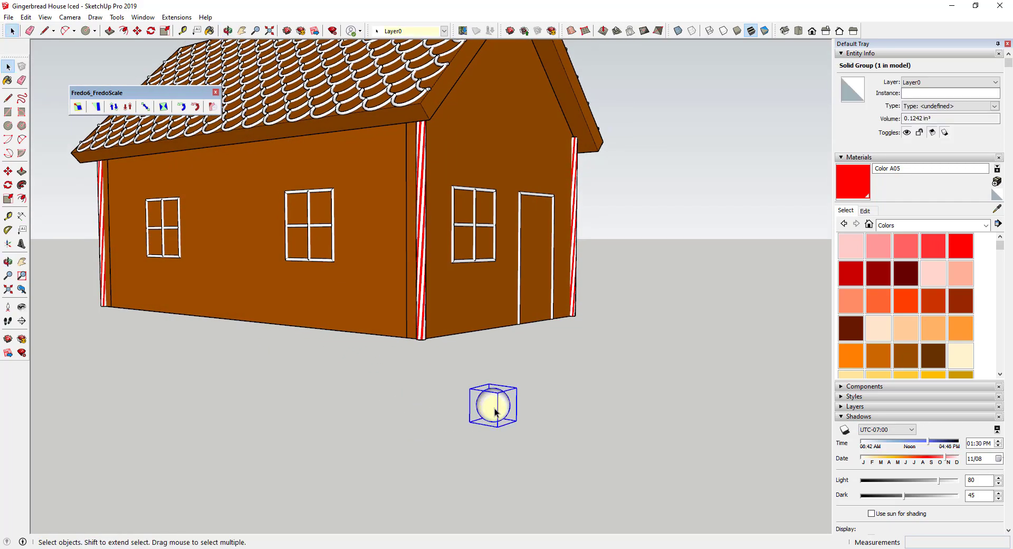
Step: Move the sphere group onto the front wall near its lower left corner
{"action": "key", "text": "m"}
{"action": "left_click", "coordinate": [495, 411]}
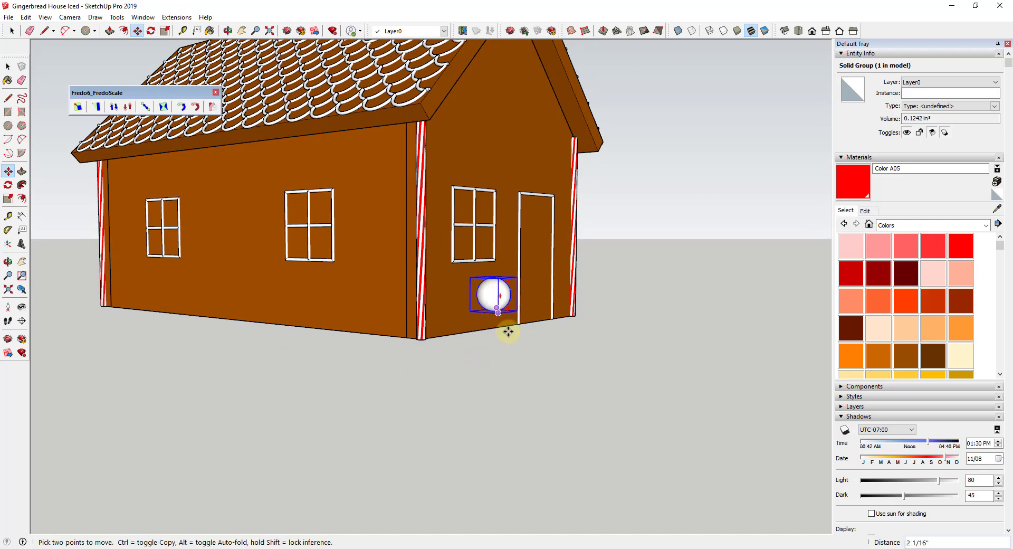
{"action": "scroll", "coordinate": [514, 296], "scroll_direction": "down", "scroll_amount": 1}
{"action": "scroll", "coordinate": [506, 339], "scroll_direction": "up", "scroll_amount": 3}
{"action": "middle_click_drag", "start_coordinate": [507, 339], "coordinate": [523, 358]}
{"action": "scroll", "coordinate": [530, 362], "scroll_direction": "up", "scroll_amount": 2}
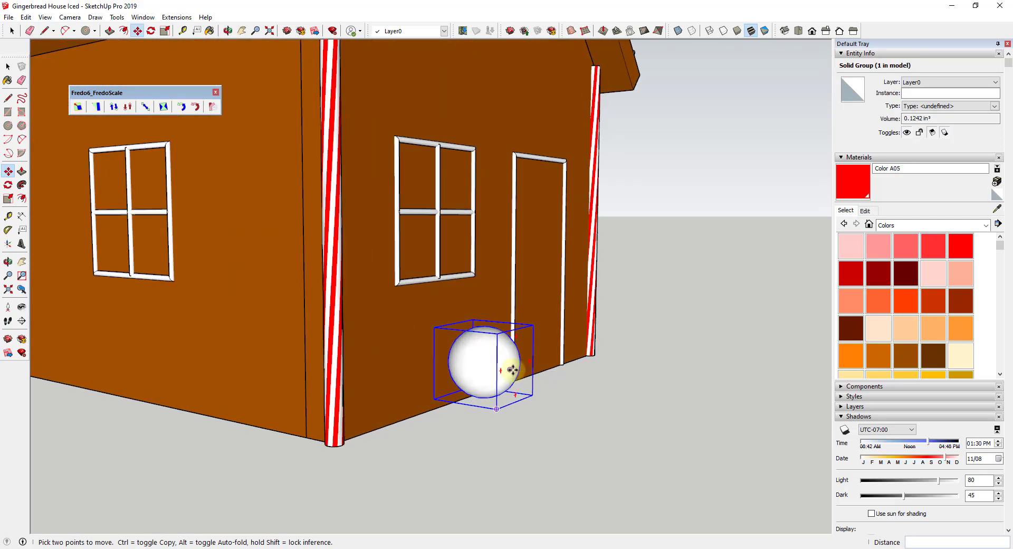
Step: Scale the ball along one side to about 0.41 of its depth
{"action": "key", "text": "s"}
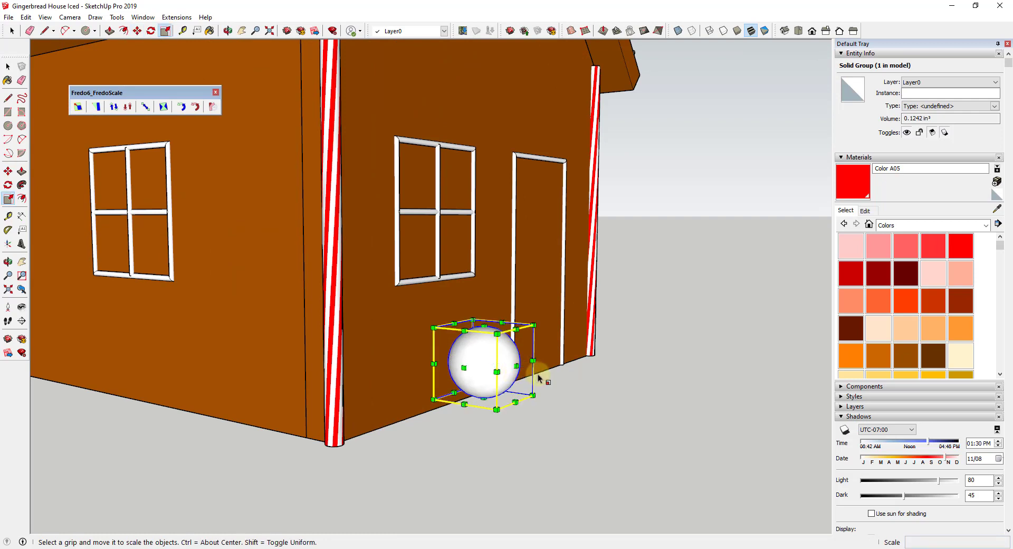
{"action": "key", "text": "space"}
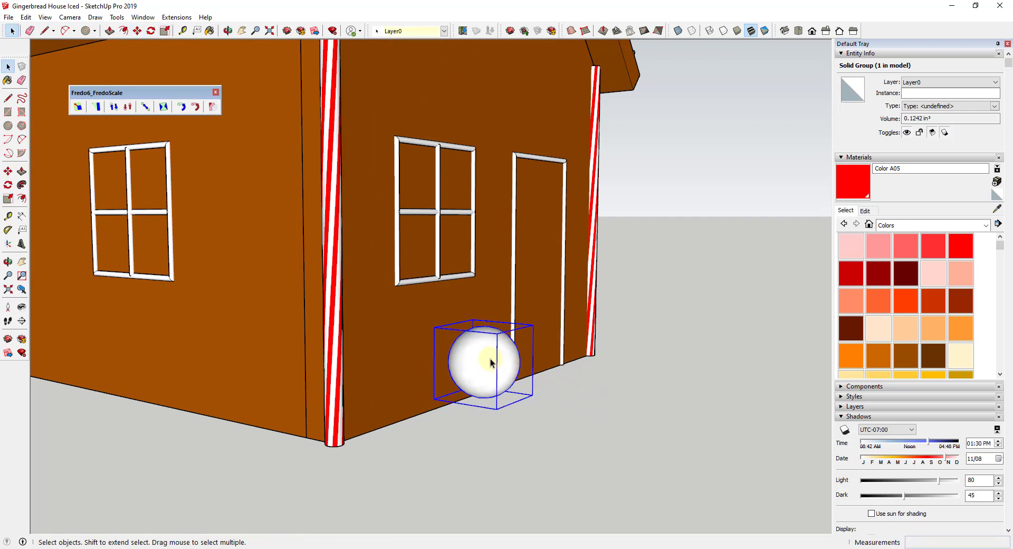
{"action": "key", "text": "s"}
{"action": "left_click_drag", "start_coordinate": [515, 366], "coordinate": [472, 358]}
{"action": "key", "text": "space"}
{"action": "middle_click_drag", "start_coordinate": [480, 355], "coordinate": [349, 360]}
{"action": "scroll", "coordinate": [422, 370], "scroll_direction": "down", "scroll_amount": 3}
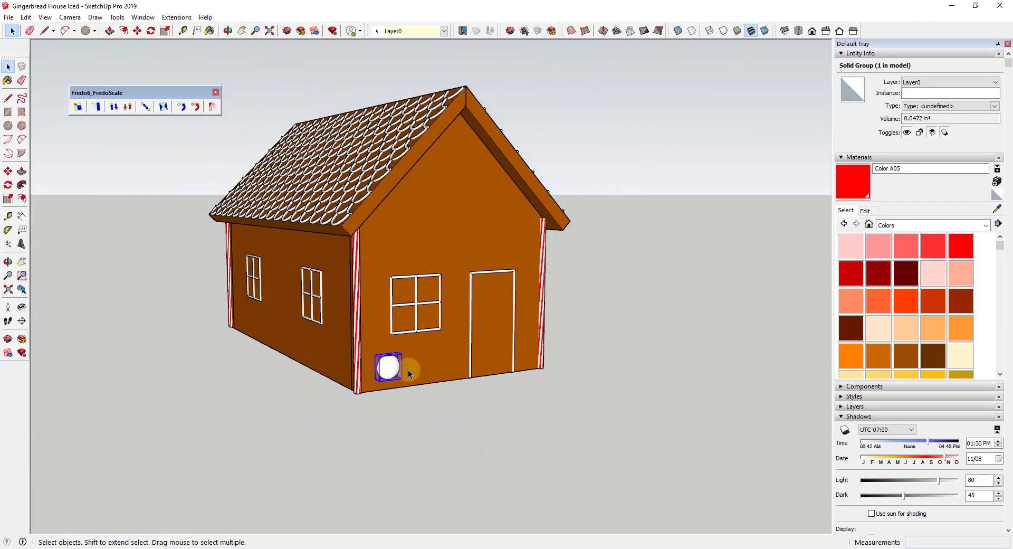
{"action": "scroll", "coordinate": [403, 367], "scroll_direction": "down", "scroll_amount": 1}
{"action": "scroll", "coordinate": [405, 363], "scroll_direction": "up", "scroll_amount": 3}
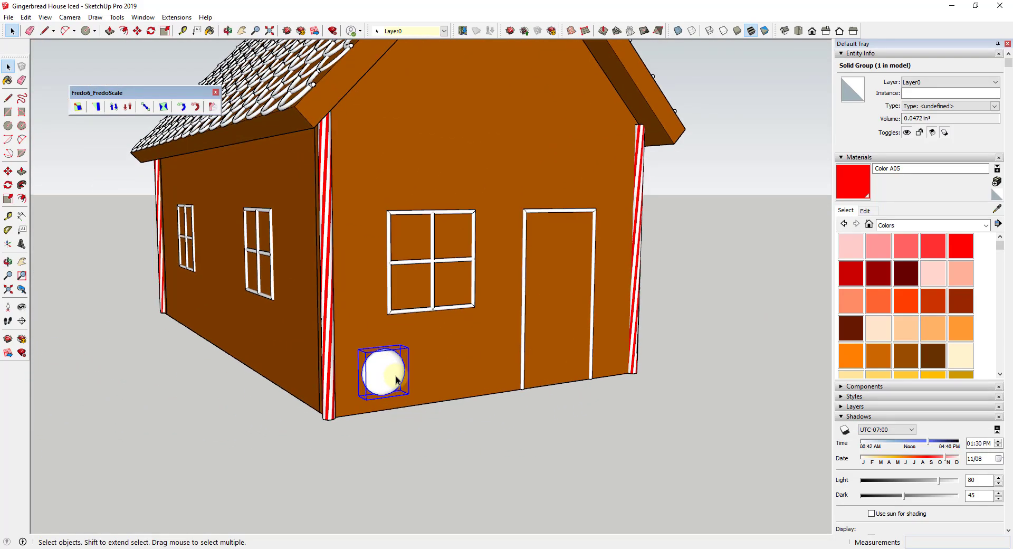
{"action": "scroll", "coordinate": [393, 377], "scroll_direction": "down", "scroll_amount": 2}
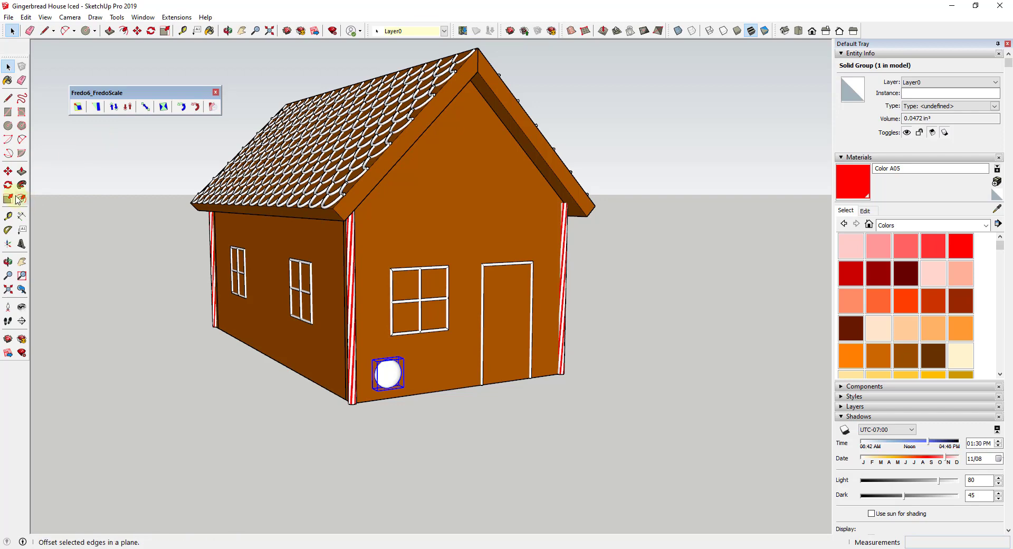
Step: Tape-measure between the roof eave corner and peak, adding guide lines about 4 15/16" long
{"action": "left_click", "coordinate": [8, 216]}
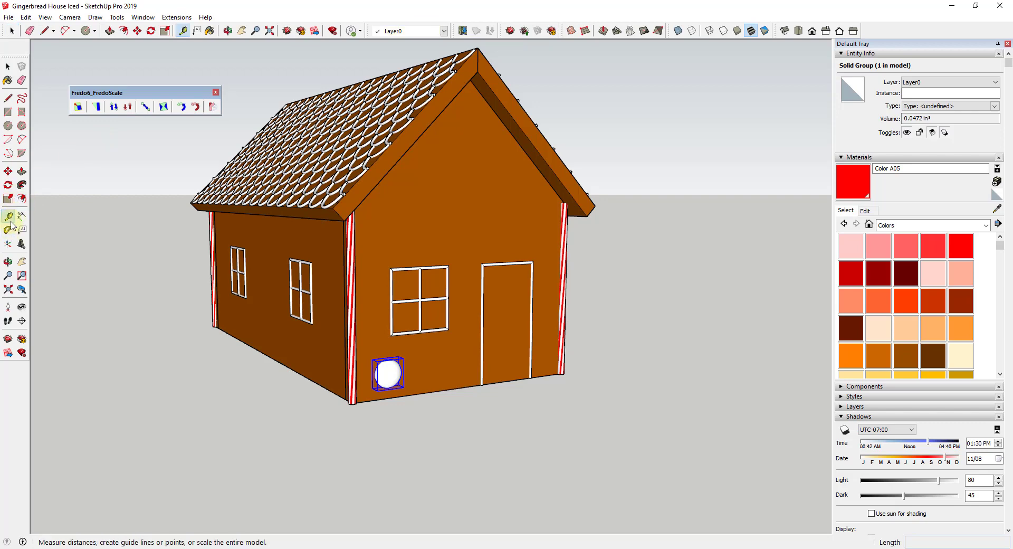
{"action": "left_click", "coordinate": [338, 215]}
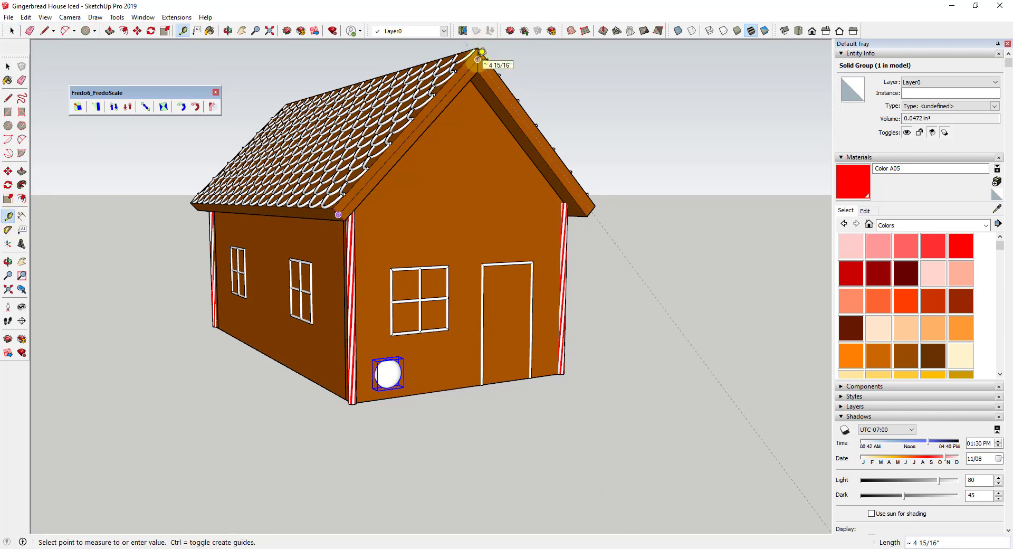
{"action": "left_click", "coordinate": [480, 57]}
{"action": "left_click", "coordinate": [478, 59]}
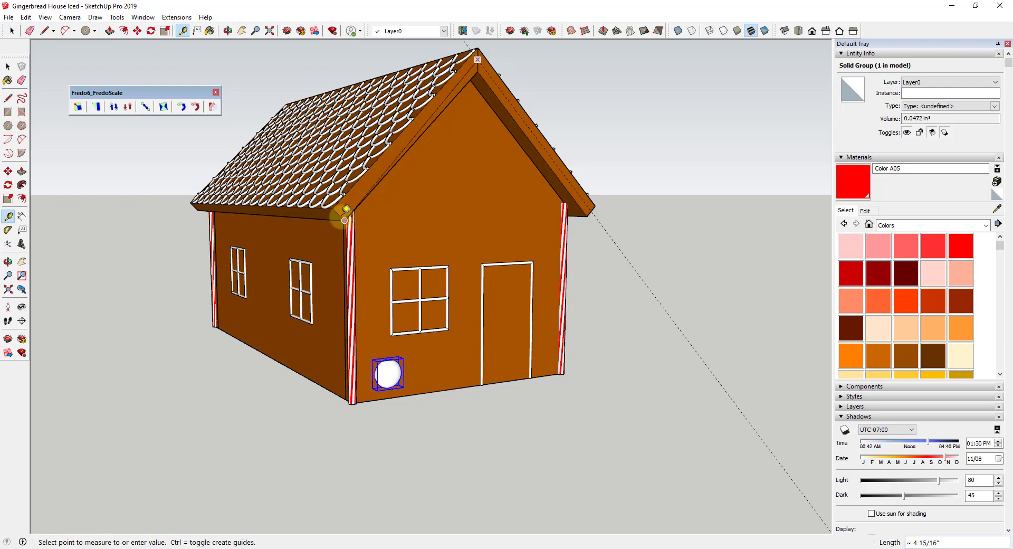
{"action": "left_click", "coordinate": [346, 208]}
{"action": "scroll", "coordinate": [348, 209], "scroll_direction": "down", "scroll_amount": 3}
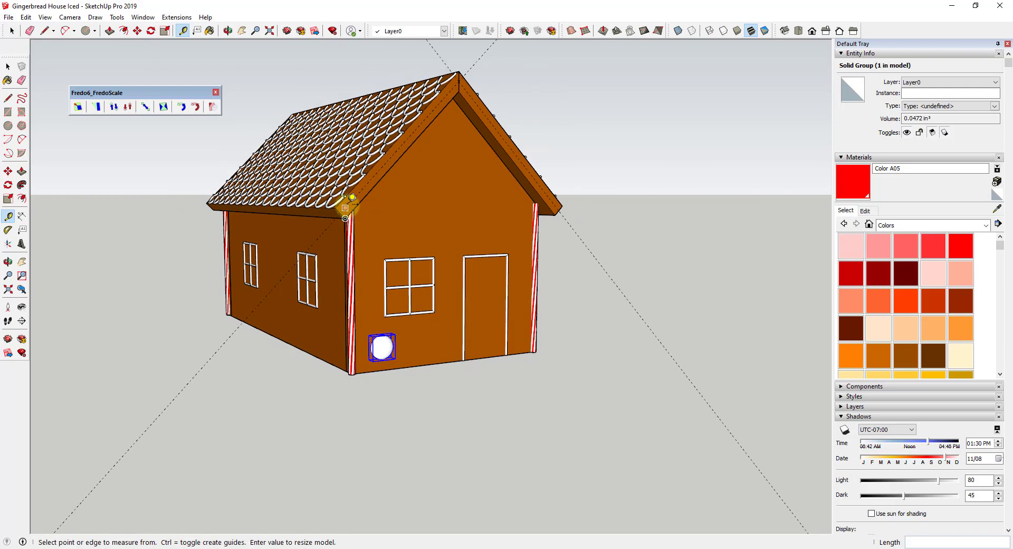
{"action": "middle_click_drag", "start_coordinate": [455, 94], "coordinate": [344, 402]}
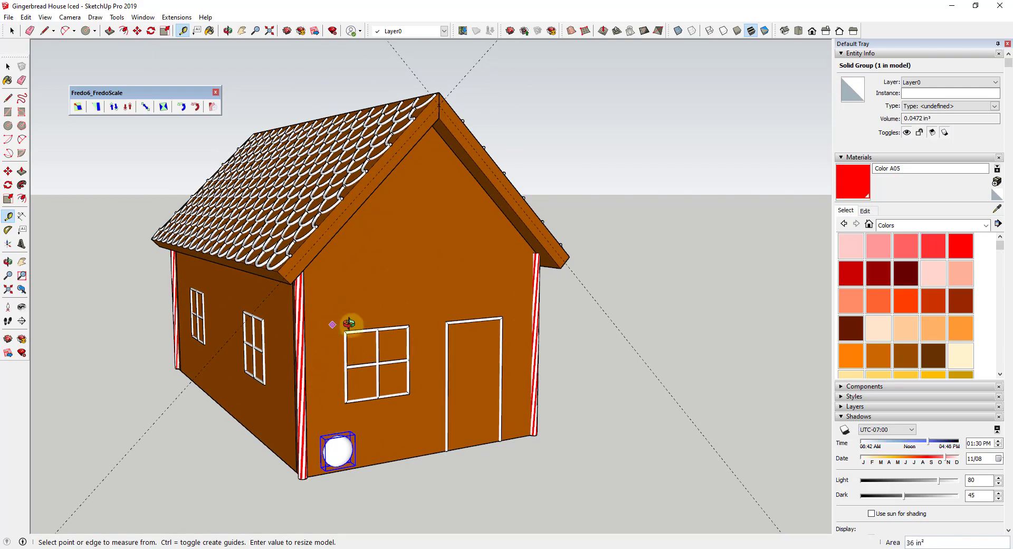
{"action": "scroll", "coordinate": [350, 323], "scroll_direction": "up", "scroll_amount": 3}
{"action": "middle_click_drag", "start_coordinate": [350, 323], "coordinate": [644, 362]}
{"action": "key", "text": "space"}
{"action": "scroll", "coordinate": [627, 407], "scroll_direction": "up", "scroll_amount": 5}
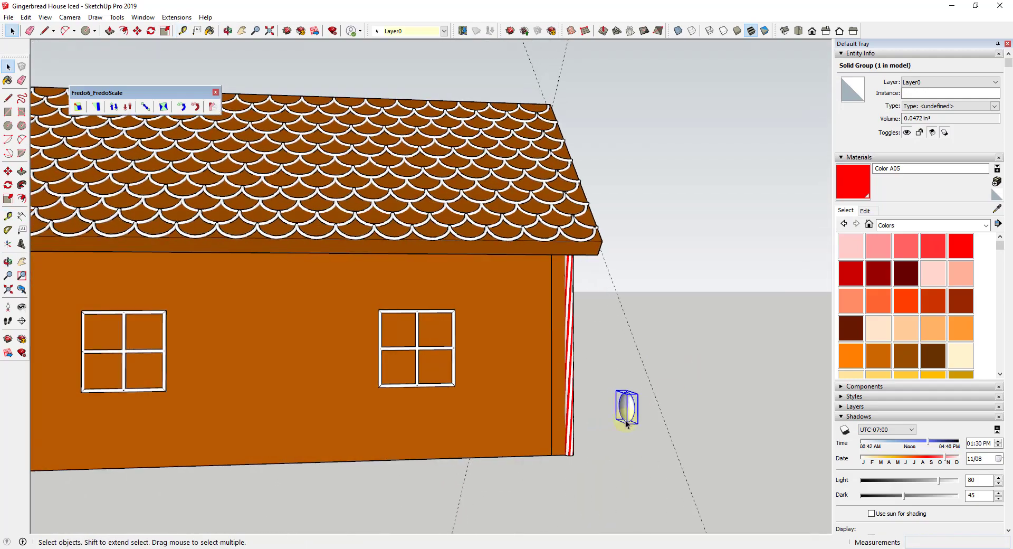
{"action": "scroll", "coordinate": [632, 411], "scroll_direction": "down", "scroll_amount": 3}
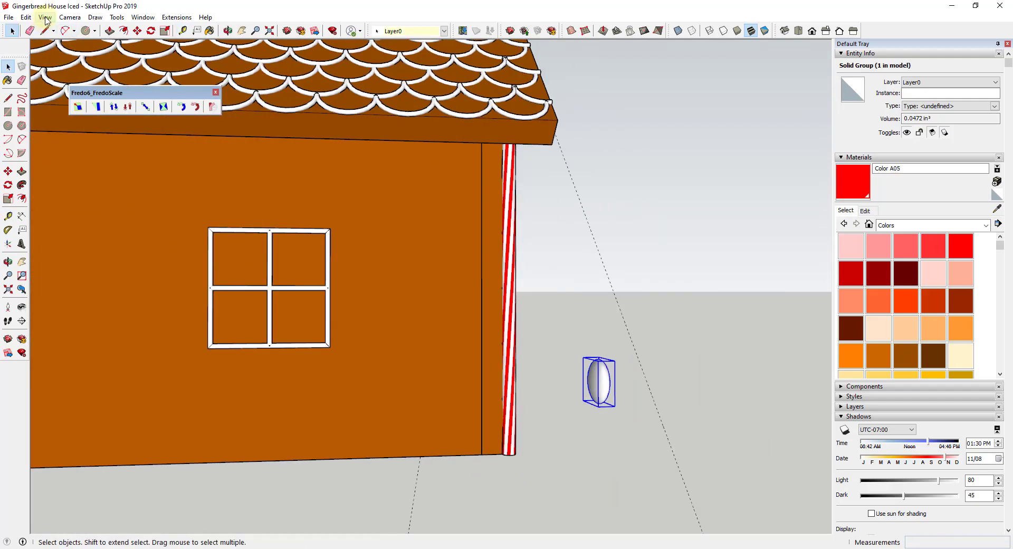
Step: Turn on Hidden Geometry so the model's dotted hidden edges show
{"action": "left_click", "coordinate": [46, 18]}
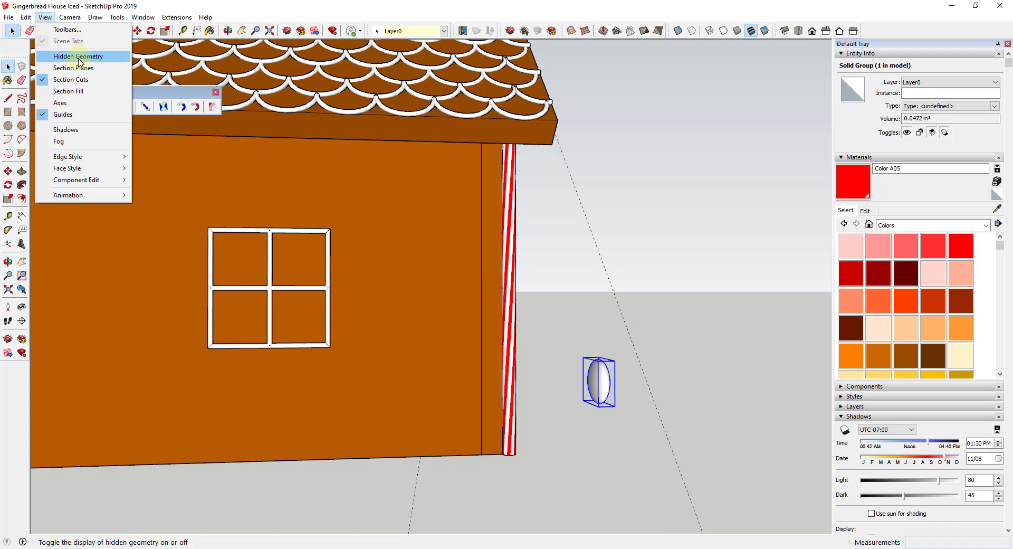
{"action": "left_click", "coordinate": [79, 55]}
{"action": "scroll", "coordinate": [589, 386], "scroll_direction": "up", "scroll_amount": 2}
{"action": "scroll", "coordinate": [589, 386], "scroll_direction": "up", "scroll_amount": 3}
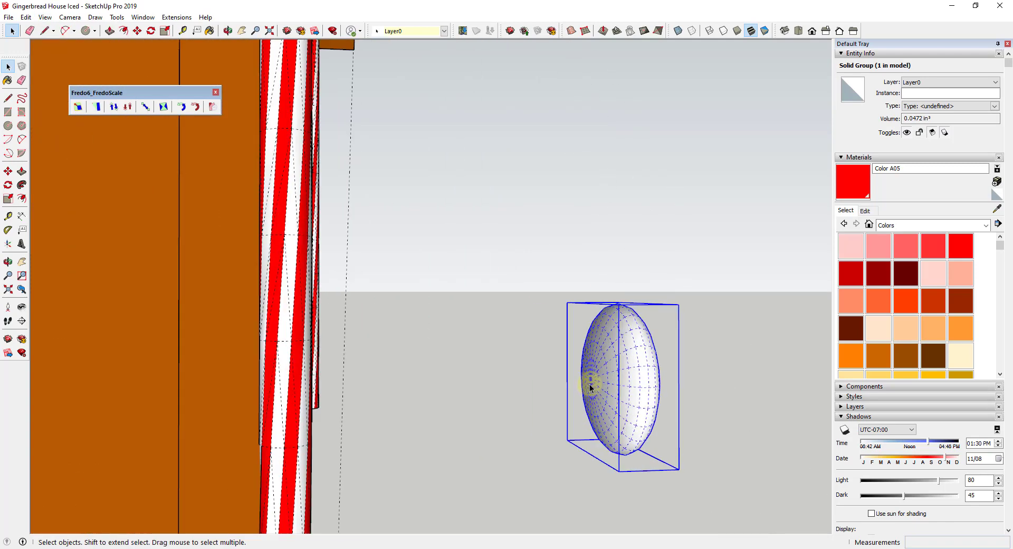
Step: Move the egg by its endpoint to the front eave corner atop the candy-cane post
{"action": "key", "text": "m"}
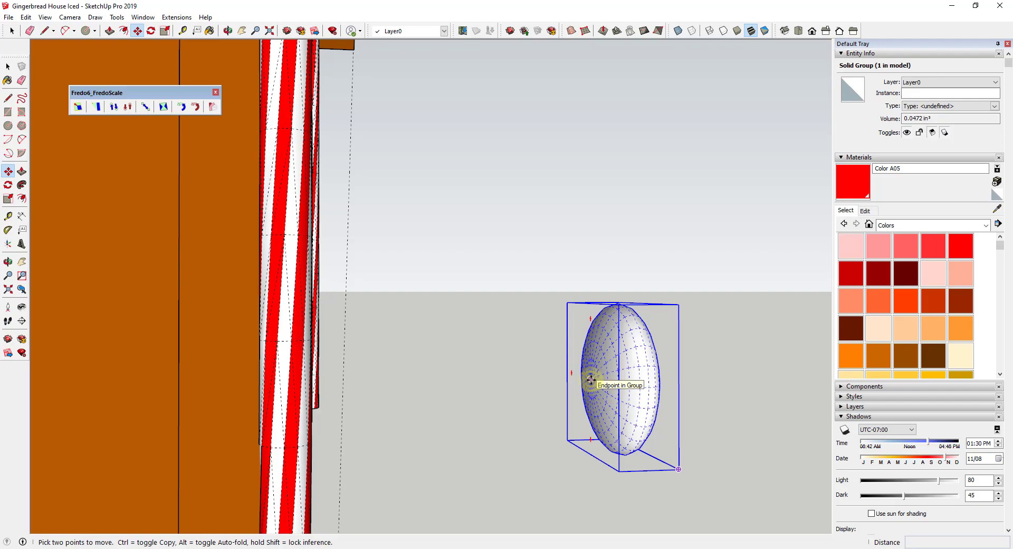
{"action": "left_click", "coordinate": [591, 379]}
{"action": "scroll", "coordinate": [590, 379], "scroll_direction": "down", "scroll_amount": 8}
{"action": "middle_click_drag", "start_coordinate": [422, 370], "coordinate": [382, 202]}
{"action": "scroll", "coordinate": [382, 203], "scroll_direction": "up", "scroll_amount": 3}
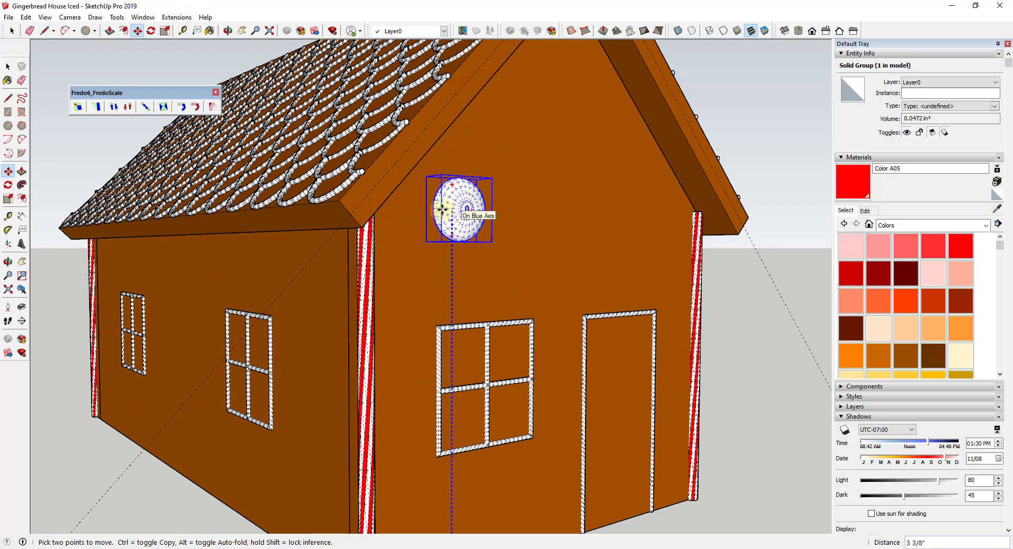
{"action": "middle_click_drag", "start_coordinate": [355, 215], "coordinate": [506, 221]}
{"action": "scroll", "coordinate": [665, 221], "scroll_direction": "up", "scroll_amount": 3}
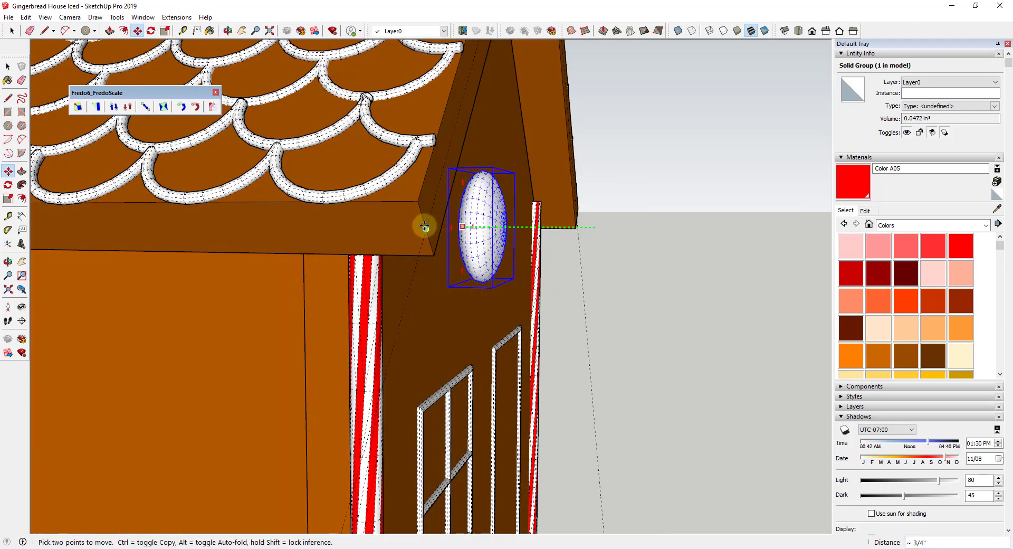
{"action": "middle_click_drag", "start_coordinate": [425, 226], "coordinate": [397, 247]}
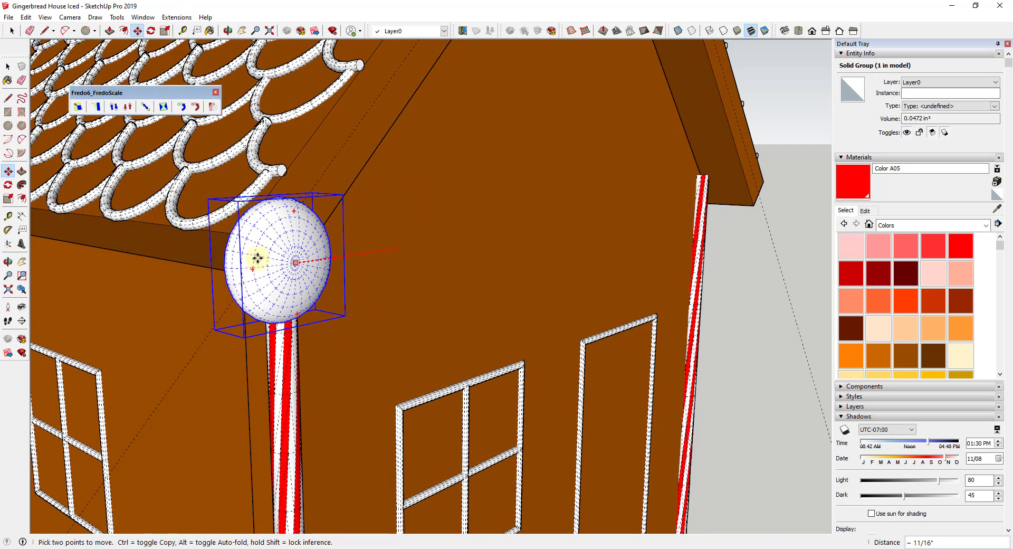
{"action": "middle_click_drag", "start_coordinate": [255, 255], "coordinate": [308, 282]}
{"action": "scroll", "coordinate": [308, 281], "scroll_direction": "down", "scroll_amount": 5}
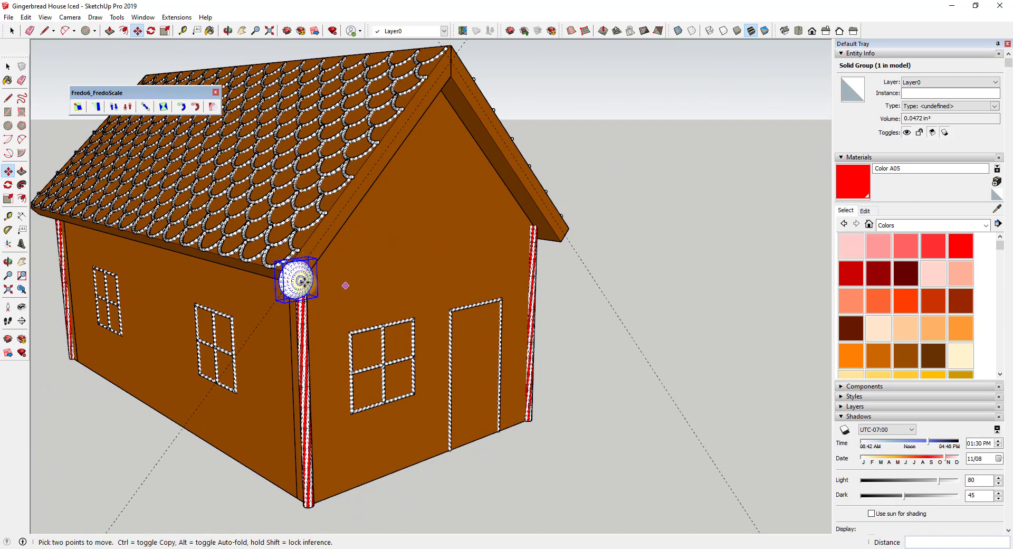
{"action": "scroll", "coordinate": [303, 281], "scroll_direction": "up", "scroll_amount": 3}
{"action": "scroll", "coordinate": [339, 289], "scroll_direction": "down", "scroll_amount": 2}
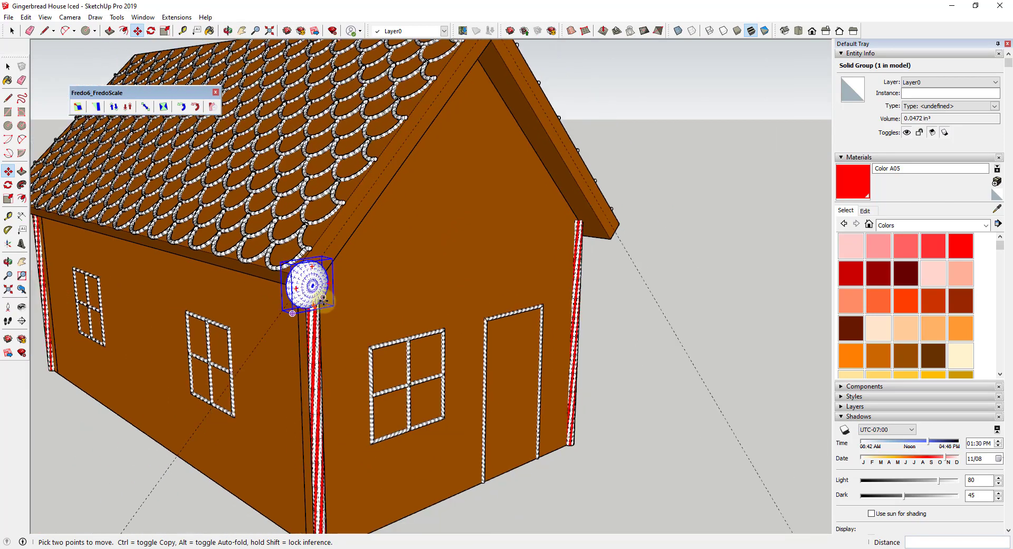
Step: Begin scaling the egg down uniformly with the Scale tool
{"action": "key", "text": "s"}
{"action": "left_click_drag", "start_coordinate": [293, 314], "coordinate": [311, 275]}
{"action": "scroll", "coordinate": [307, 287], "scroll_direction": "up", "scroll_amount": 2}
Step: Shrink the egg at the eave corner to 0.39 of its size
{"action": "scroll", "coordinate": [306, 285], "scroll_direction": "up", "scroll_amount": 2}
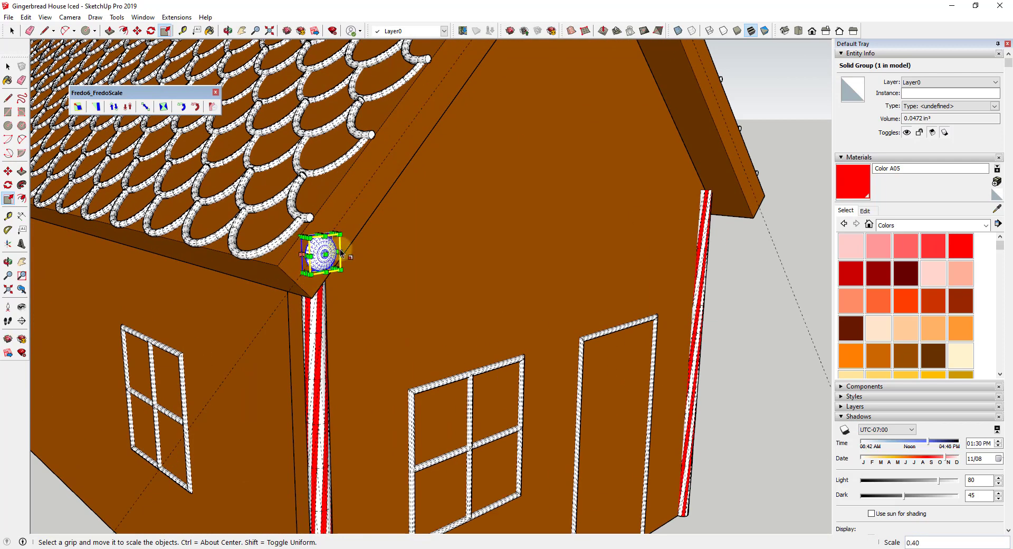
{"action": "scroll", "coordinate": [345, 299], "scroll_direction": "down", "scroll_amount": 3}
{"action": "middle_click_drag", "start_coordinate": [329, 314], "coordinate": [237, 227]}
{"action": "scroll", "coordinate": [270, 237], "scroll_direction": "up", "scroll_amount": 2}
{"action": "scroll", "coordinate": [270, 237], "scroll_direction": "down", "scroll_amount": 2}
{"action": "key", "text": "space"}
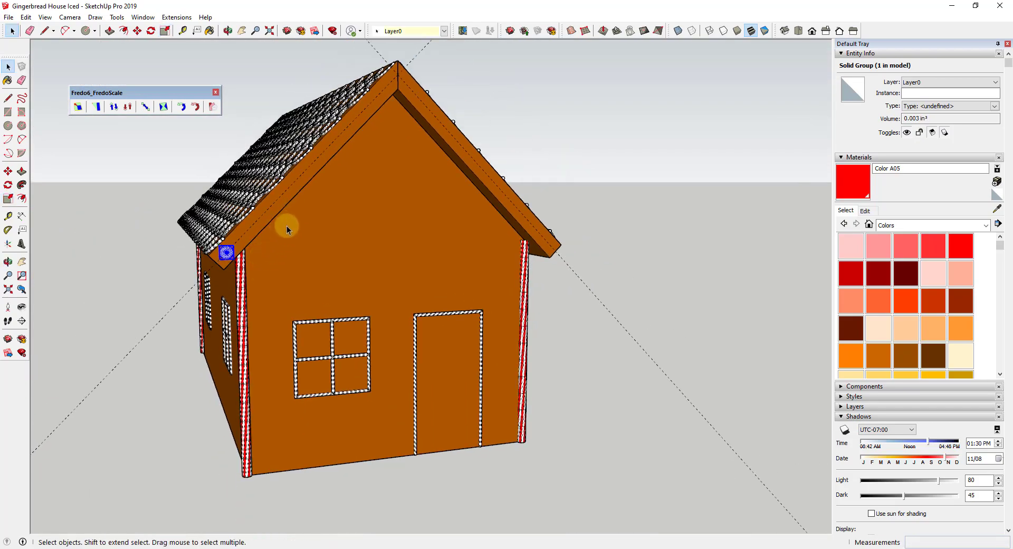
Step: Turn Hidden Geometry off so the dotted edges disappear
{"action": "middle_click_drag", "start_coordinate": [292, 252], "coordinate": [394, 259]}
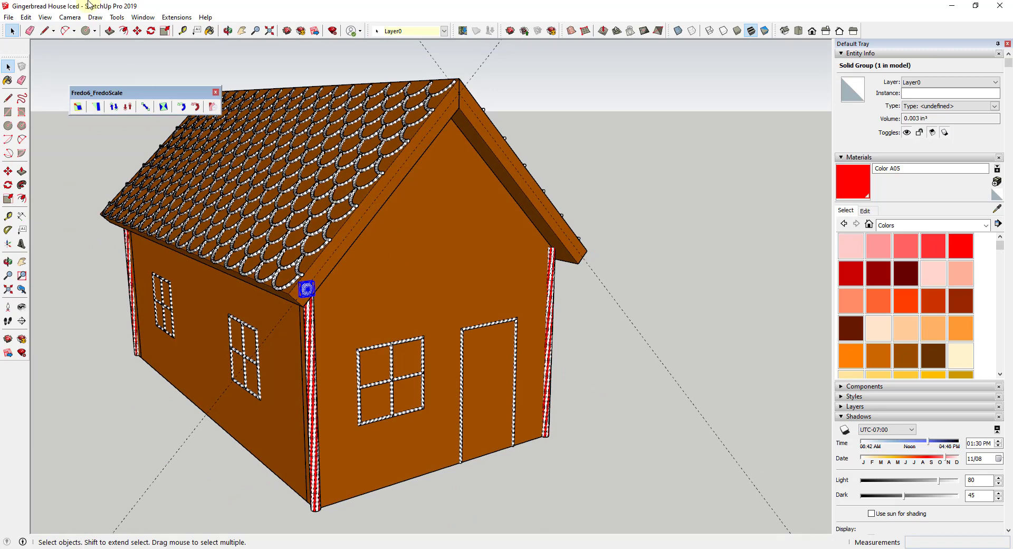
{"action": "left_click", "coordinate": [46, 18]}
{"action": "left_click", "coordinate": [66, 57]}
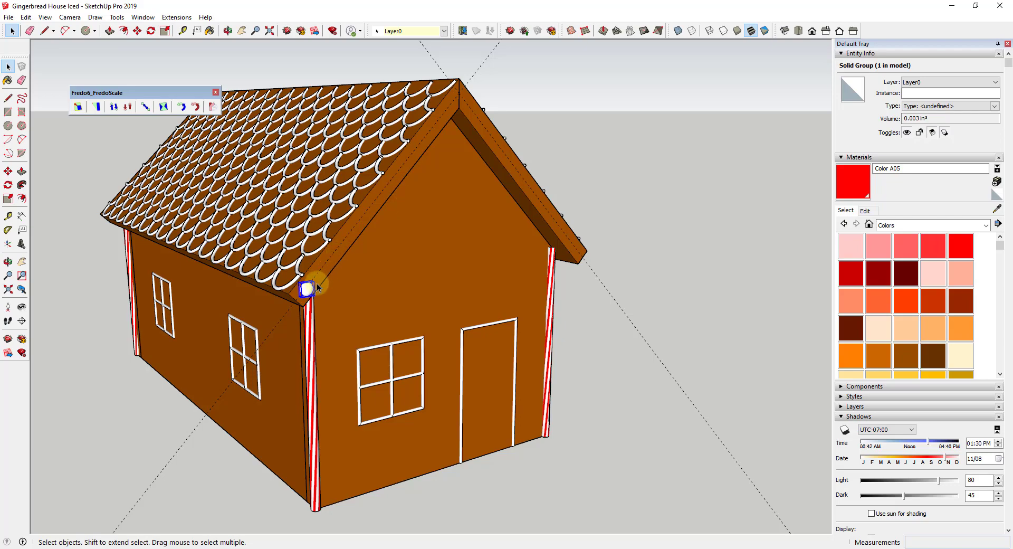
{"action": "scroll", "coordinate": [311, 289], "scroll_direction": "down", "scroll_amount": 5}
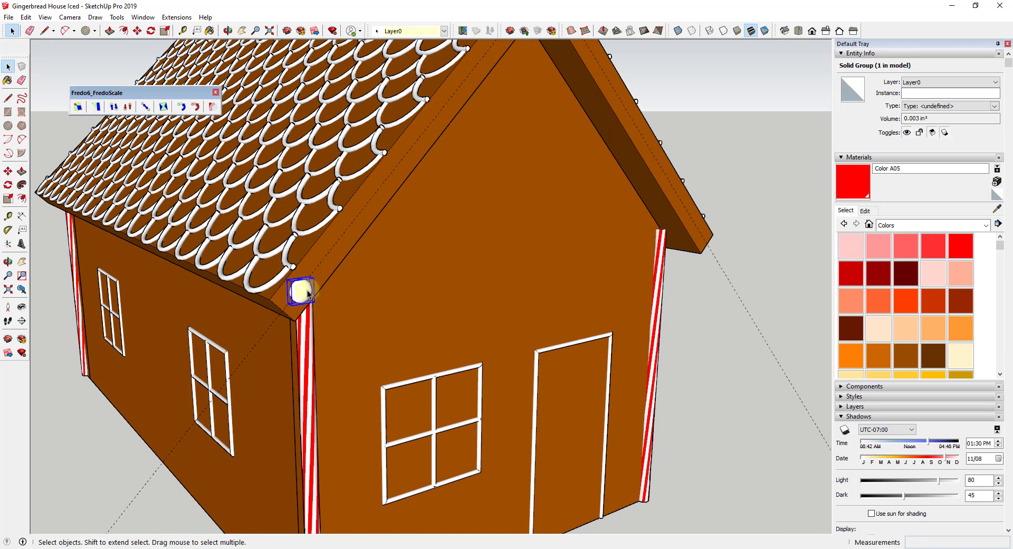
Step: Switch to X-ray so the disc at the eave corner shows through the walls
{"action": "middle_click_drag", "start_coordinate": [289, 301], "coordinate": [260, 283]}
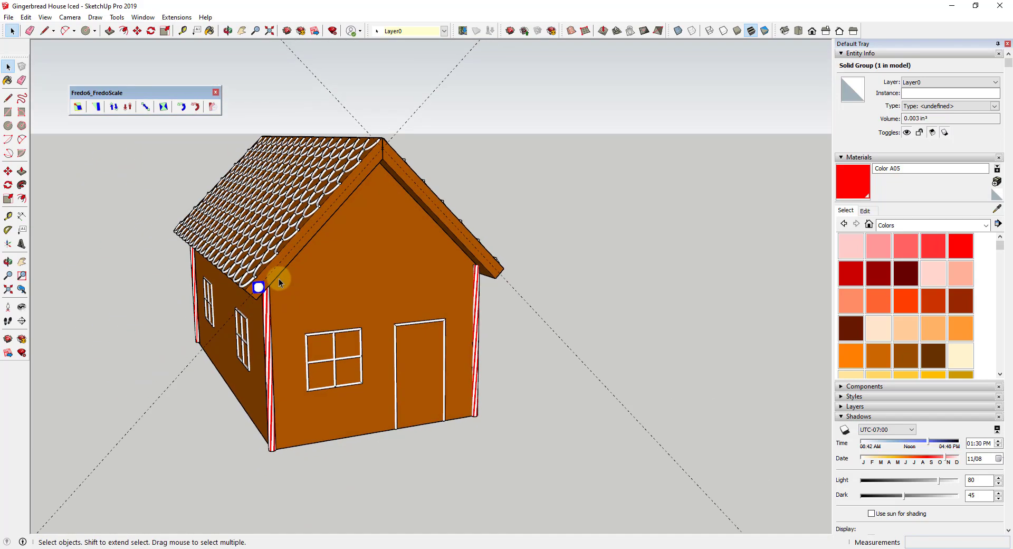
{"action": "scroll", "coordinate": [256, 288], "scroll_direction": "up", "scroll_amount": 2}
{"action": "scroll", "coordinate": [253, 287], "scroll_direction": "up", "scroll_amount": 2}
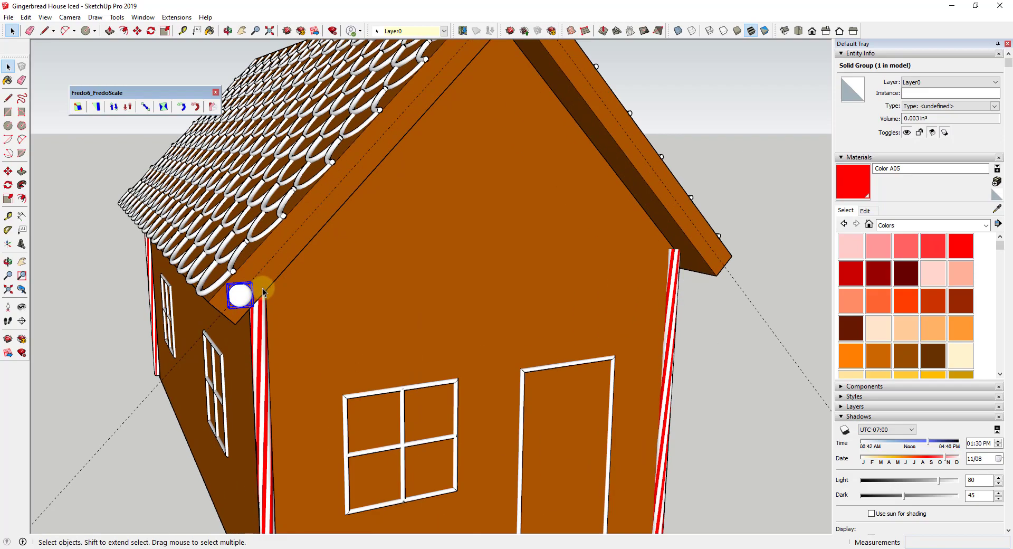
{"action": "scroll", "coordinate": [260, 288], "scroll_direction": "down", "scroll_amount": 2}
{"action": "middle_click_drag", "start_coordinate": [290, 290], "coordinate": [390, 258]}
{"action": "scroll", "coordinate": [436, 182], "scroll_direction": "up", "scroll_amount": 2}
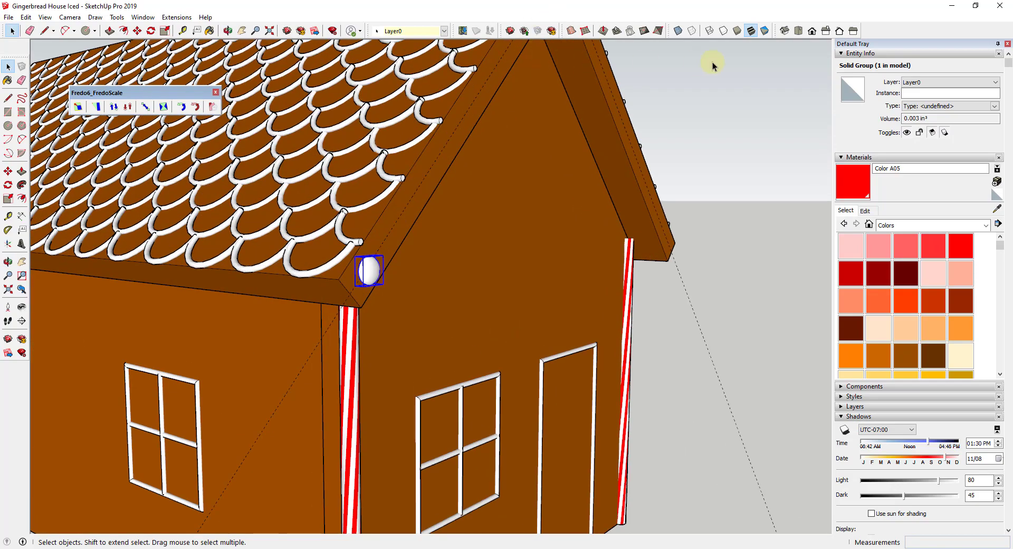
{"action": "left_click", "coordinate": [678, 31]}
Step: Show the hidden dotted edges again around the corner candy dot
{"action": "scroll", "coordinate": [371, 271], "scroll_direction": "up", "scroll_amount": 3}
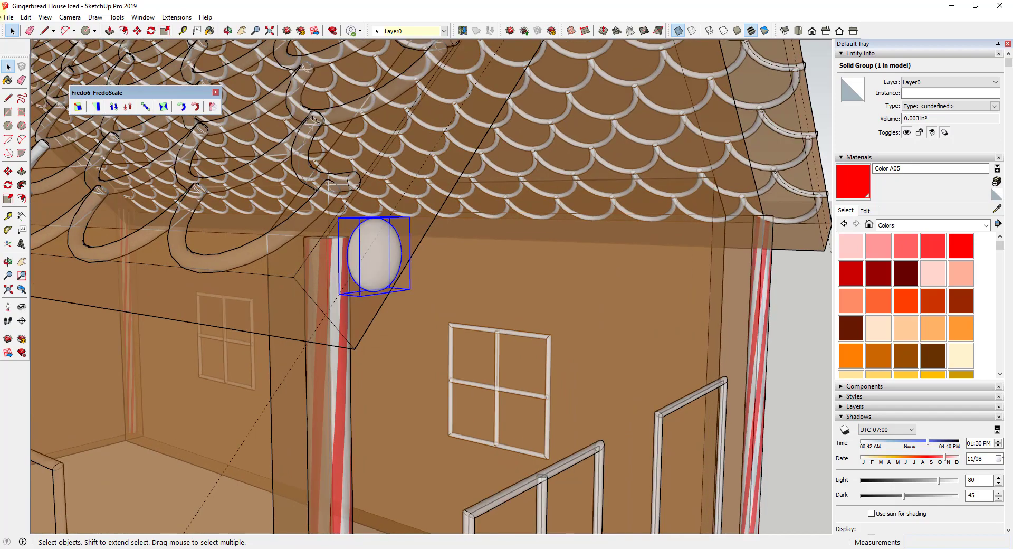
{"action": "left_click", "coordinate": [45, 17]}
{"action": "left_click", "coordinate": [66, 52]}
{"action": "mouse_move", "coordinate": [364, 272]}
{"action": "middle_mouse_down"}
{"action": "mouse_move", "coordinate": [384, 283]}
{"action": "mouse_move", "coordinate": [367, 266]}
{"action": "middle_mouse_up"}
{"action": "scroll", "coordinate": [360, 261], "scroll_direction": "up", "scroll_amount": 2}
{"action": "scroll", "coordinate": [360, 261], "scroll_direction": "up", "scroll_amount": 2}
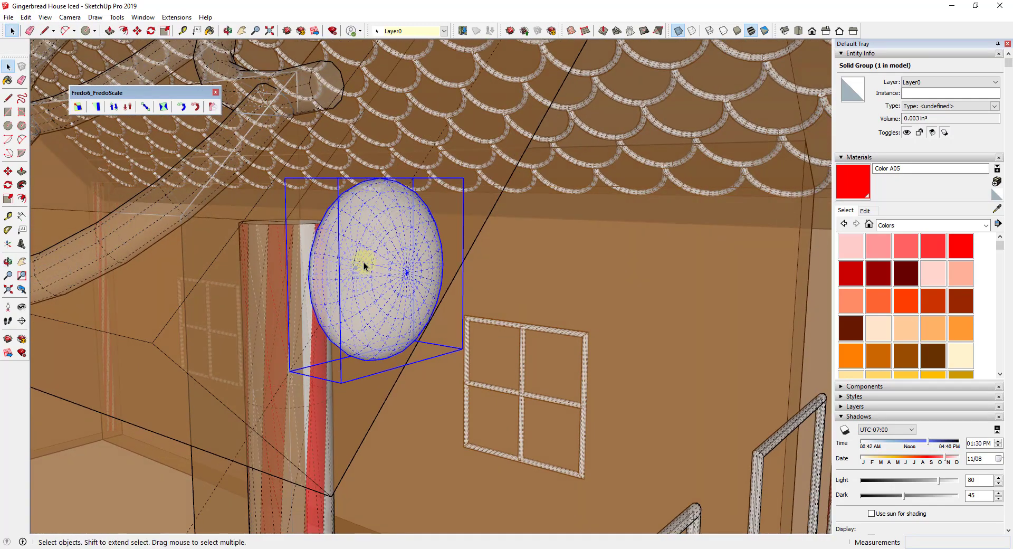
Step: Copy the candy dot from the eave corner up to the roof peak
{"action": "key", "text": "m"}
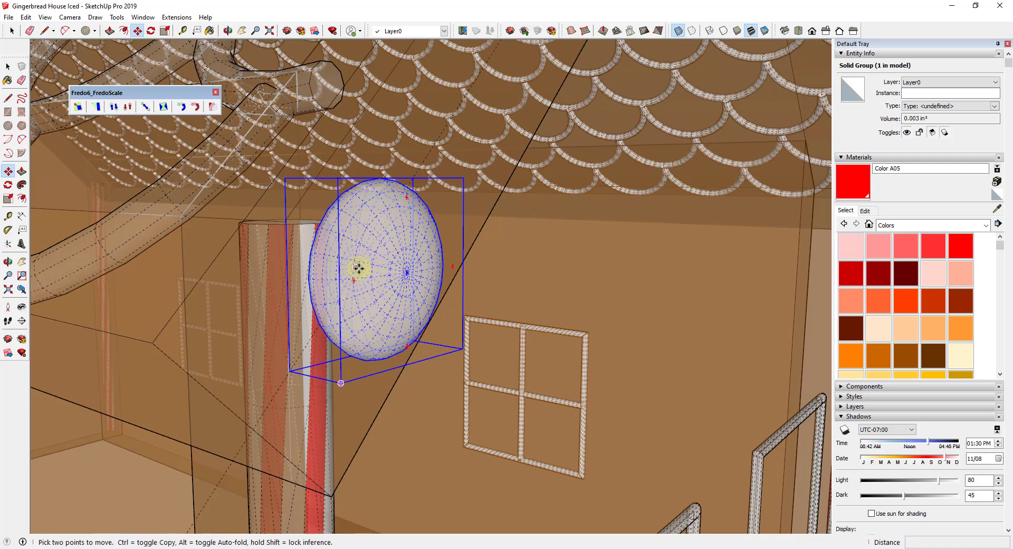
{"action": "scroll", "coordinate": [356, 269], "scroll_direction": "down", "scroll_amount": 8}
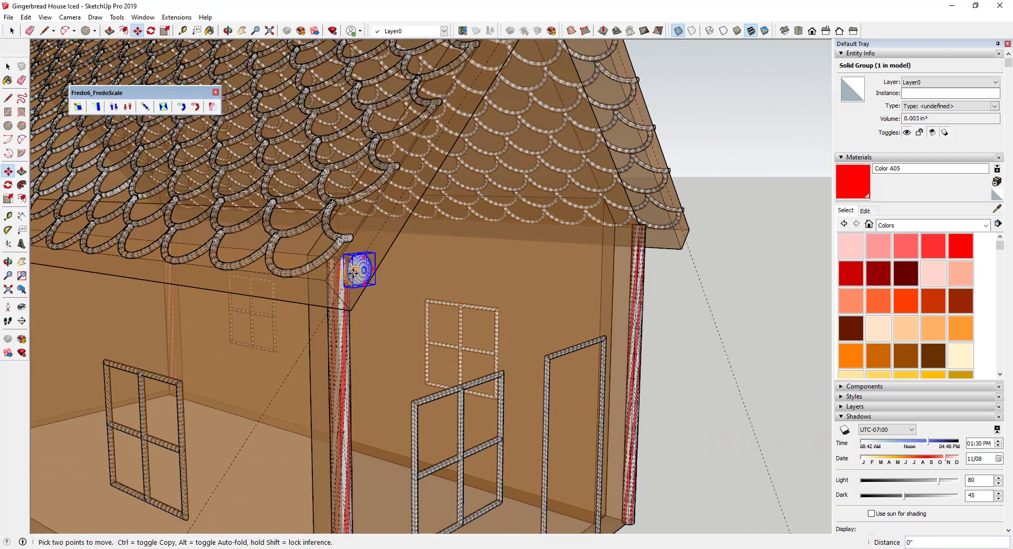
{"action": "left_click", "coordinate": [355, 269]}
{"action": "scroll", "coordinate": [380, 211], "scroll_direction": "down", "scroll_amount": 3}
{"action": "key", "text": "ctrl"}
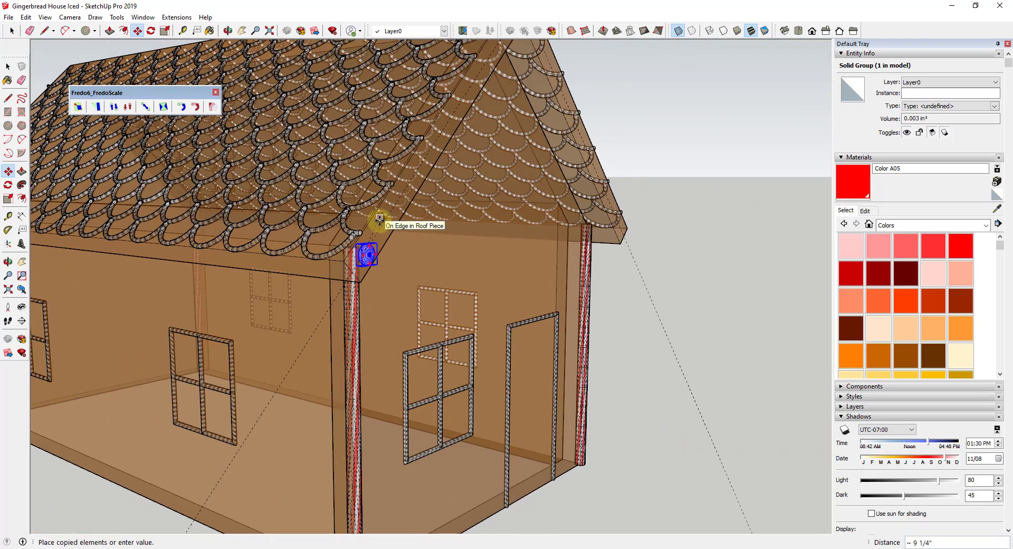
{"action": "scroll", "coordinate": [405, 191], "scroll_direction": "down", "scroll_amount": 5}
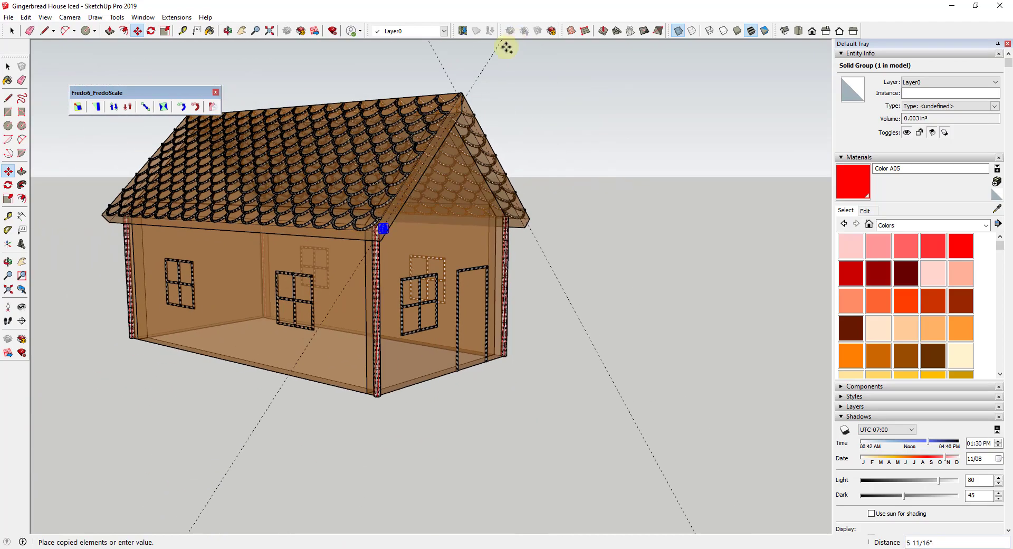
{"action": "scroll", "coordinate": [475, 99], "scroll_direction": "up", "scroll_amount": 8}
{"action": "scroll", "coordinate": [446, 111], "scroll_direction": "up", "scroll_amount": 3}
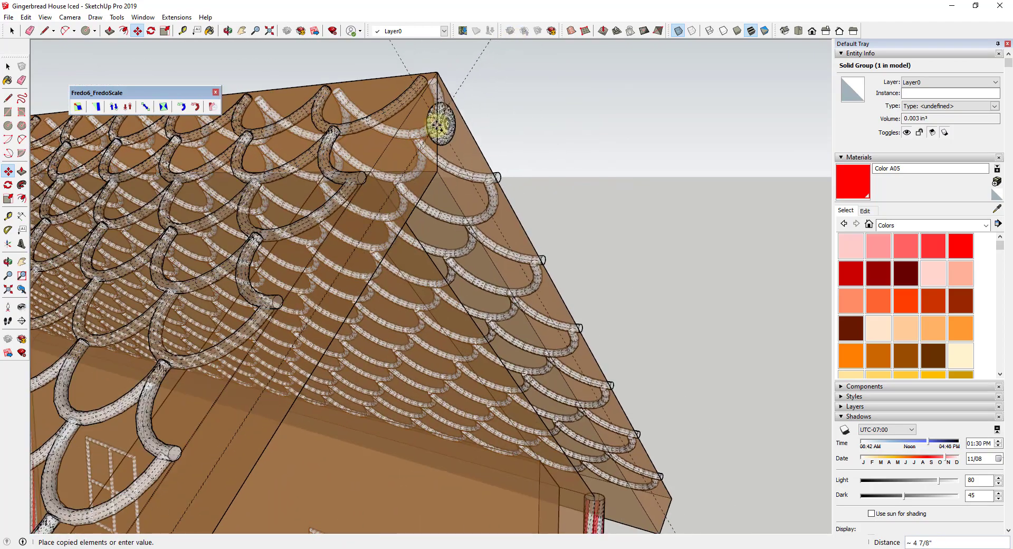
{"action": "scroll", "coordinate": [438, 122], "scroll_direction": "up", "scroll_amount": 5}
{"action": "scroll", "coordinate": [435, 122], "scroll_direction": "up", "scroll_amount": 2}
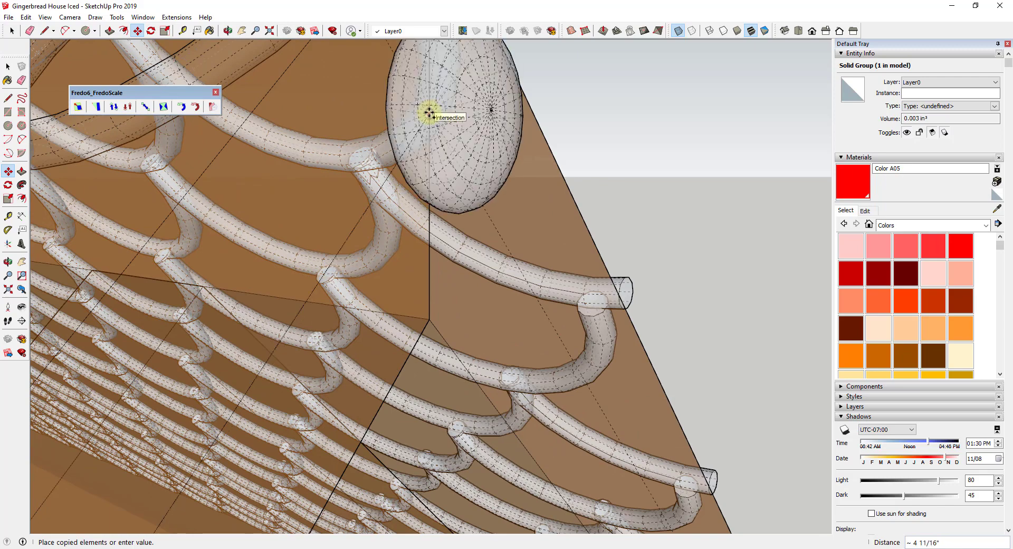
{"action": "left_click", "coordinate": [429, 112]}
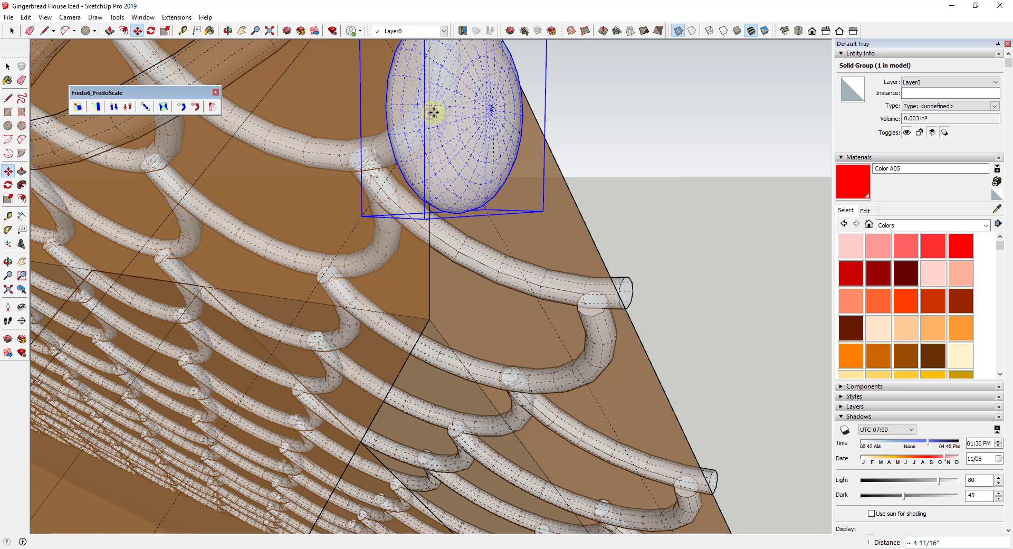
{"action": "scroll", "coordinate": [438, 113], "scroll_direction": "down", "scroll_amount": 8}
{"action": "scroll", "coordinate": [451, 119], "scroll_direction": "down", "scroll_amount": 2}
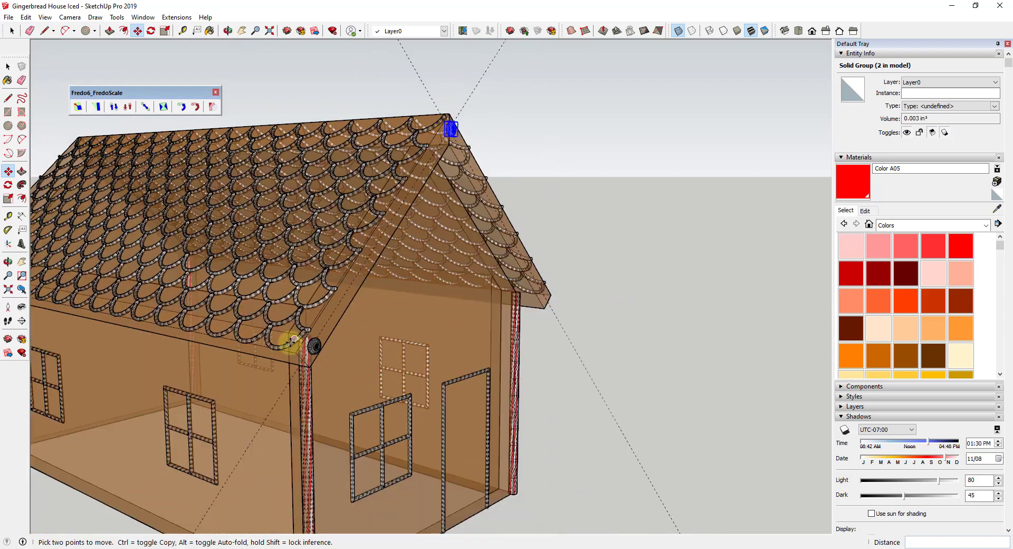
Step: Turn off hidden edges and X-ray, then array ten evenly spaced dots with /10
{"action": "left_click", "coordinate": [69, 17]}
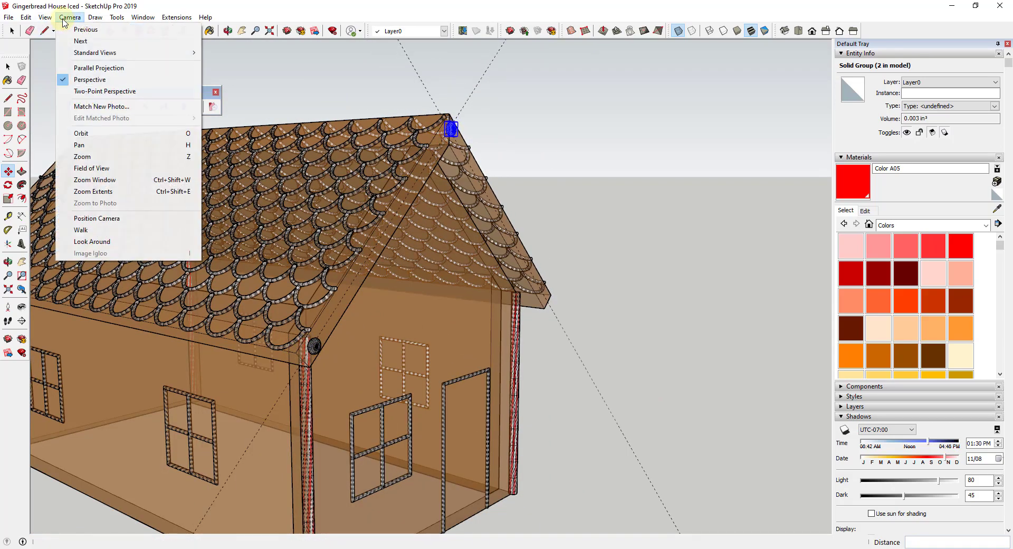
{"action": "left_click", "coordinate": [64, 56]}
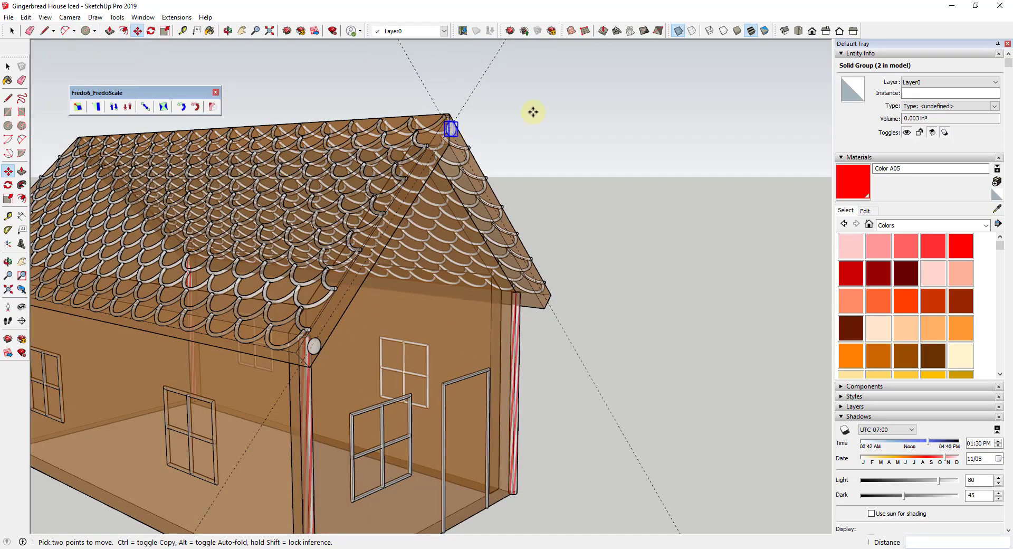
{"action": "left_click", "coordinate": [678, 30]}
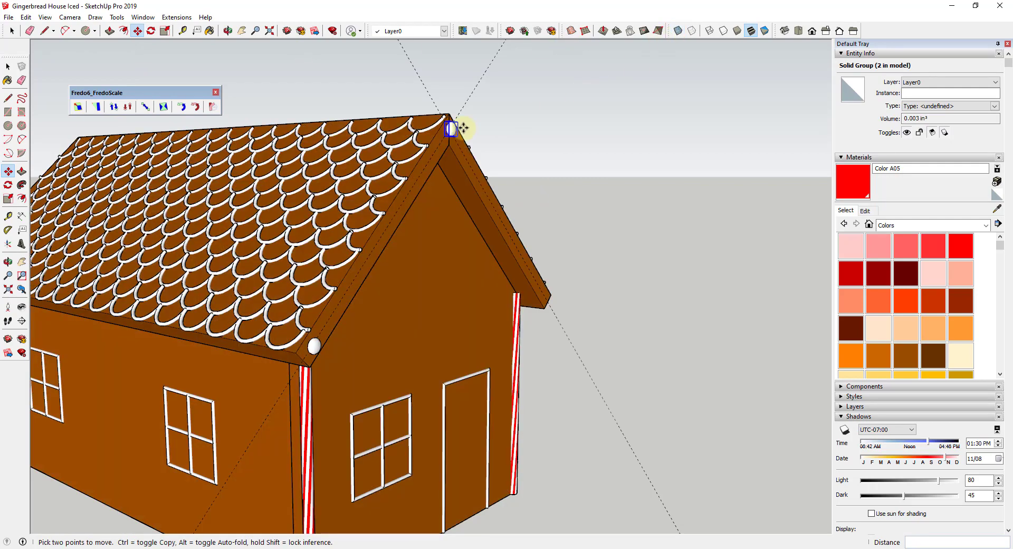
{"action": "middle_click_drag", "start_coordinate": [524, 167], "coordinate": [437, 176]}
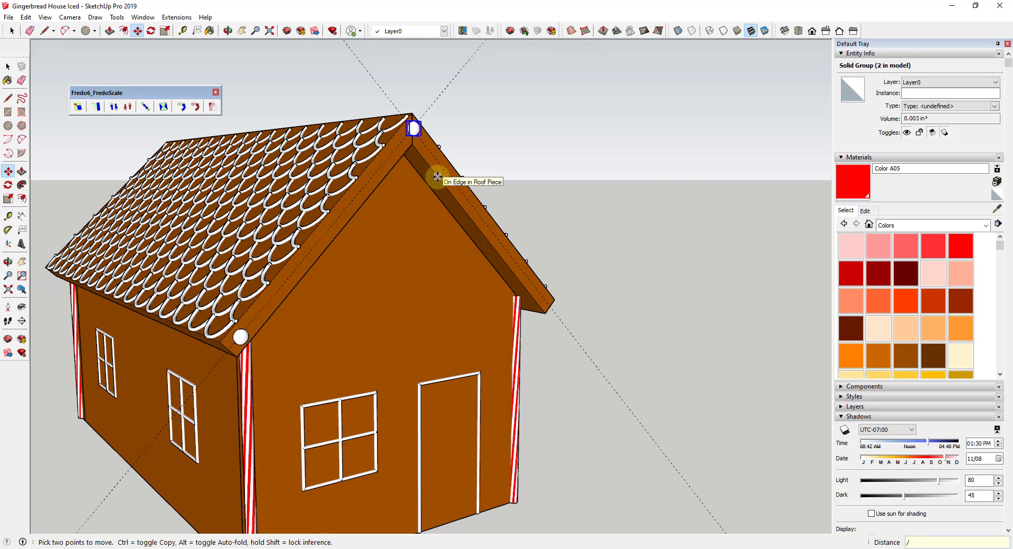
{"action": "key", "text": "Return"}
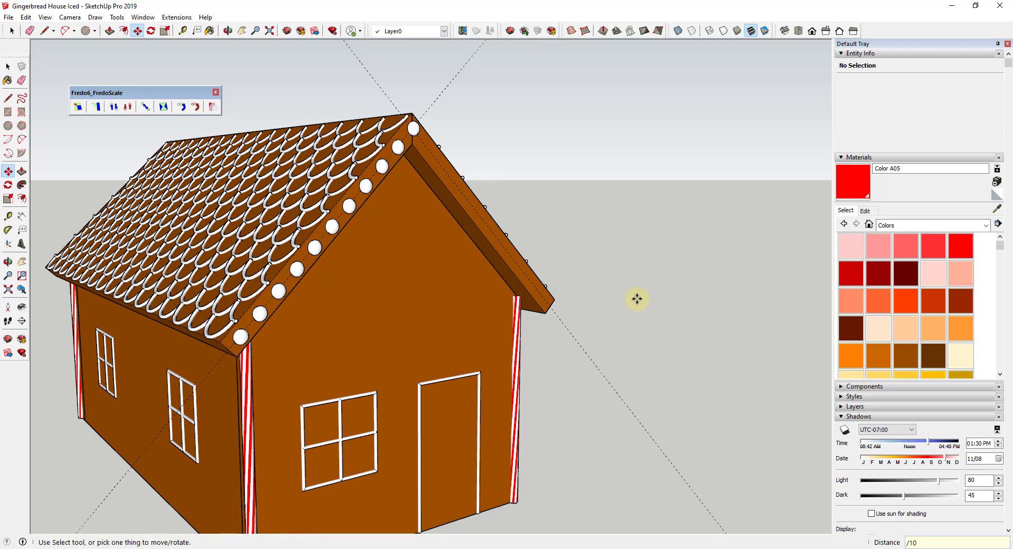
Step: Reposition the bottom candy dot on the gable edge
{"action": "left_click", "coordinate": [241, 337]}
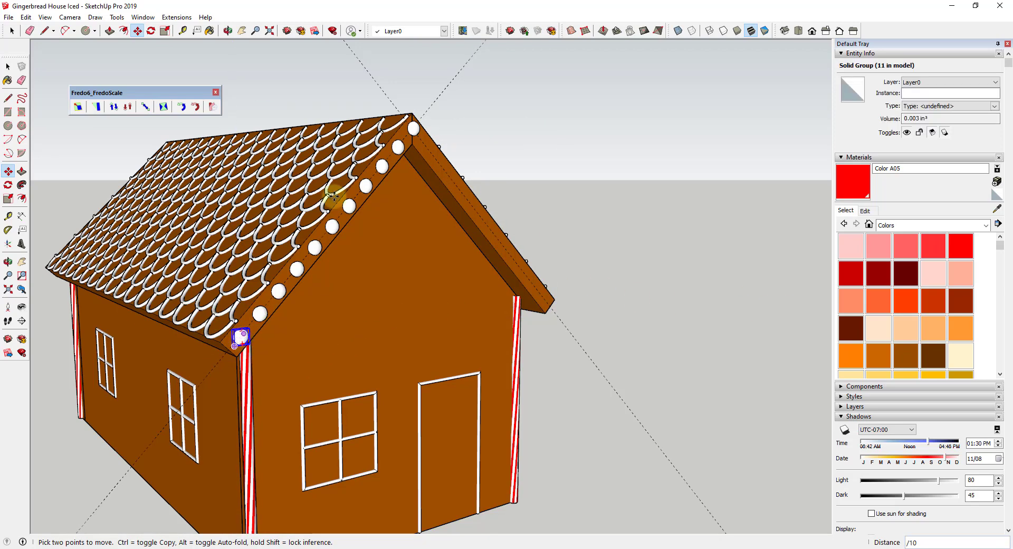
{"action": "left_click", "coordinate": [413, 128]}
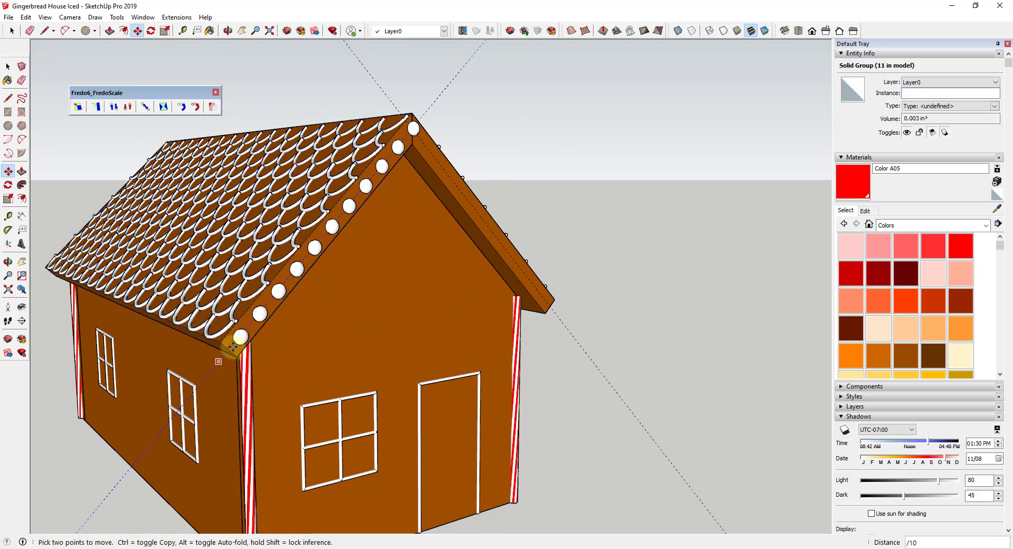
{"action": "middle_click_drag", "start_coordinate": [441, 167], "coordinate": [413, 314]}
Step: Hide the candy dot crowding the roof peak, then clear the selection
{"action": "key", "text": "space"}
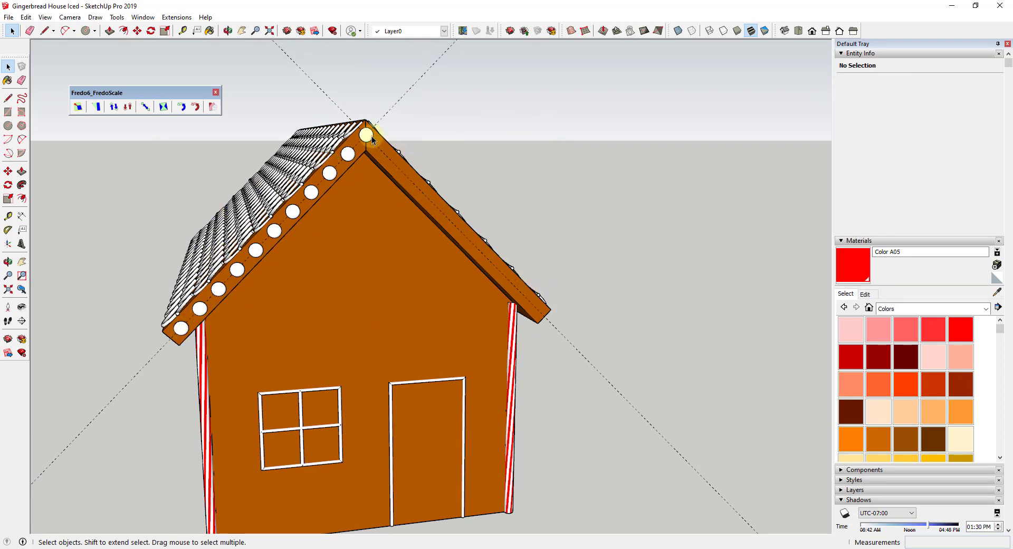
{"action": "left_click", "coordinate": [350, 156]}
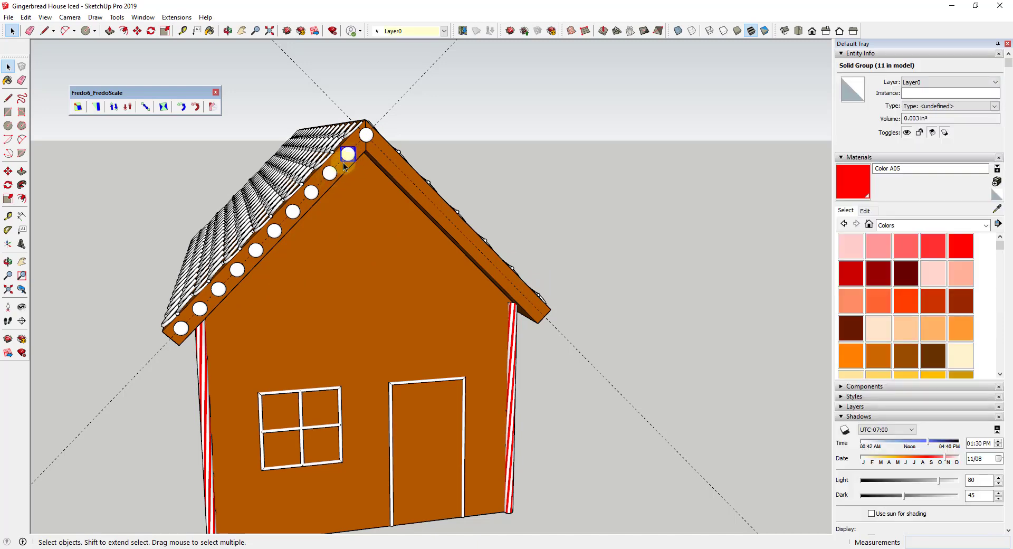
{"action": "scroll", "coordinate": [369, 137], "scroll_direction": "up", "scroll_amount": 3}
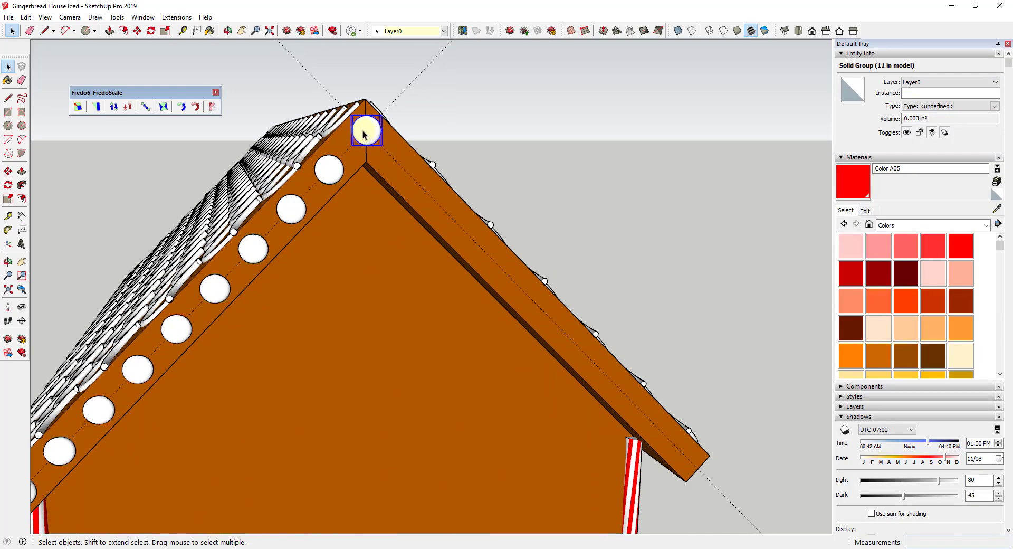
{"action": "right_click", "coordinate": [372, 131]}
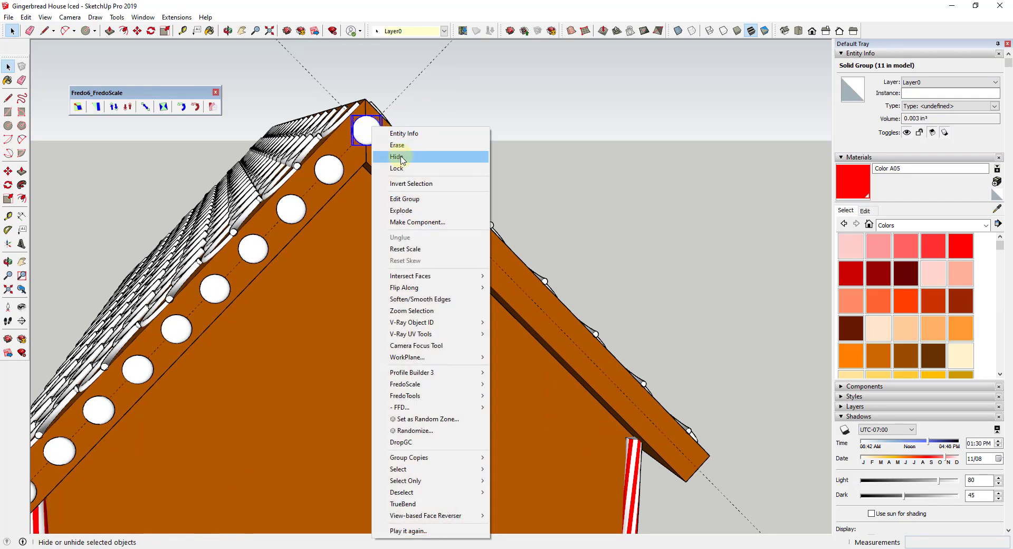
{"action": "left_click", "coordinate": [391, 154]}
{"action": "scroll", "coordinate": [342, 162], "scroll_direction": "down", "scroll_amount": 2}
{"action": "left_click", "coordinate": [321, 181], "text": "shift"}
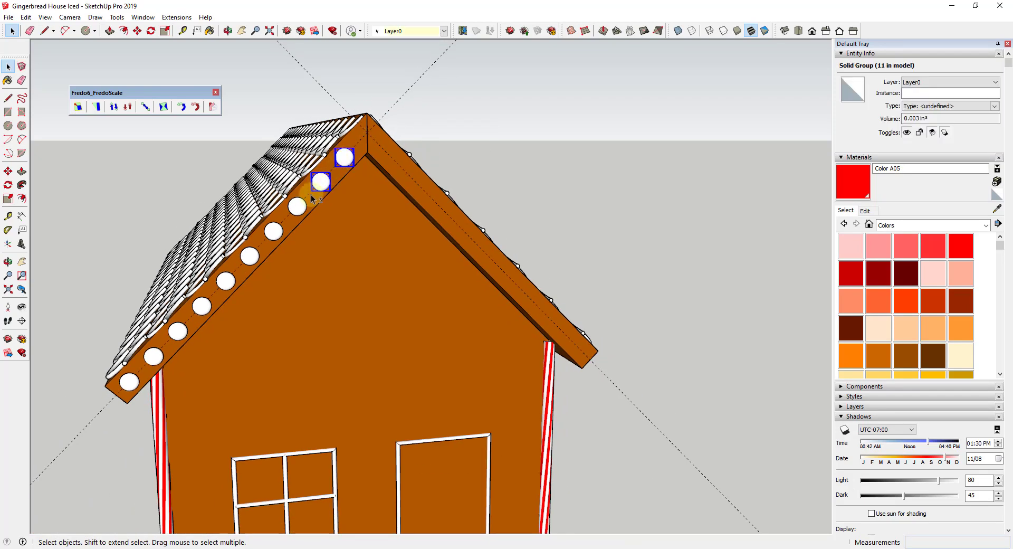
{"action": "left_click", "coordinate": [548, 217]}
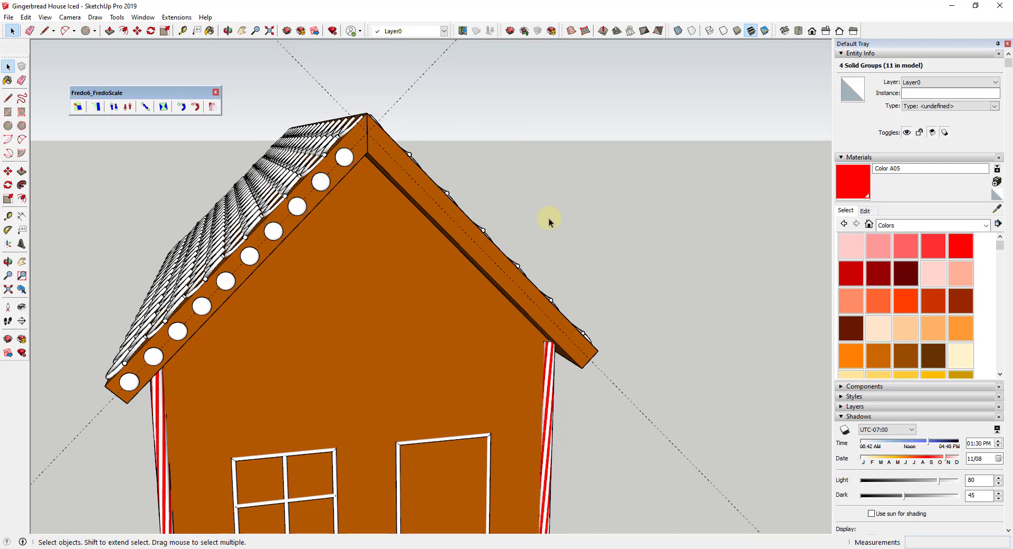
{"action": "middle_click_drag", "start_coordinate": [548, 217], "coordinate": [486, 245]}
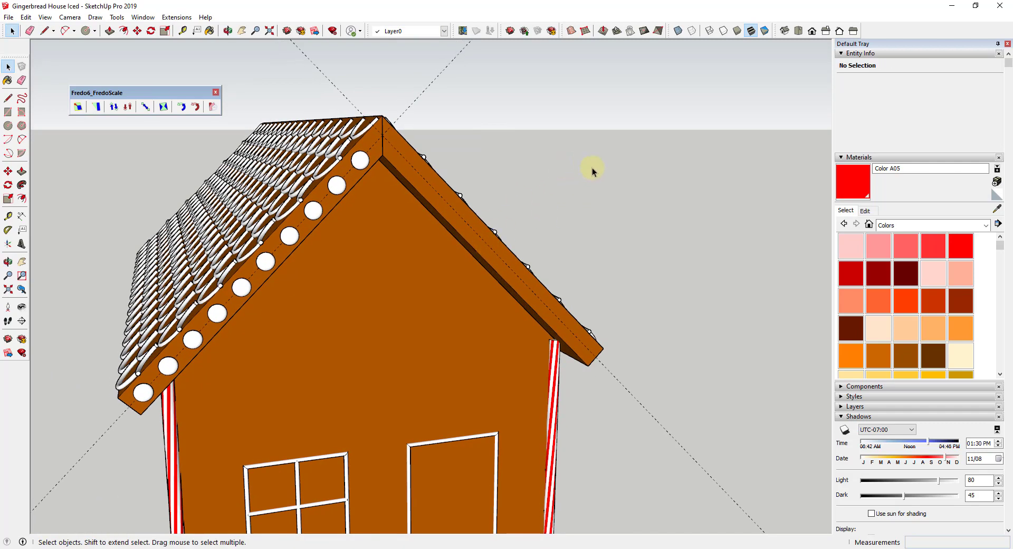
Step: Paint every third candy dot red with Color A05
{"action": "left_click", "coordinate": [852, 182]}
{"action": "middle_click_drag", "start_coordinate": [769, 192], "coordinate": [372, 338]}
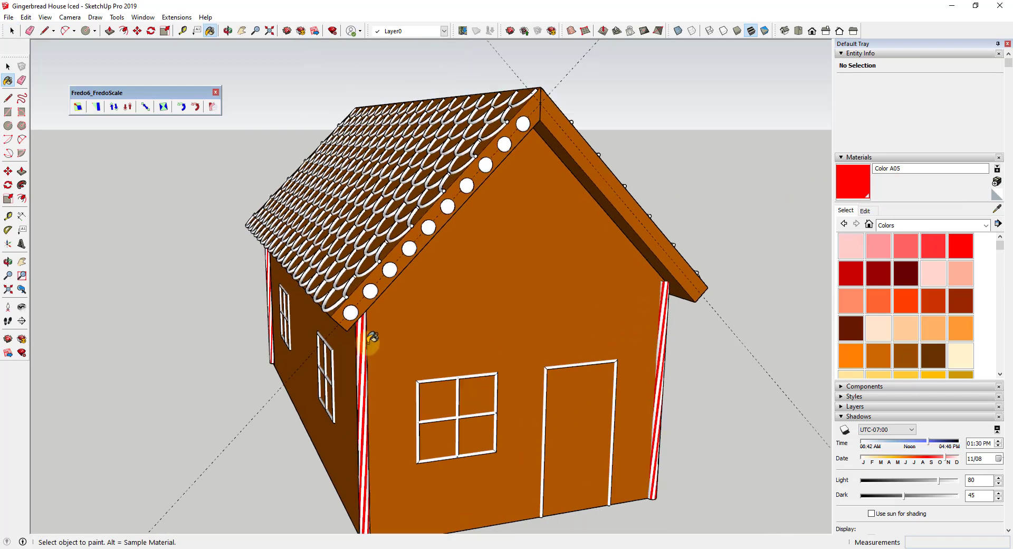
{"action": "left_click", "coordinate": [351, 312]}
{"action": "left_click", "coordinate": [409, 248]}
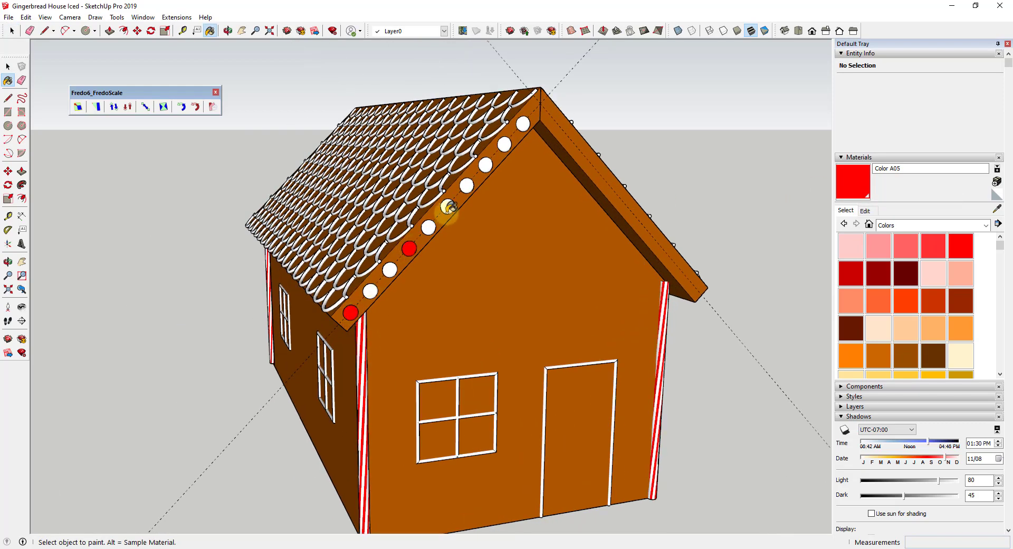
{"action": "left_click", "coordinate": [468, 184]}
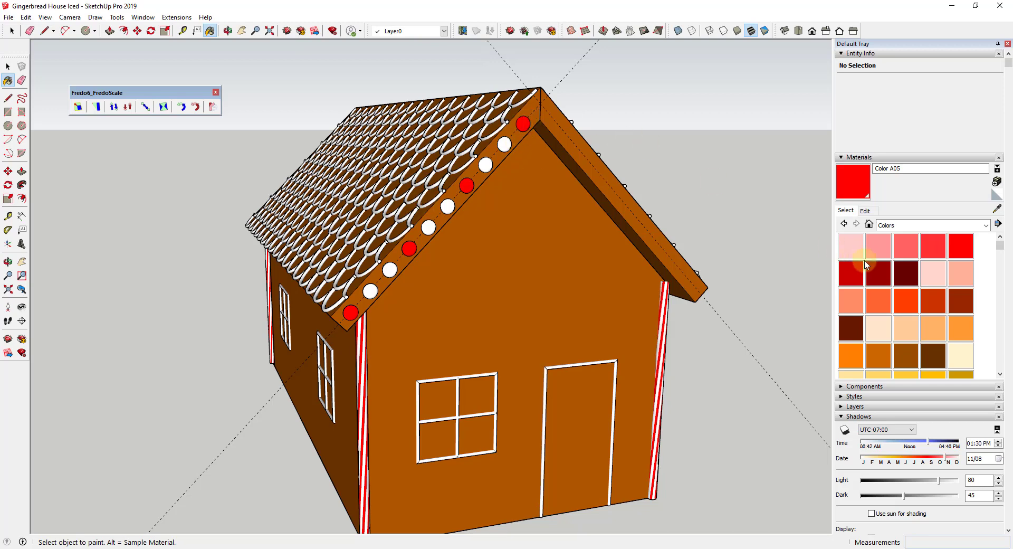
{"action": "scroll", "coordinate": [915, 339], "scroll_direction": "down", "scroll_amount": 3}
Step: Paint the next candy dots yellow with Color E05
{"action": "left_click", "coordinate": [879, 311]}
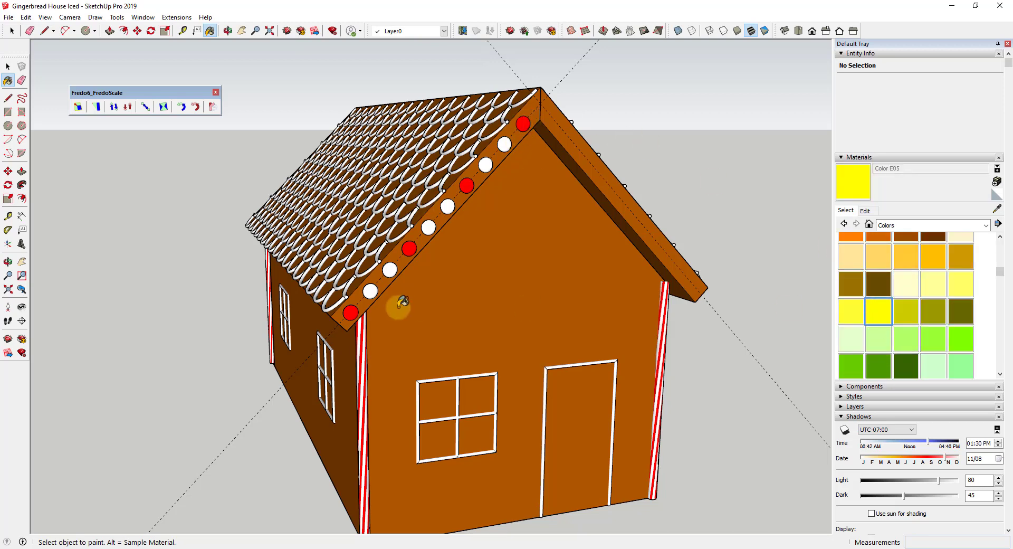
{"action": "left_click", "coordinate": [371, 290]}
{"action": "left_click", "coordinate": [429, 227]}
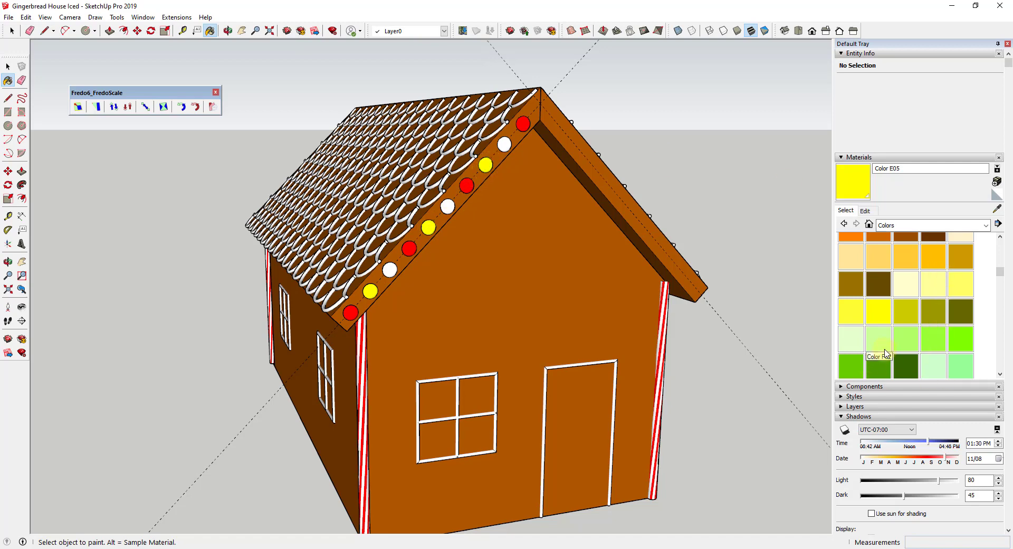
{"action": "scroll", "coordinate": [892, 348], "scroll_direction": "down", "scroll_amount": 2}
Step: Paint the remaining candy dots green with Color G07
{"action": "left_click", "coordinate": [959, 333]}
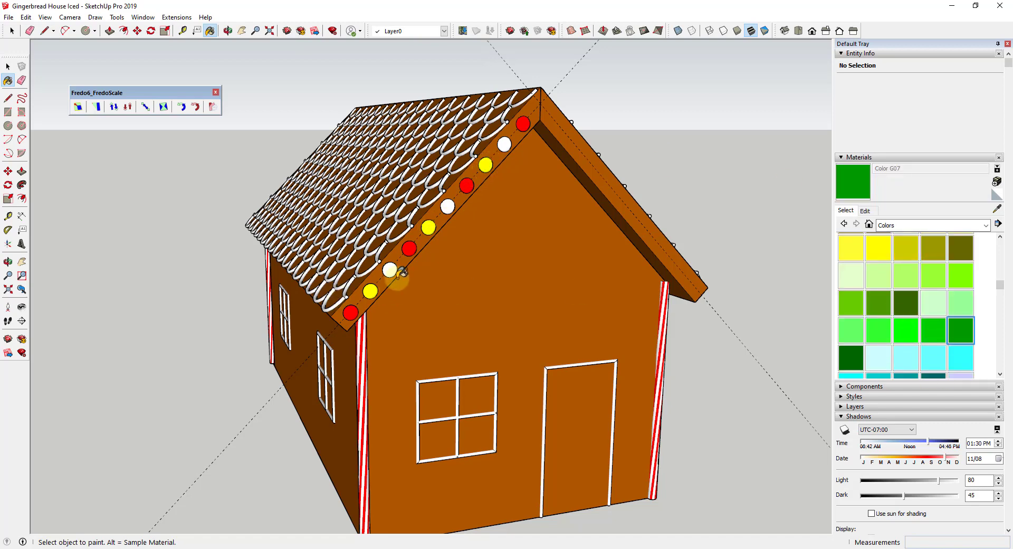
{"action": "left_click", "coordinate": [389, 269]}
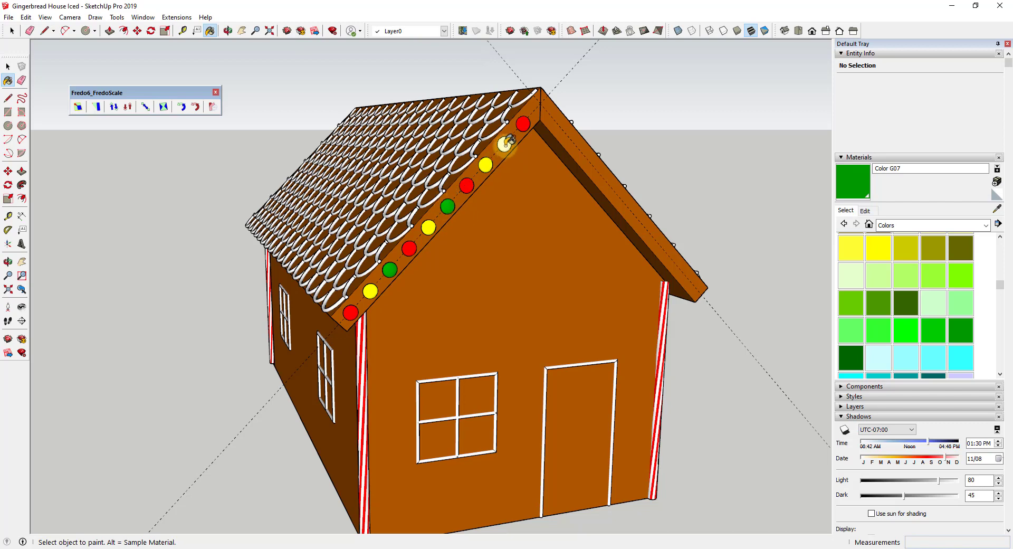
{"action": "left_click", "coordinate": [507, 142]}
{"action": "mouse_move", "coordinate": [584, 115]}
{"action": "middle_mouse_down"}
{"action": "mouse_move", "coordinate": [558, 154]}
{"action": "mouse_move", "coordinate": [533, 145]}
{"action": "middle_mouse_up"}
Step: Select all ten colored candy dots along the left roof edge
{"action": "key", "text": "space"}
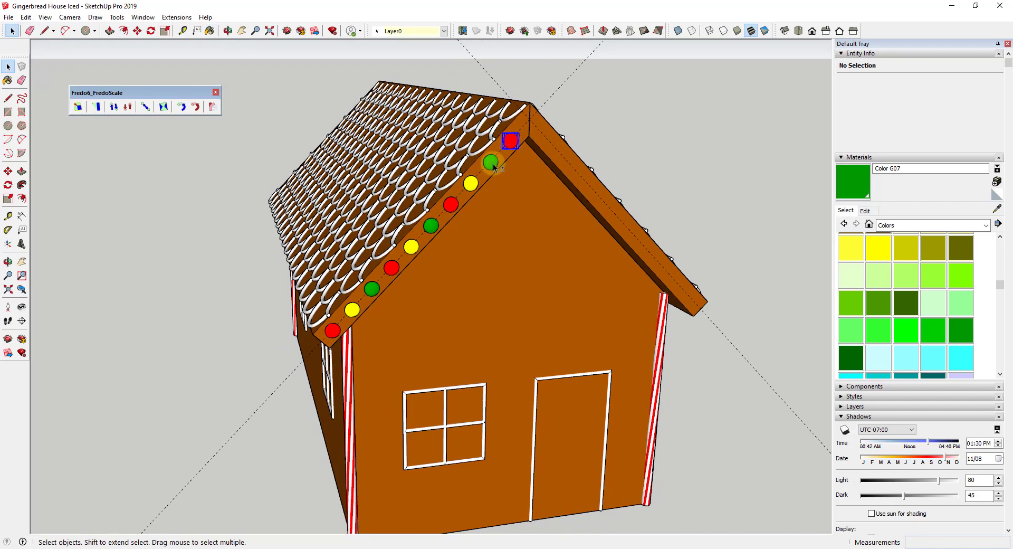
{"action": "left_click", "coordinate": [490, 162], "text": "shift"}
{"action": "left_click", "coordinate": [471, 183], "text": "shift"}
{"action": "left_click", "coordinate": [451, 205], "text": "shift"}
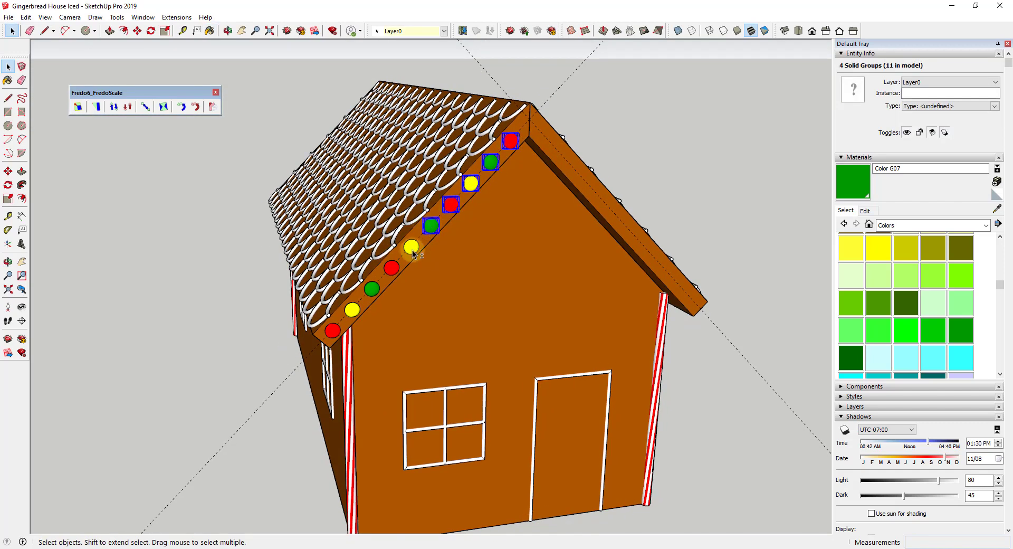
{"action": "left_click", "coordinate": [391, 268], "text": "shift"}
{"action": "left_click", "coordinate": [372, 289], "text": "shift"}
{"action": "left_click", "coordinate": [352, 309], "text": "shift"}
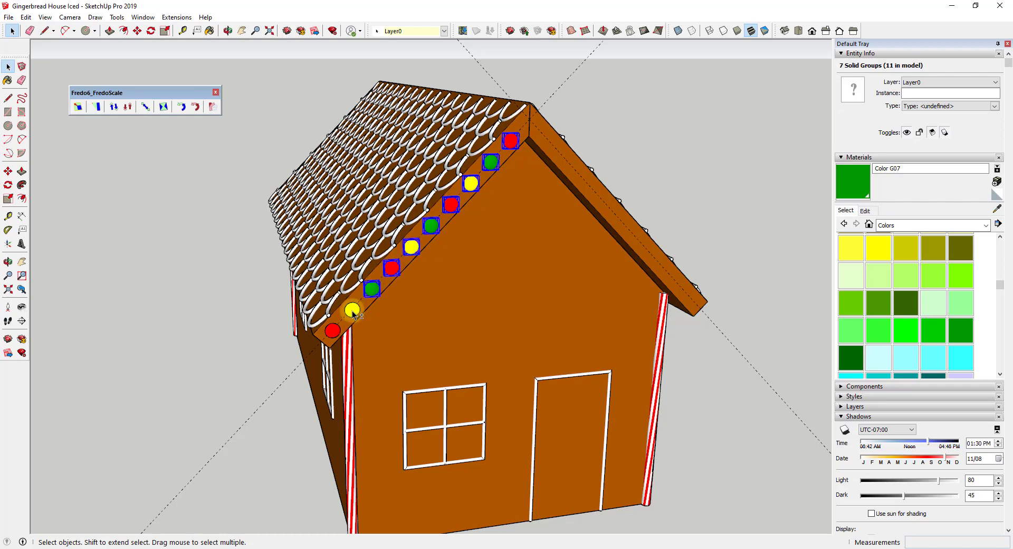
{"action": "left_click", "coordinate": [451, 181], "text": "shift"}
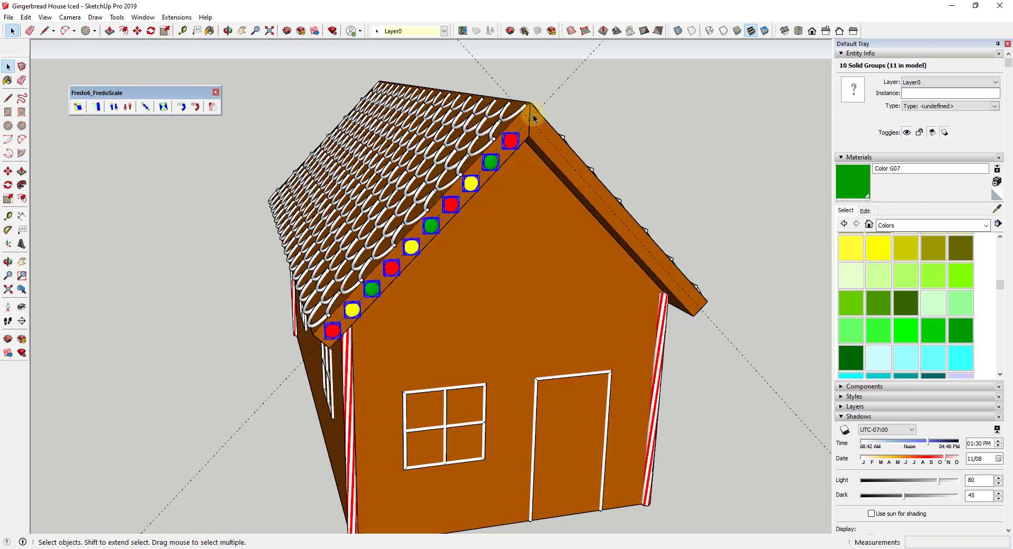
{"action": "left_click", "coordinate": [341, 309], "text": "shift"}
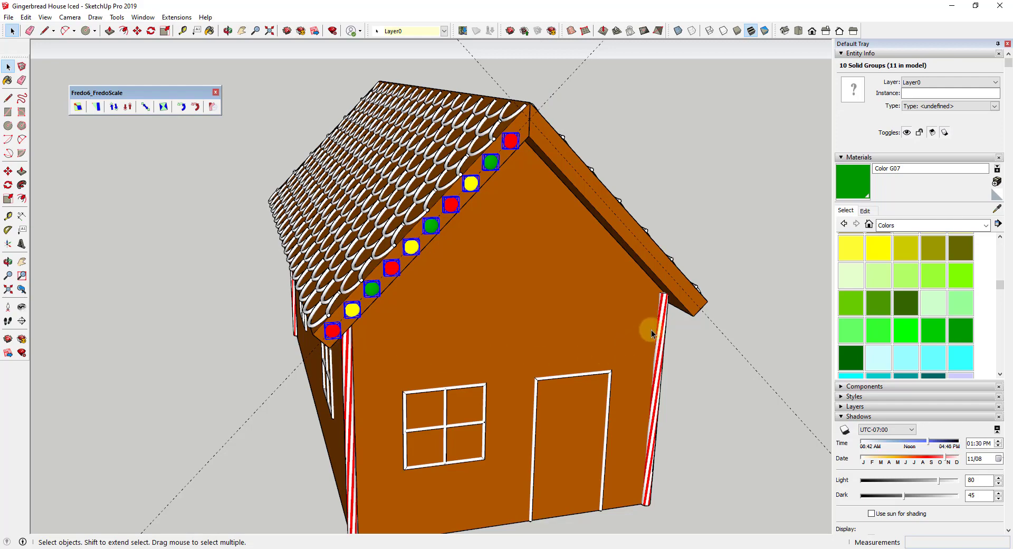
Step: Rotate-copy the colored dots about the roof peak onto the right roof edge
{"action": "left_click", "coordinate": [150, 30]}
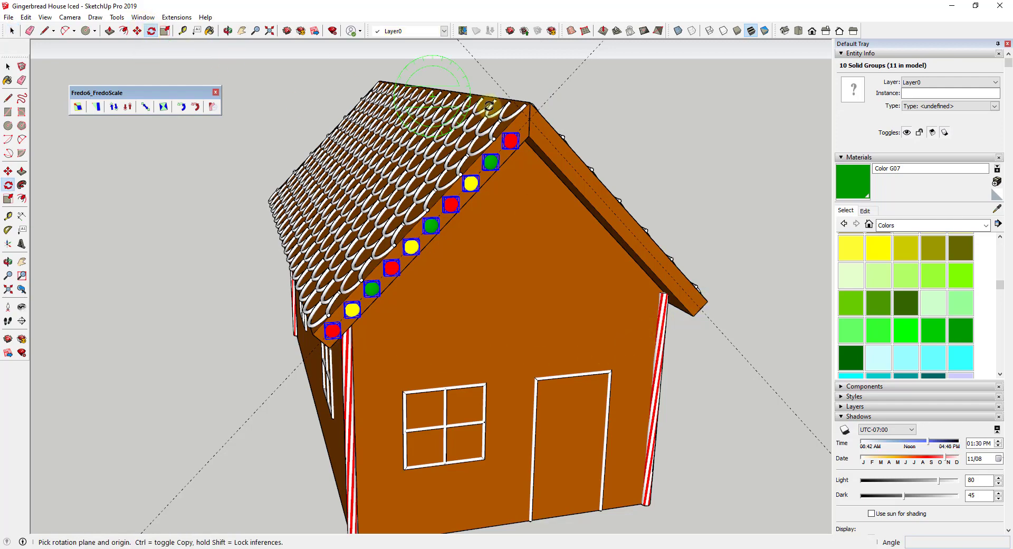
{"action": "scroll", "coordinate": [543, 113], "scroll_direction": "up", "scroll_amount": 5}
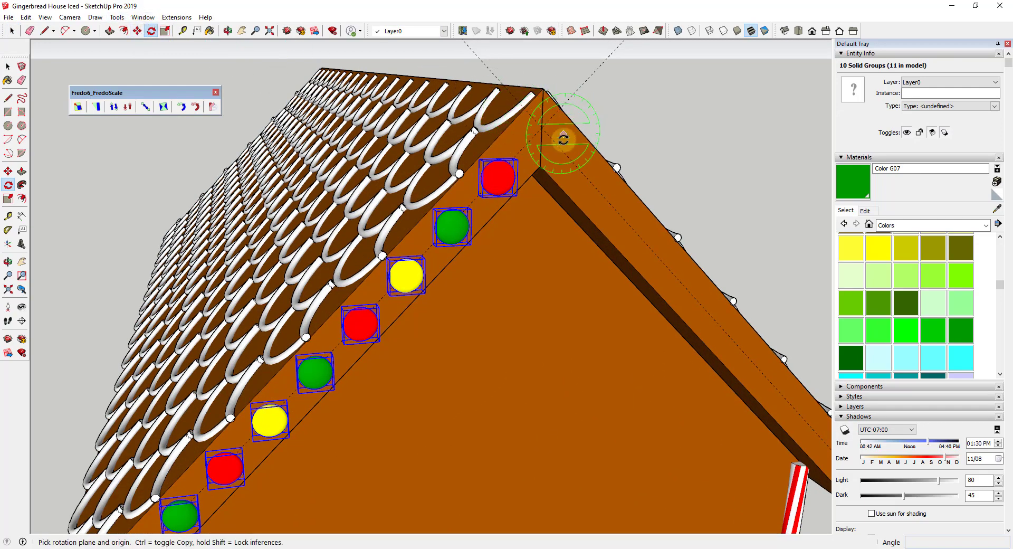
{"action": "scroll", "coordinate": [541, 125], "scroll_direction": "down", "scroll_amount": 4}
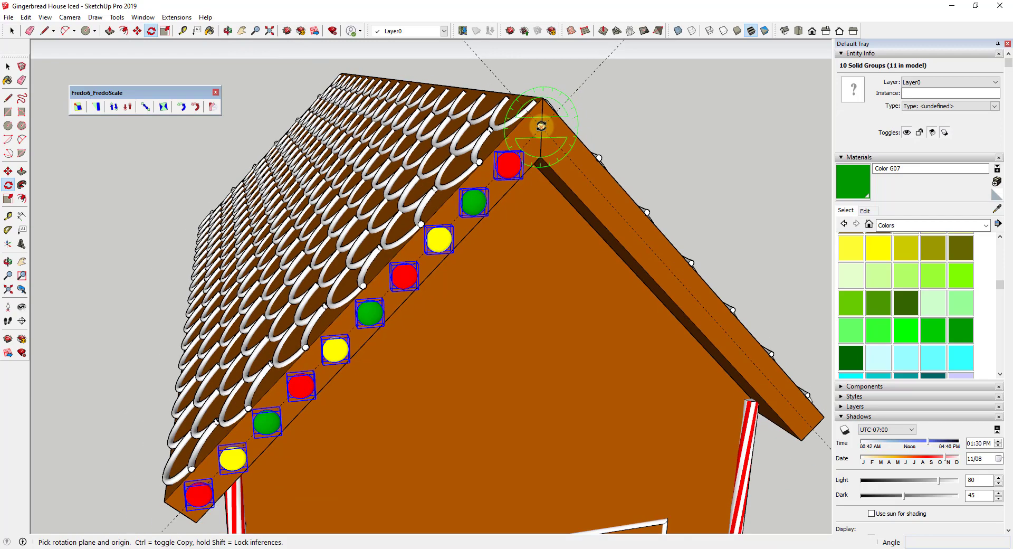
{"action": "left_click", "coordinate": [541, 125]}
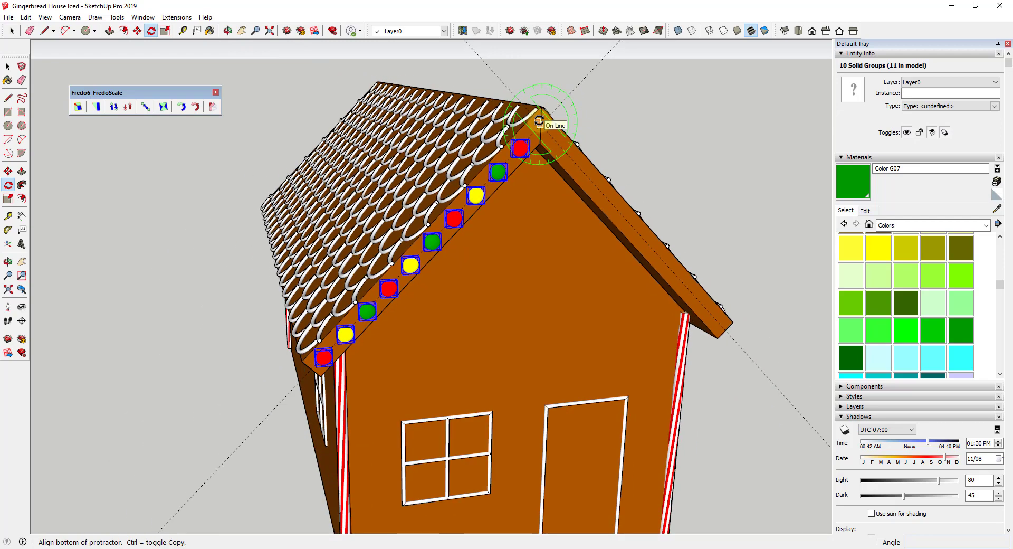
{"action": "left_click", "coordinate": [250, 432]}
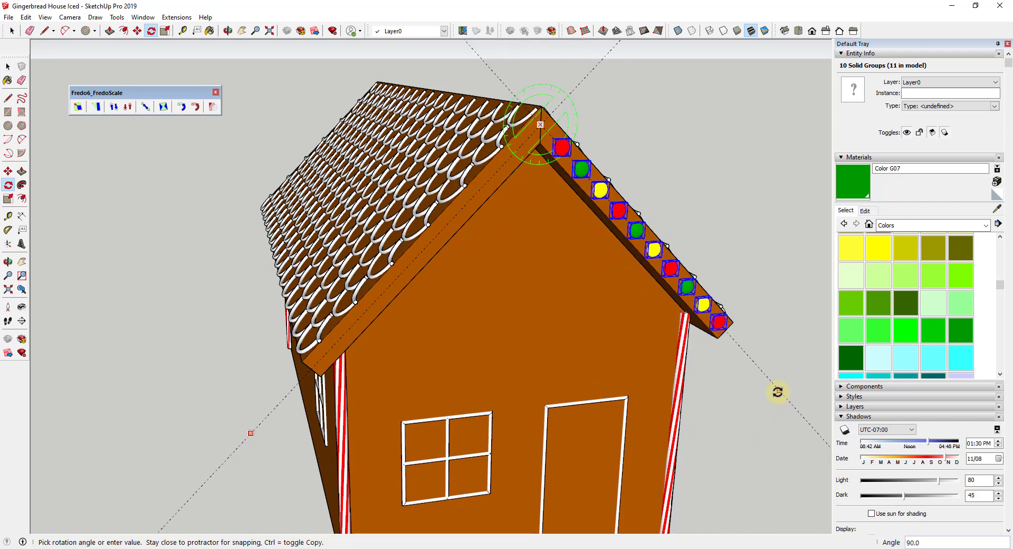
{"action": "key", "text": "ctrl"}
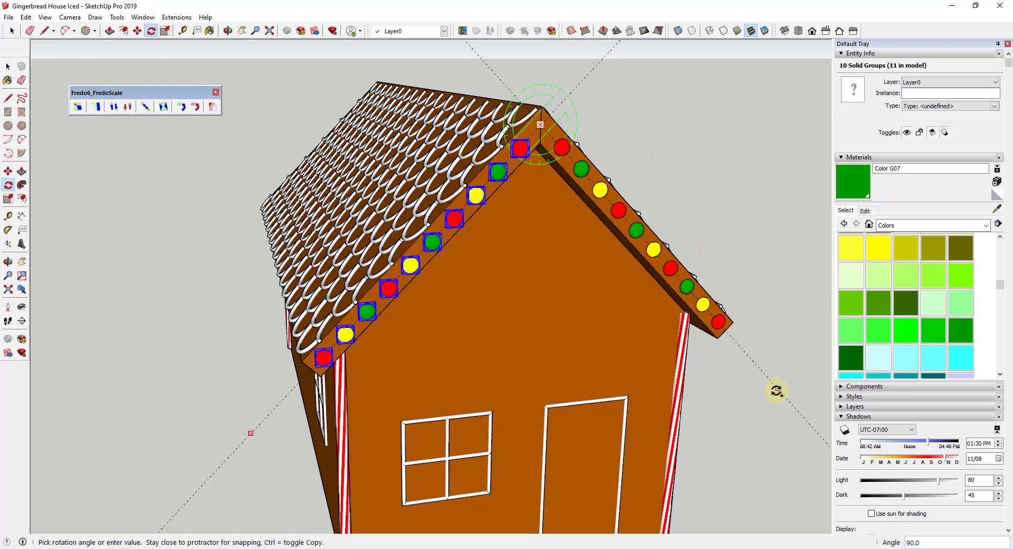
{"action": "left_click", "coordinate": [777, 391]}
{"action": "scroll", "coordinate": [780, 364], "scroll_direction": "up", "scroll_amount": 3}
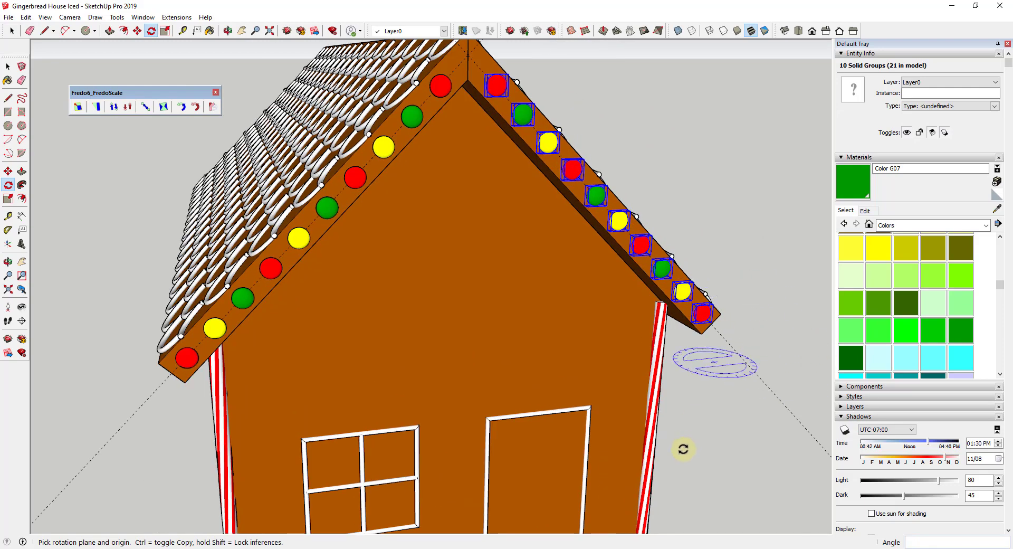
{"action": "middle_click_drag", "start_coordinate": [683, 449], "coordinate": [685, 204]}
{"action": "left_click", "coordinate": [26, 17]}
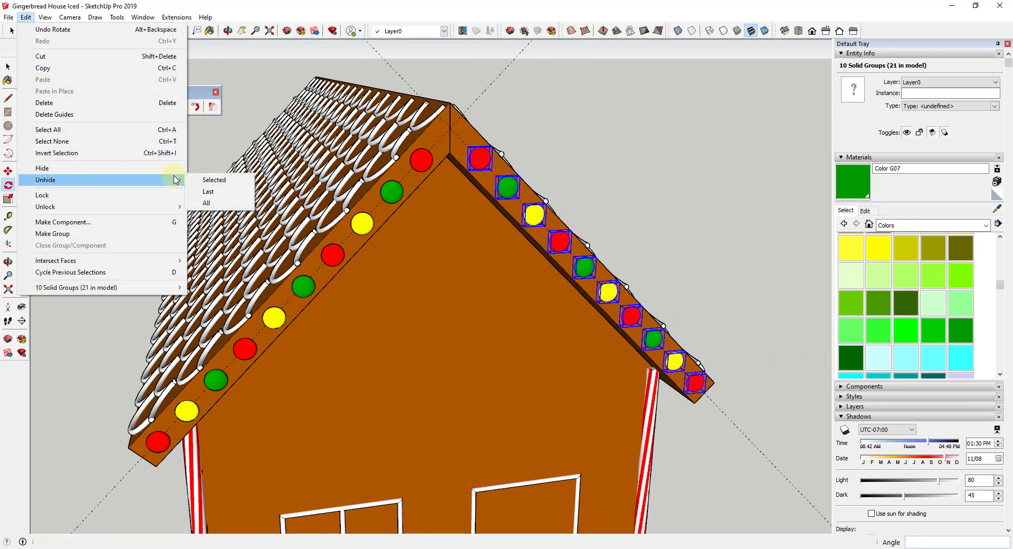
Step: Unhide all hidden parts of the gingerbread house
{"action": "left_click", "coordinate": [206, 202]}
{"action": "scroll", "coordinate": [359, 175], "scroll_direction": "down", "scroll_amount": 3}
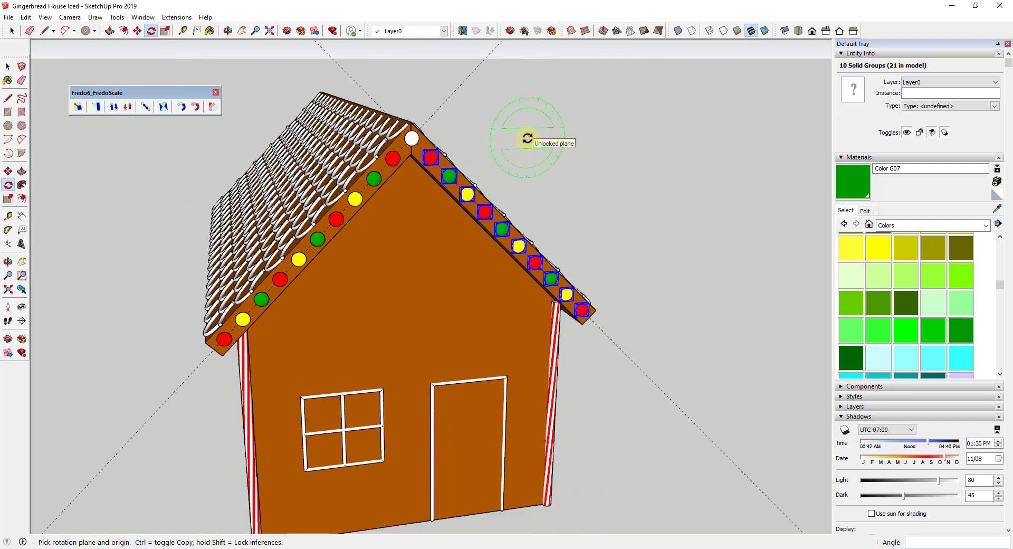
{"action": "middle_click_drag", "start_coordinate": [527, 138], "coordinate": [450, 109]}
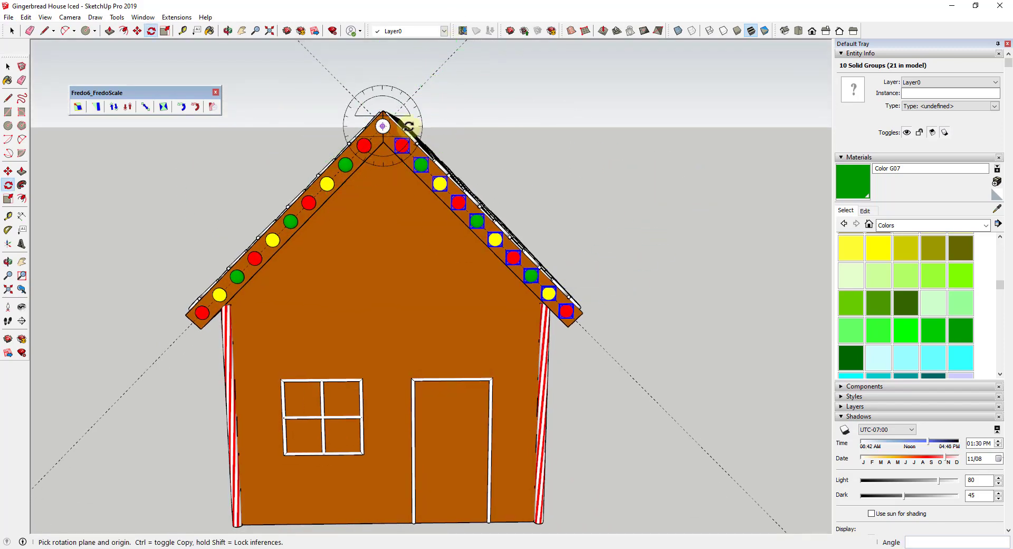
{"action": "middle_click_drag", "start_coordinate": [415, 177], "coordinate": [380, 204]}
{"action": "scroll", "coordinate": [933, 326], "scroll_direction": "down", "scroll_amount": 2}
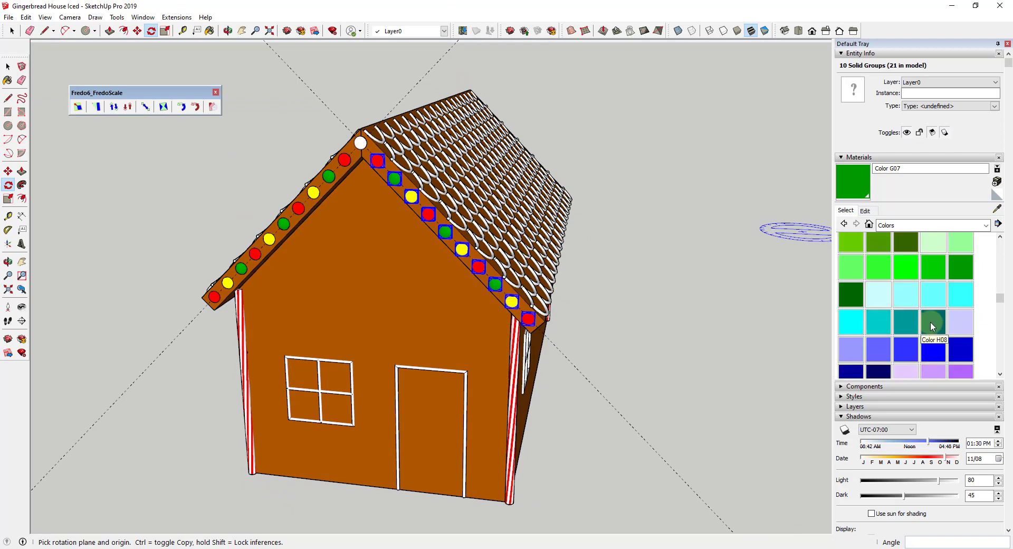
Step: Paint the white candy at the gable peak blue with Color I05
{"action": "left_click", "coordinate": [934, 348]}
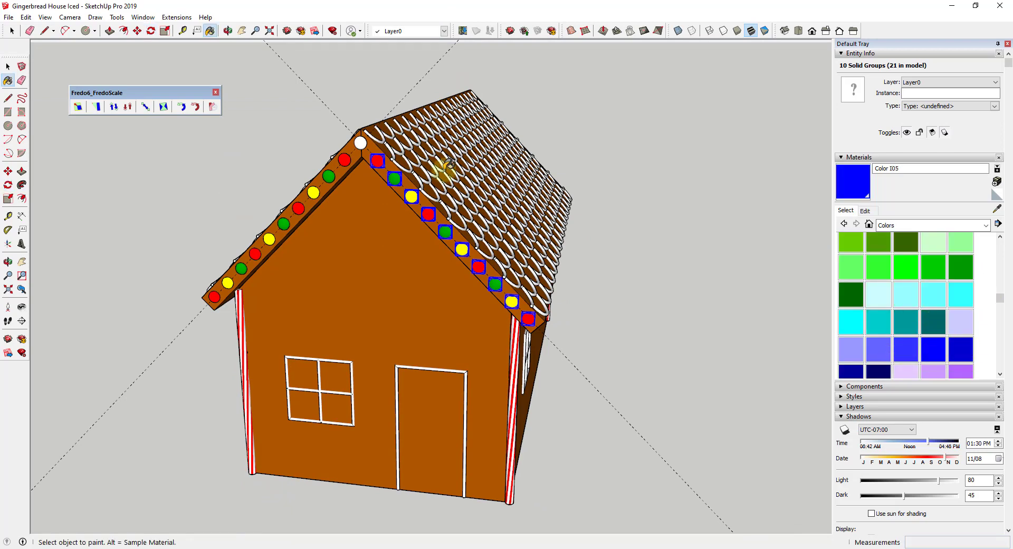
{"action": "left_click", "coordinate": [361, 143]}
{"action": "key", "text": "e"}
{"action": "middle_click_drag", "start_coordinate": [572, 247], "coordinate": [641, 257]}
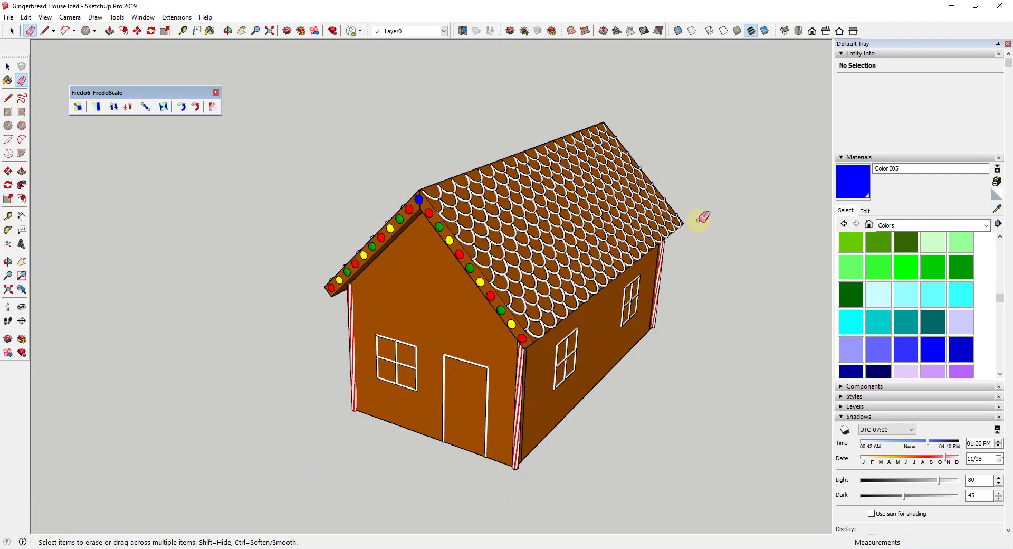
{"action": "middle_click_drag", "start_coordinate": [704, 217], "coordinate": [355, 156]}
Step: Window-select the candy lights along the gable edge and bring up their context menu
{"action": "key", "text": "space"}
{"action": "left_click_drag", "start_coordinate": [335, 142], "coordinate": [394, 363]}
{"action": "middle_click_drag", "start_coordinate": [385, 351], "coordinate": [492, 195]}
{"action": "right_click", "coordinate": [467, 195]}
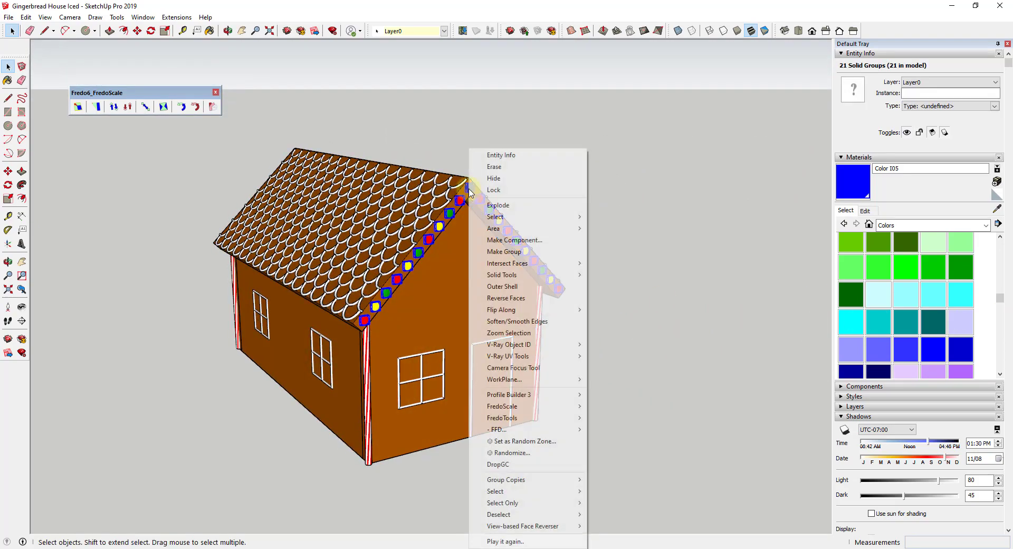
Step: Group the gable's candy lights and copy the group to the opposite roof corner
{"action": "left_click", "coordinate": [494, 251]}
{"action": "middle_click_drag", "start_coordinate": [390, 195], "coordinate": [570, 233]}
{"action": "scroll", "coordinate": [560, 233], "scroll_direction": "up", "scroll_amount": 3}
{"action": "key", "text": "m"}
{"action": "scroll", "coordinate": [556, 236], "scroll_direction": "up", "scroll_amount": 2}
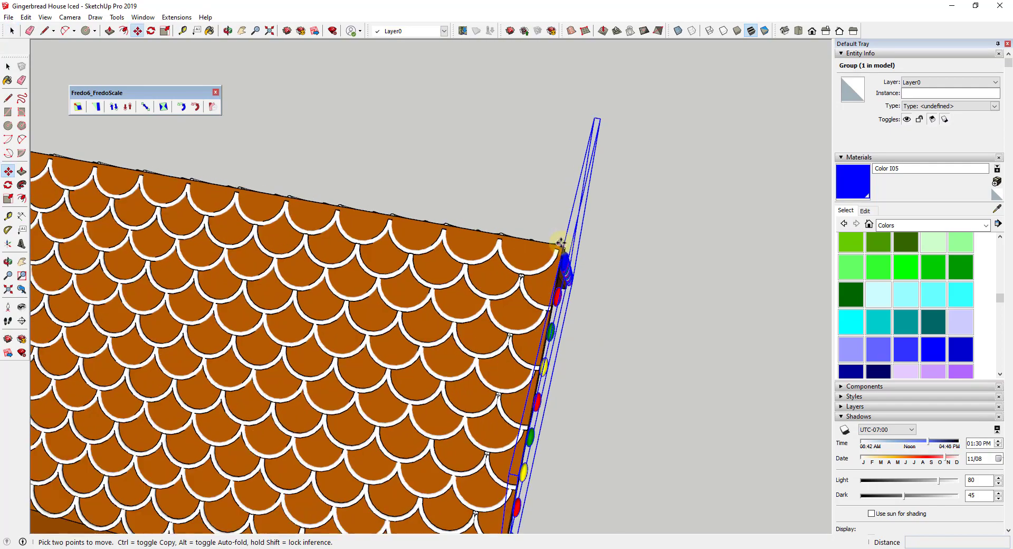
{"action": "left_click", "coordinate": [563, 244]}
{"action": "key", "text": "ctrl"}
{"action": "scroll", "coordinate": [561, 243], "scroll_direction": "down", "scroll_amount": 5}
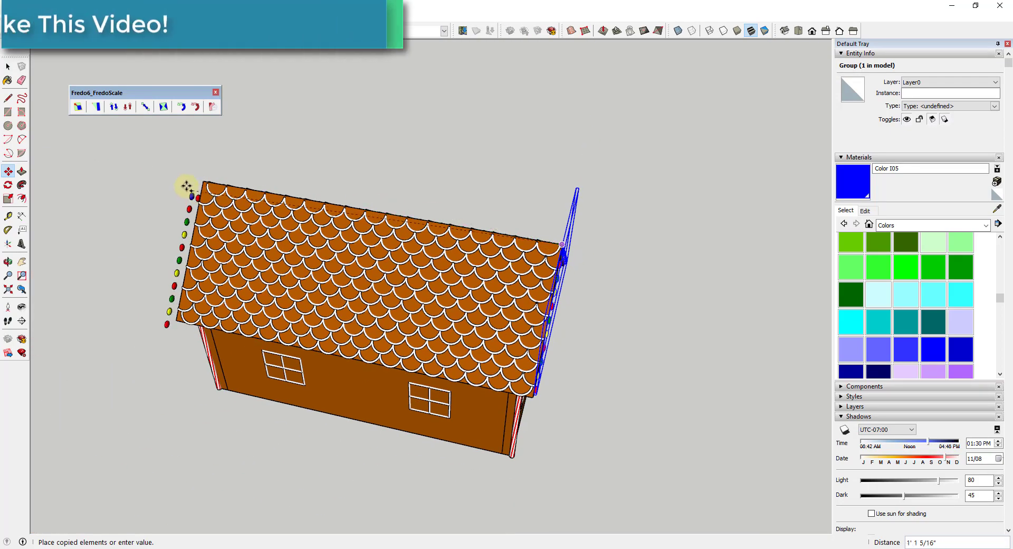
{"action": "left_click", "coordinate": [179, 174]}
Step: Snap the copied candy-light group onto the far gable's roof edge and check its placement
{"action": "scroll", "coordinate": [179, 176], "scroll_direction": "up", "scroll_amount": 4}
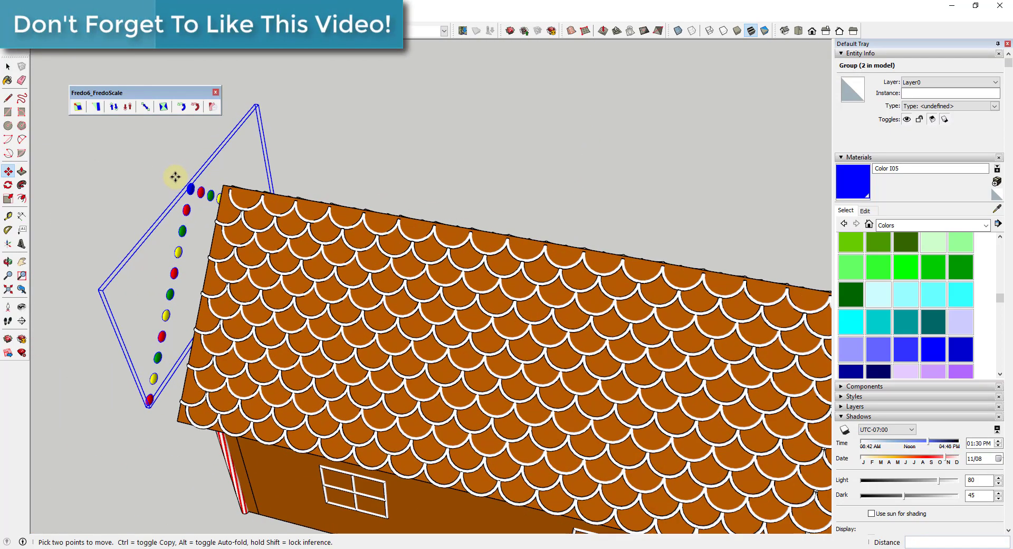
{"action": "scroll", "coordinate": [191, 186], "scroll_direction": "up", "scroll_amount": 2}
{"action": "left_click", "coordinate": [228, 210]}
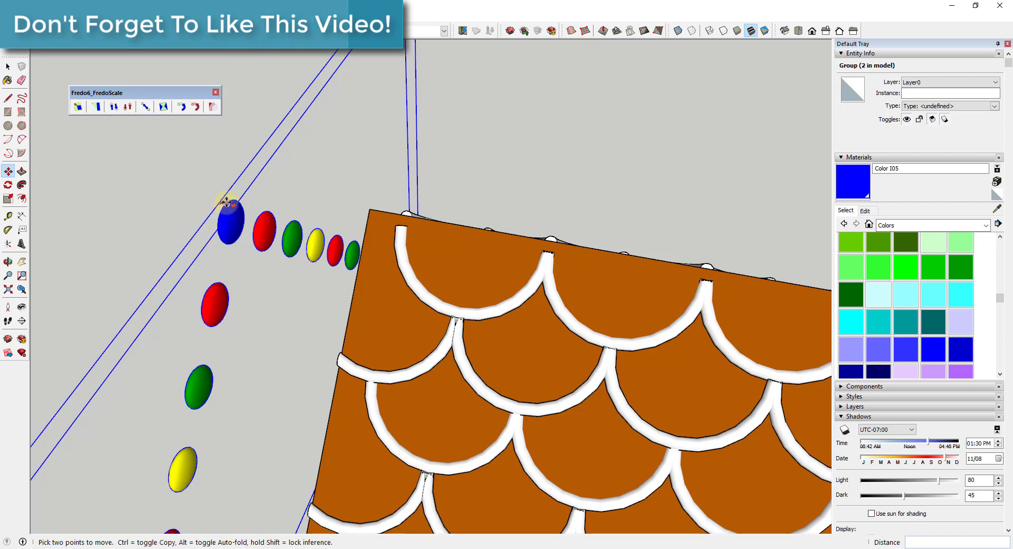
{"action": "scroll", "coordinate": [245, 203], "scroll_direction": "up", "scroll_amount": 2}
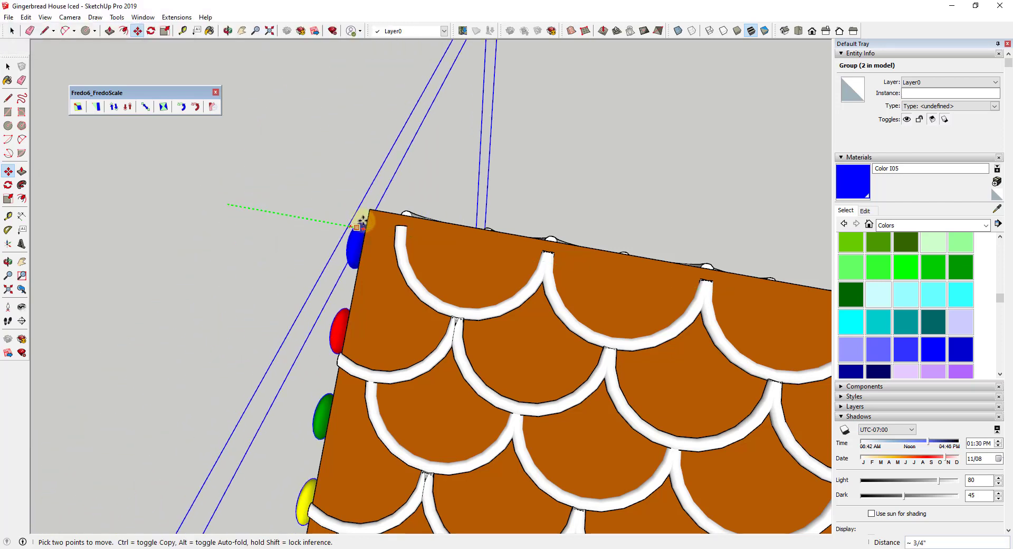
{"action": "middle_click_drag", "start_coordinate": [332, 237], "coordinate": [417, 214]}
{"action": "scroll", "coordinate": [420, 198], "scroll_direction": "up", "scroll_amount": 2}
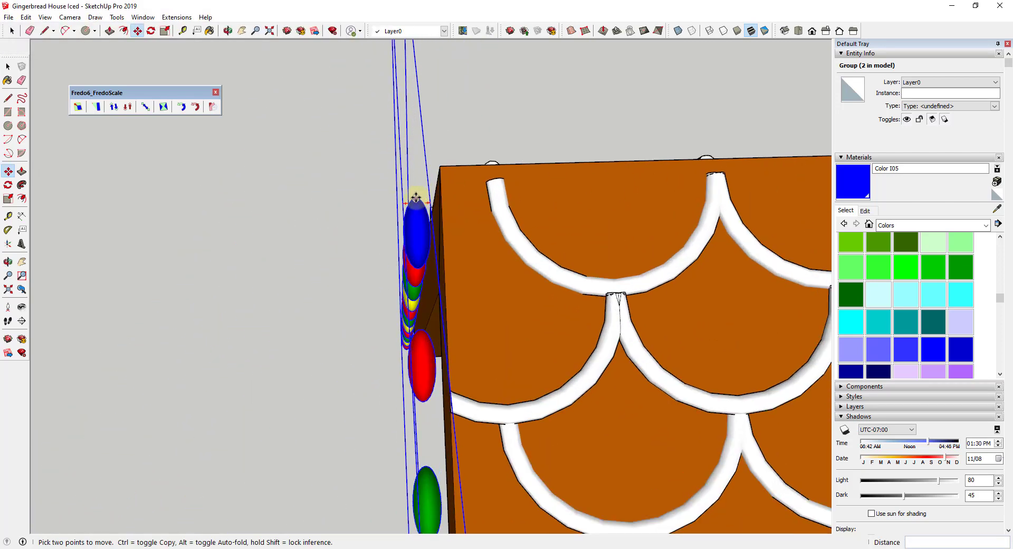
{"action": "left_click", "coordinate": [428, 199]}
{"action": "scroll", "coordinate": [287, 194], "scroll_direction": "down", "scroll_amount": 3}
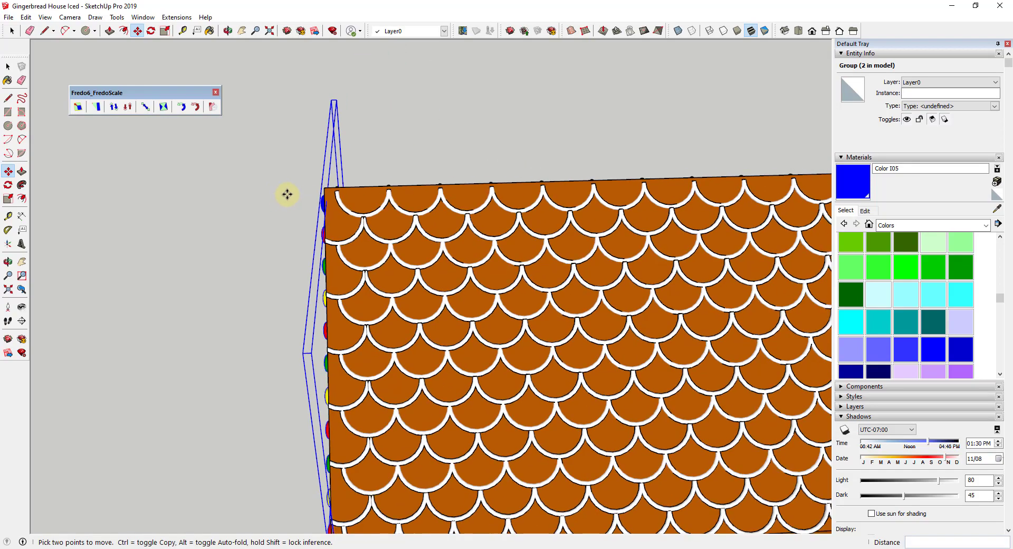
{"action": "middle_click_drag", "start_coordinate": [287, 194], "coordinate": [237, 175]}
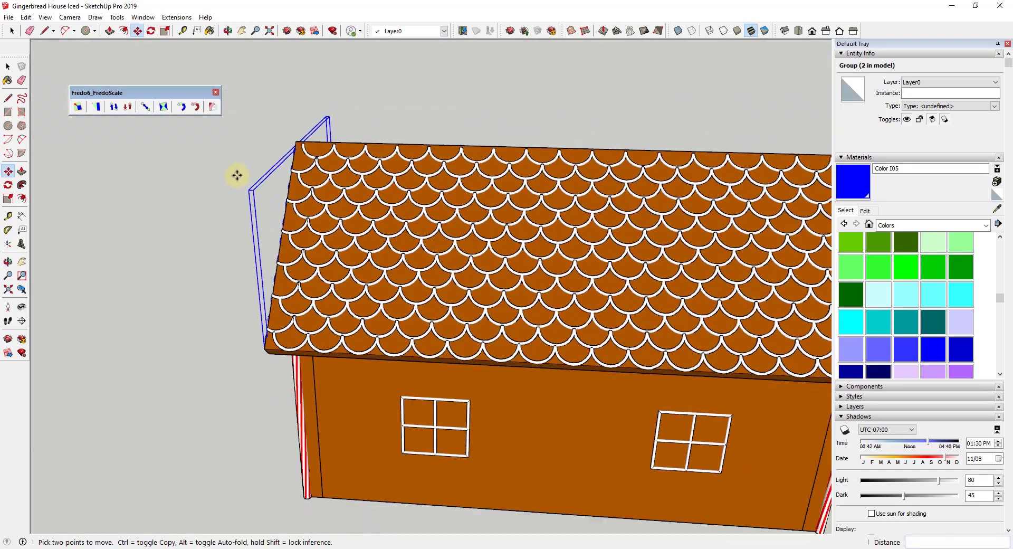
{"action": "scroll", "coordinate": [237, 175], "scroll_direction": "down", "scroll_amount": 3}
{"action": "middle_click_drag", "start_coordinate": [715, 259], "coordinate": [486, 371]}
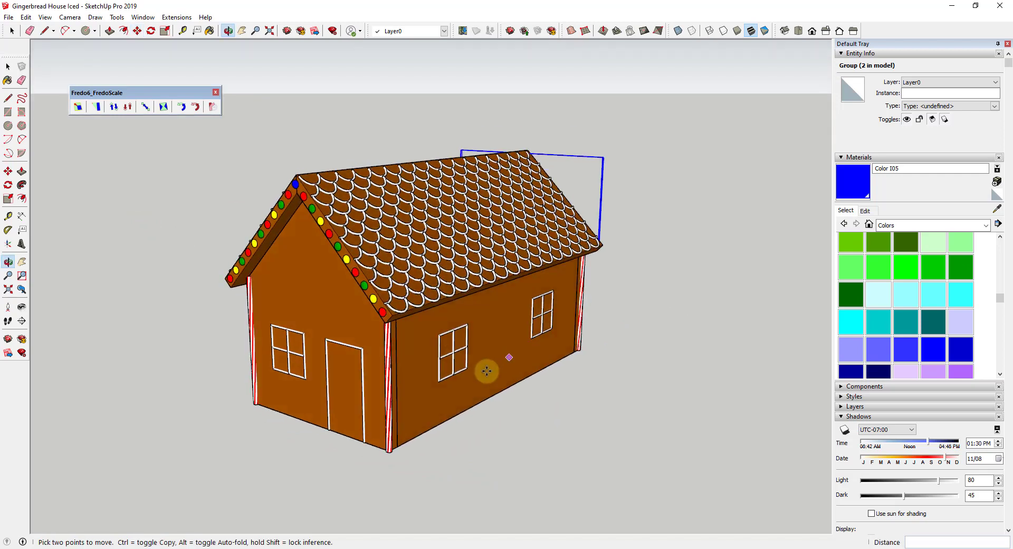
{"action": "scroll", "coordinate": [384, 316], "scroll_direction": "down", "scroll_amount": 3}
{"action": "scroll", "coordinate": [428, 270], "scroll_direction": "up", "scroll_amount": 2}
{"action": "key", "text": "space"}
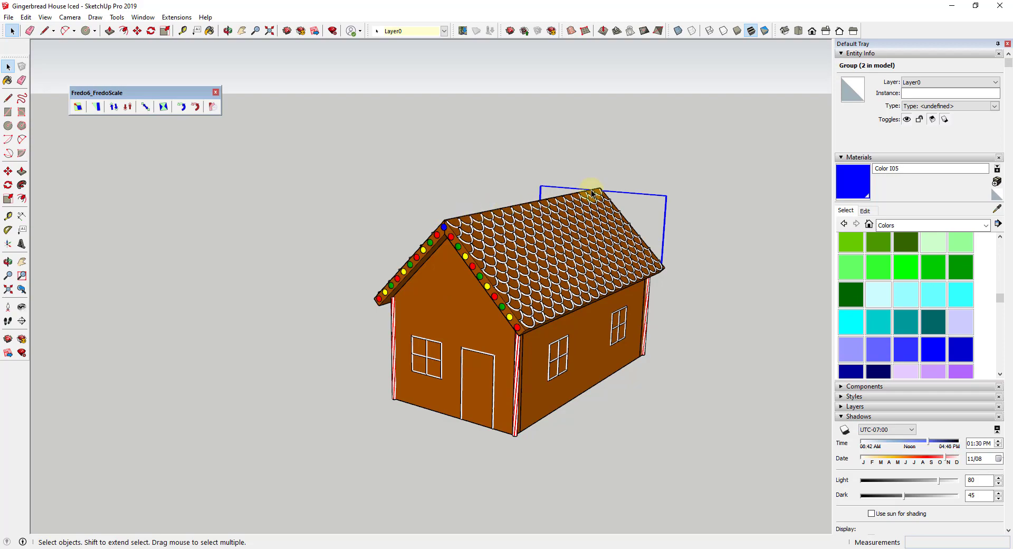
Step: Draw a small circle centred on the roof ridge just behind the front gable
{"action": "middle_click_drag", "start_coordinate": [606, 191], "coordinate": [464, 290]}
{"action": "scroll", "coordinate": [441, 272], "scroll_direction": "up", "scroll_amount": 5}
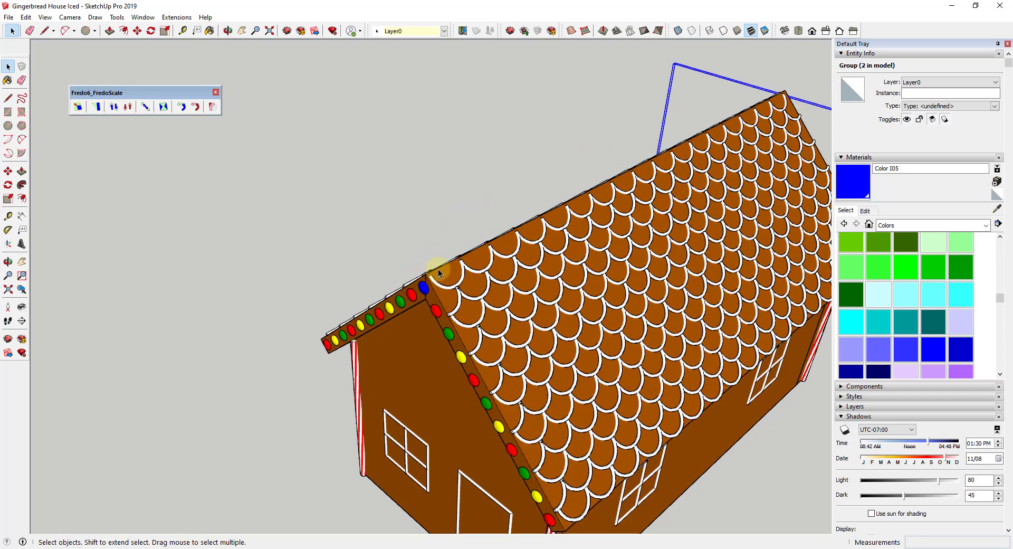
{"action": "key", "text": "c"}
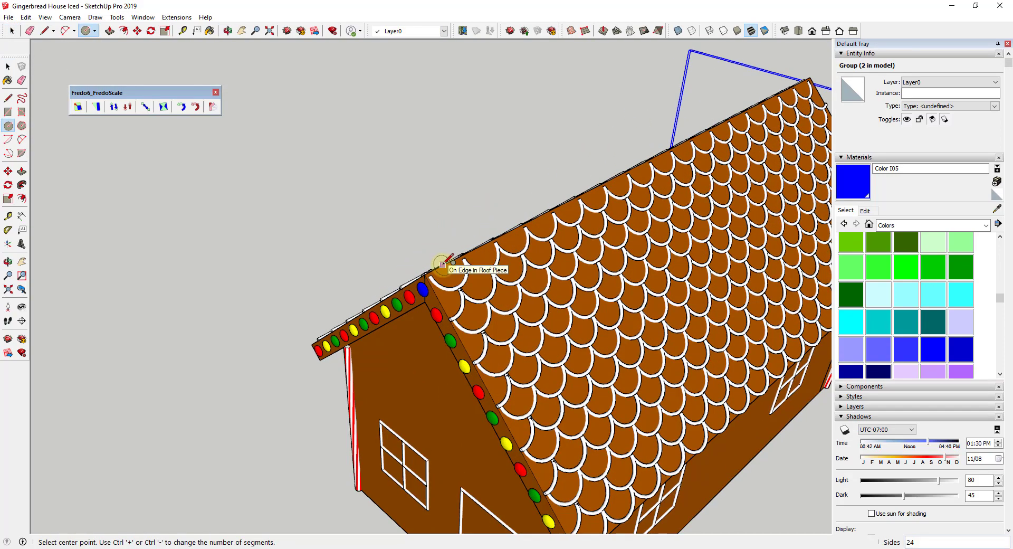
{"action": "scroll", "coordinate": [443, 262], "scroll_direction": "up", "scroll_amount": 3}
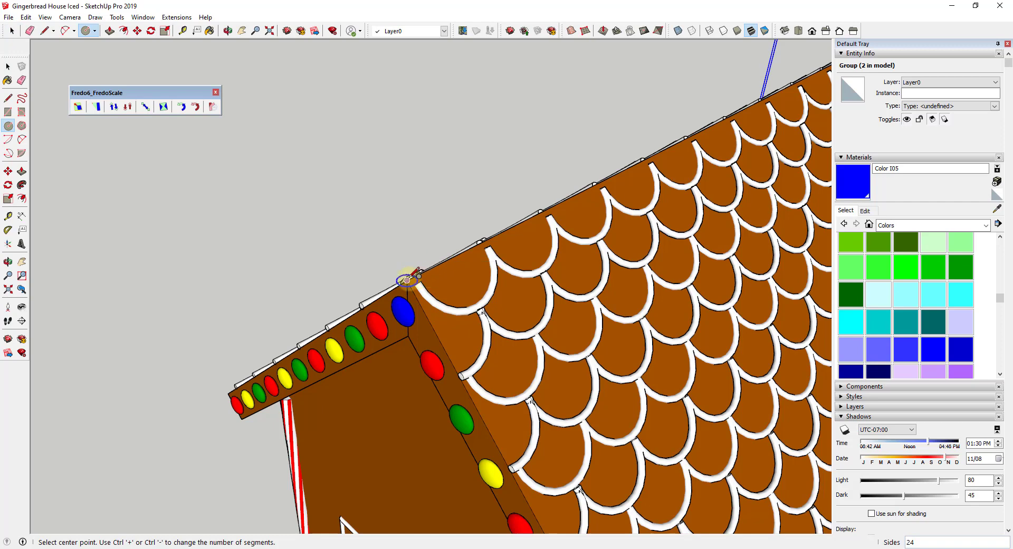
{"action": "left_click", "coordinate": [446, 260]}
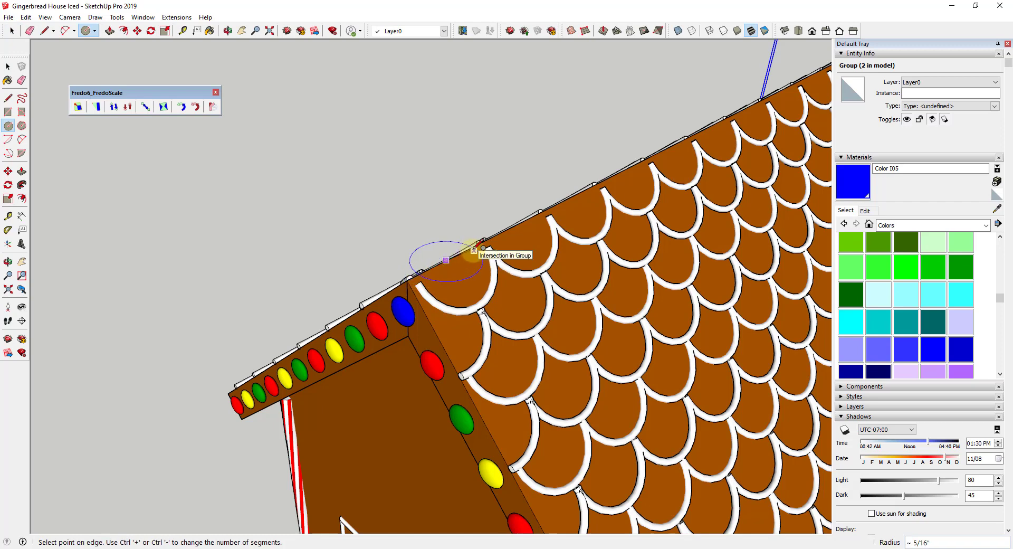
{"action": "left_click", "coordinate": [471, 251]}
{"action": "key", "text": "space"}
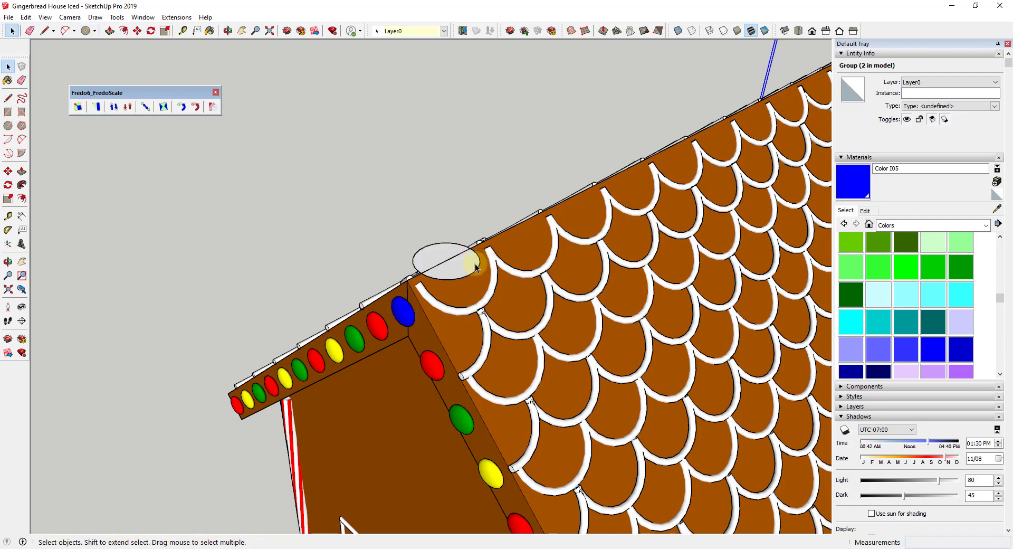
{"action": "middle_click_drag", "start_coordinate": [470, 249], "coordinate": [436, 227]}
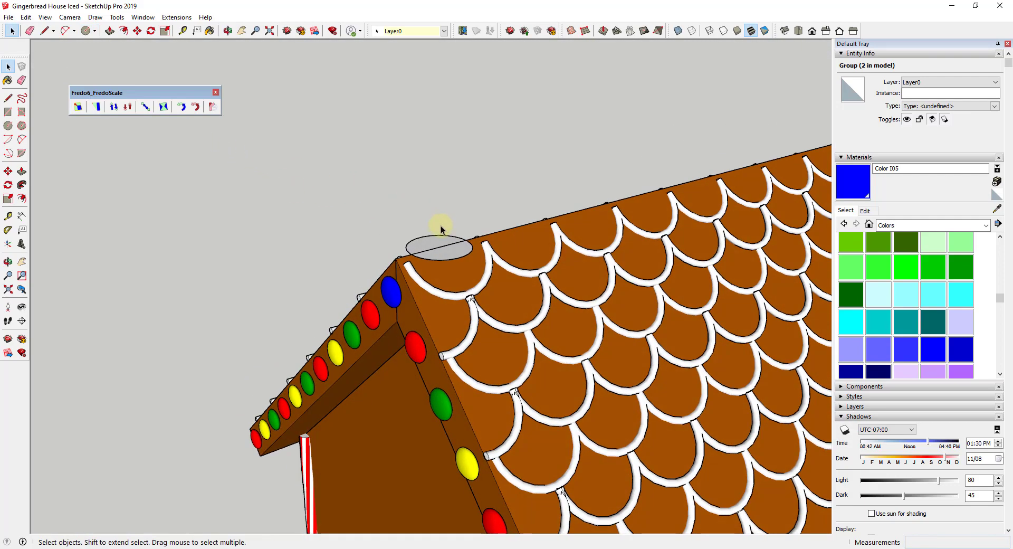
Step: Pull the circle up 1/4" into a short cylinder
{"action": "key", "text": "p"}
{"action": "left_click_drag", "start_coordinate": [448, 242], "coordinate": [448, 223]}
{"action": "key", "text": "space"}
{"action": "middle_click_drag", "start_coordinate": [450, 223], "coordinate": [428, 221]}
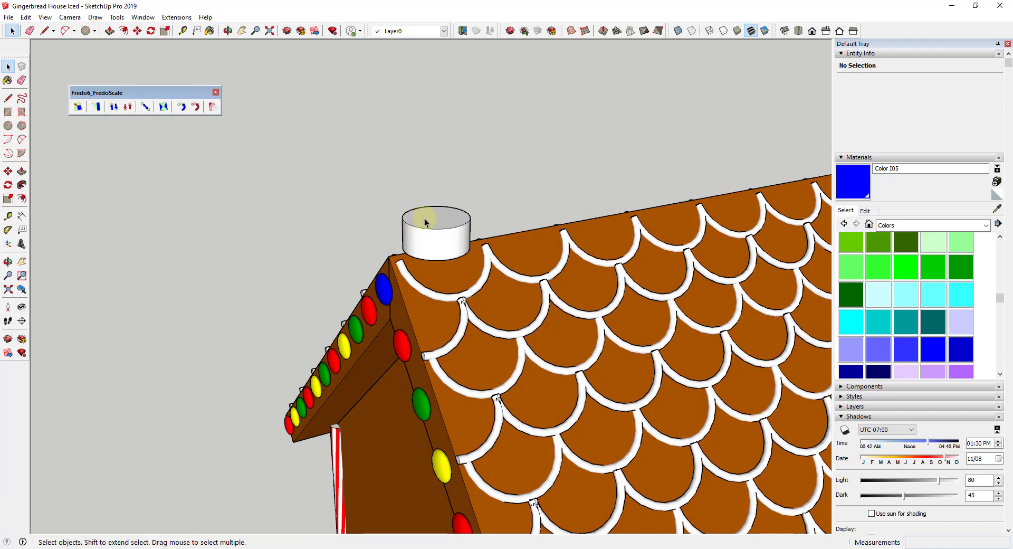
Step: Scale the cylinder's top face down to 0.82
{"action": "left_click", "coordinate": [441, 219]}
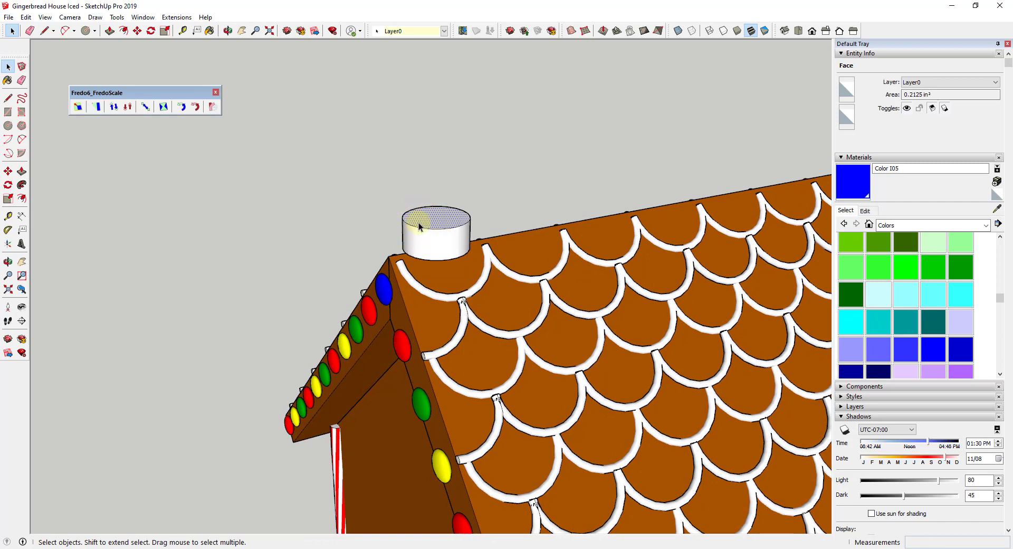
{"action": "key", "text": "s"}
{"action": "key", "text": "space"}
{"action": "key", "text": "s"}
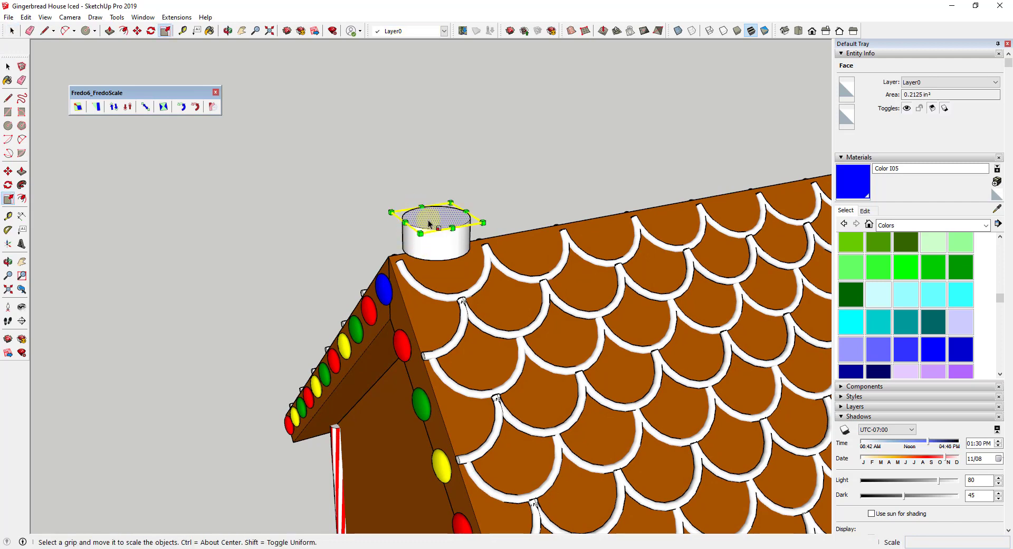
{"action": "left_click_drag", "start_coordinate": [391, 213], "coordinate": [436, 212], "text": "ctrl"}
{"action": "key", "text": "space"}
{"action": "key", "text": "p"}
{"action": "scroll", "coordinate": [438, 211], "scroll_direction": "up", "scroll_amount": 3}
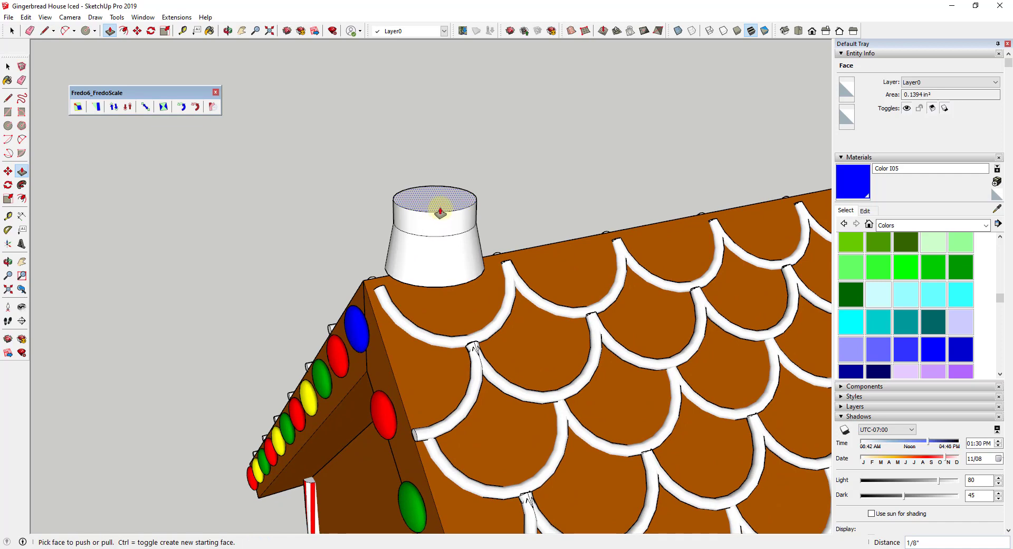
{"action": "key", "text": "space"}
Step: Shrink the top face further, first to 0.77 and then to 0.55
{"action": "key", "text": "s"}
{"action": "left_click_drag", "start_coordinate": [380, 192], "coordinate": [393, 193]}
{"action": "key", "text": "space"}
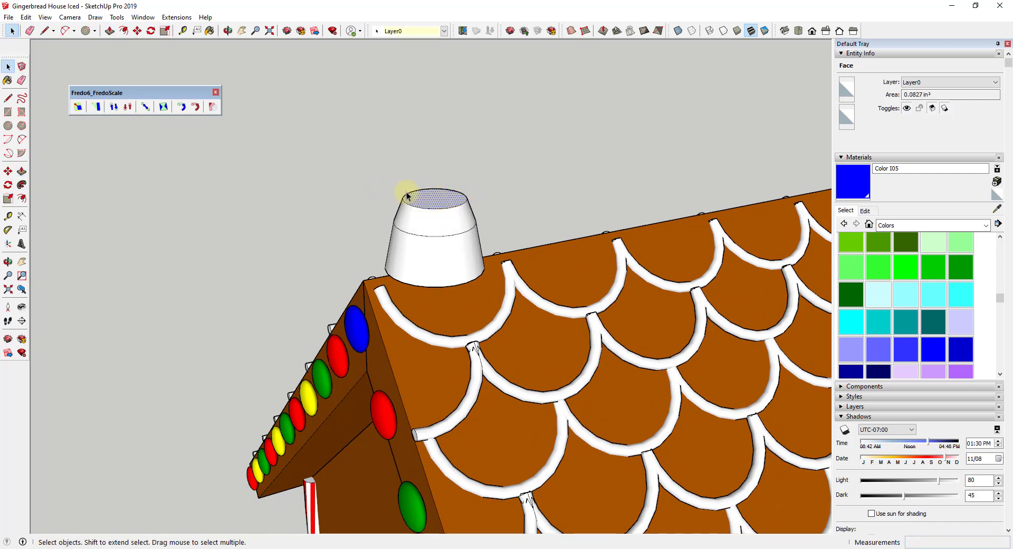
{"action": "key", "text": "p"}
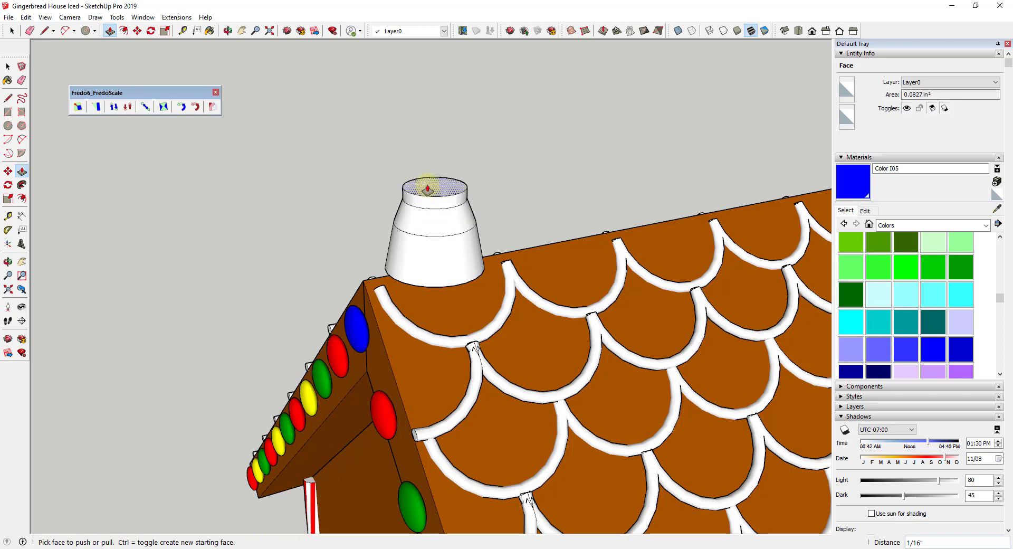
{"action": "key", "text": "space"}
{"action": "key", "text": "s"}
{"action": "left_click_drag", "start_coordinate": [391, 181], "coordinate": [415, 173]}
{"action": "key", "text": "space"}
Step: Scale the top face again toward its centre to taper the piece
{"action": "key", "text": "p"}
{"action": "scroll", "coordinate": [437, 179], "scroll_direction": "up", "scroll_amount": 10}
{"action": "scroll", "coordinate": [415, 173], "scroll_direction": "down", "scroll_amount": 4}
{"action": "key", "text": "space"}
{"action": "key", "text": "s"}
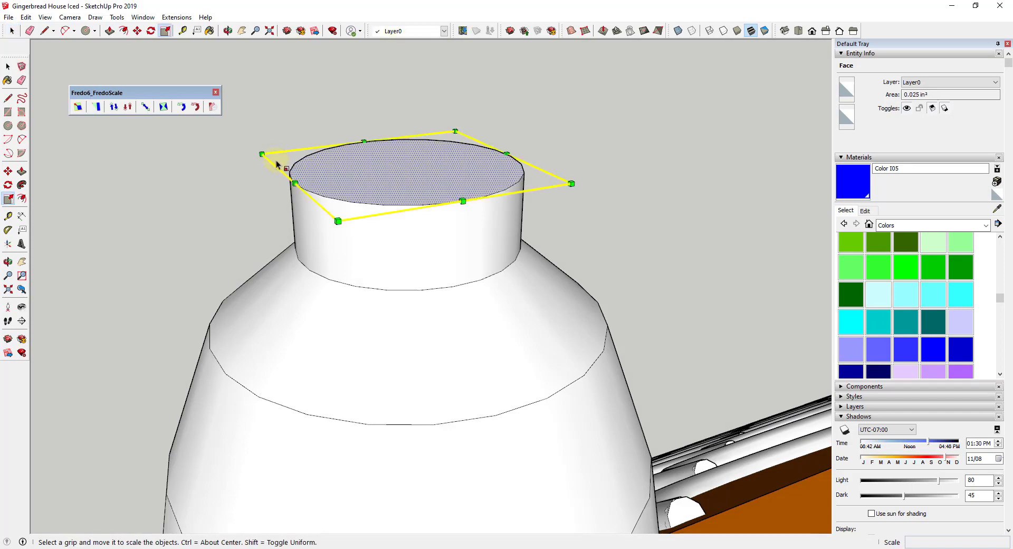
{"action": "left_click_drag", "start_coordinate": [262, 153], "coordinate": [361, 154]}
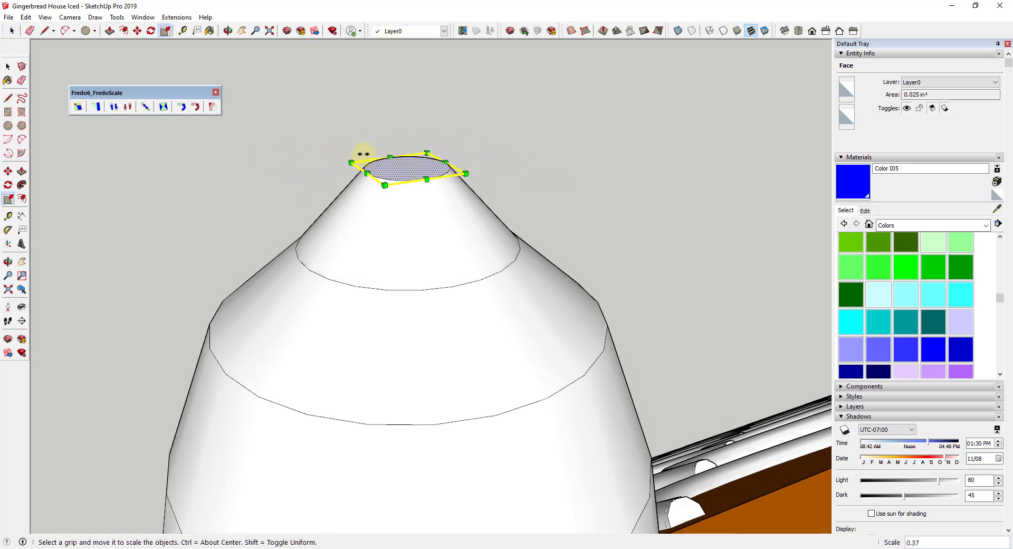
{"action": "scroll", "coordinate": [394, 156], "scroll_direction": "down", "scroll_amount": 5}
{"action": "scroll", "coordinate": [395, 156], "scroll_direction": "up", "scroll_amount": 3}
{"action": "scroll", "coordinate": [380, 161], "scroll_direction": "down", "scroll_amount": 5}
{"action": "middle_click_drag", "start_coordinate": [419, 199], "coordinate": [423, 156]}
{"action": "scroll", "coordinate": [414, 197], "scroll_direction": "up", "scroll_amount": 2}
{"action": "key", "text": "space"}
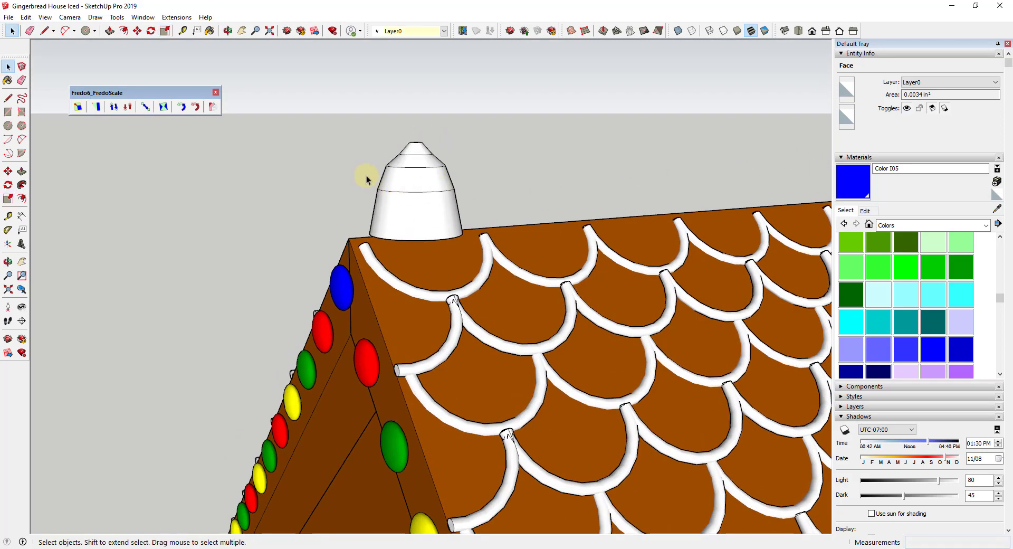
Step: Lower the lower ring, then drop the upper ring 1/16" along the blue axis
{"action": "left_click_drag", "start_coordinate": [464, 201], "coordinate": [466, 201]}
{"action": "key", "text": "m"}
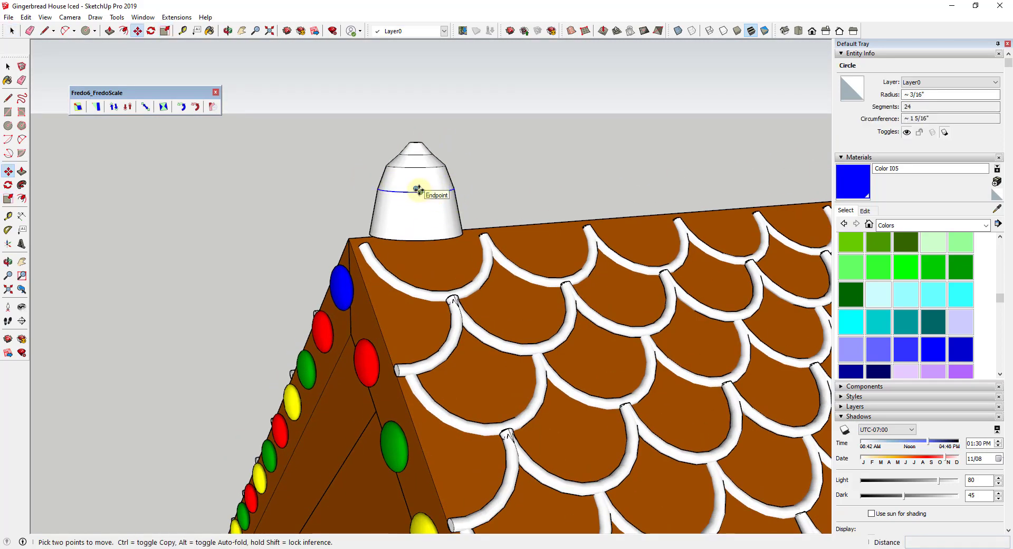
{"action": "left_click", "coordinate": [420, 202]}
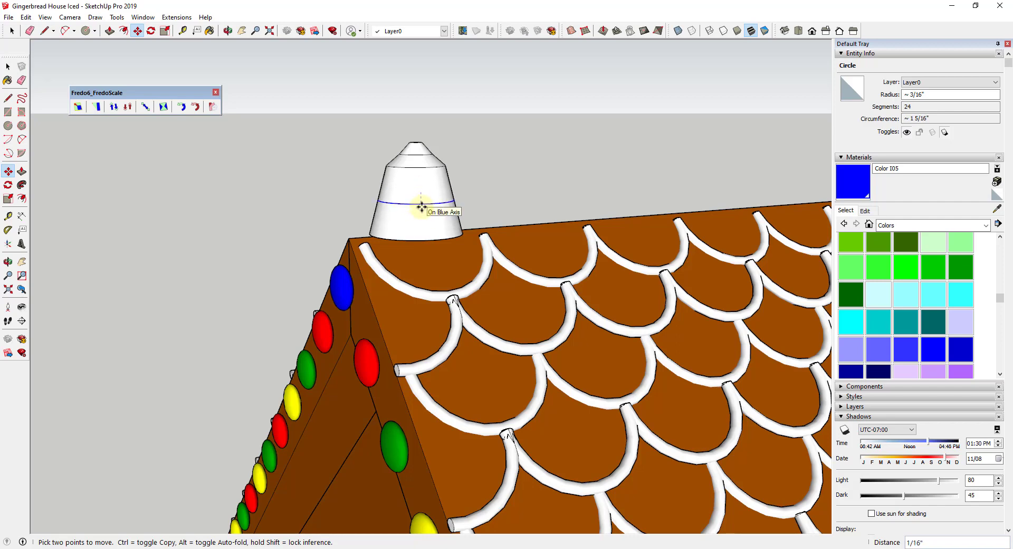
{"action": "left_click", "coordinate": [420, 207]}
{"action": "key", "text": "space"}
{"action": "left_click_drag", "start_coordinate": [369, 154], "coordinate": [458, 177]}
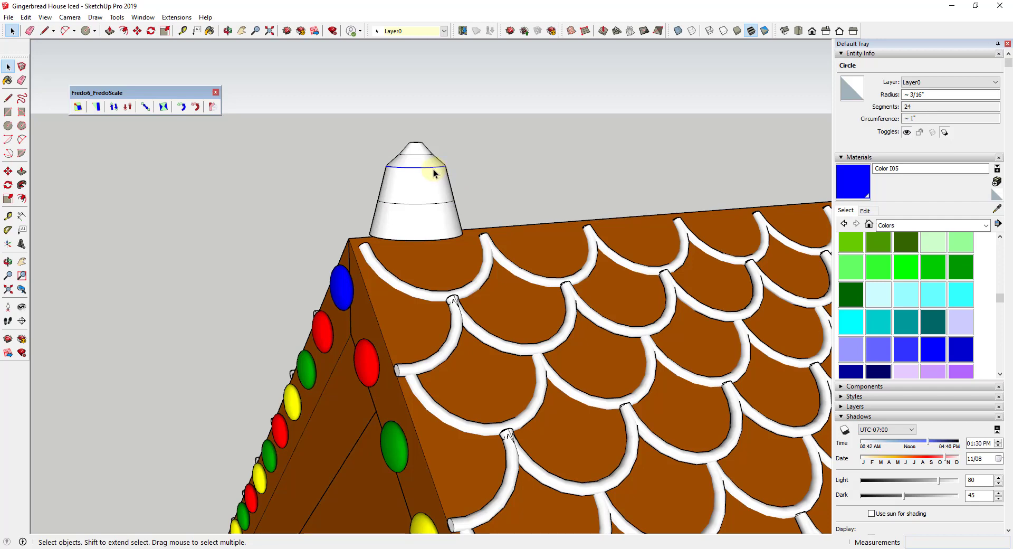
{"action": "key", "text": "m"}
{"action": "left_click", "coordinate": [423, 167]}
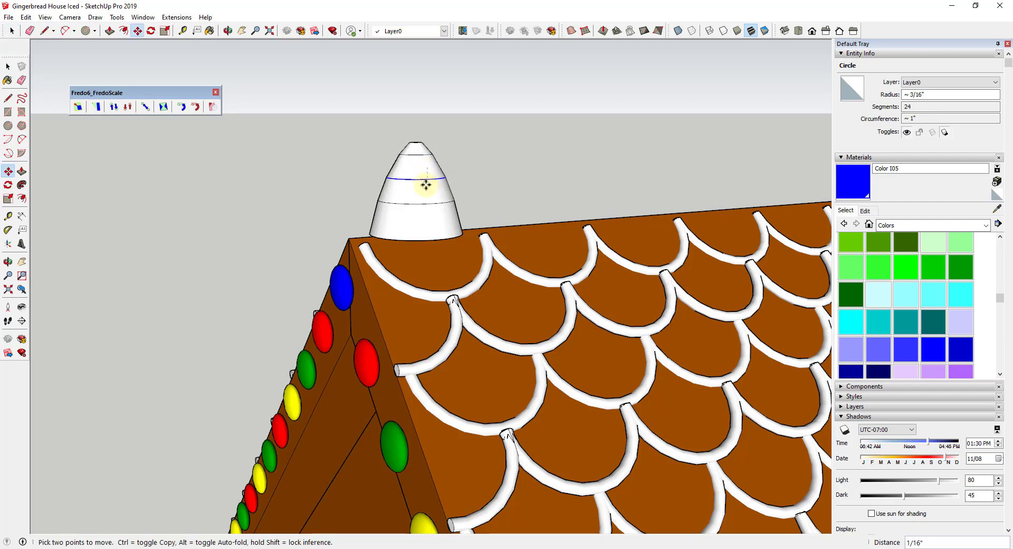
{"action": "left_click", "coordinate": [426, 185]}
{"action": "key", "text": "space"}
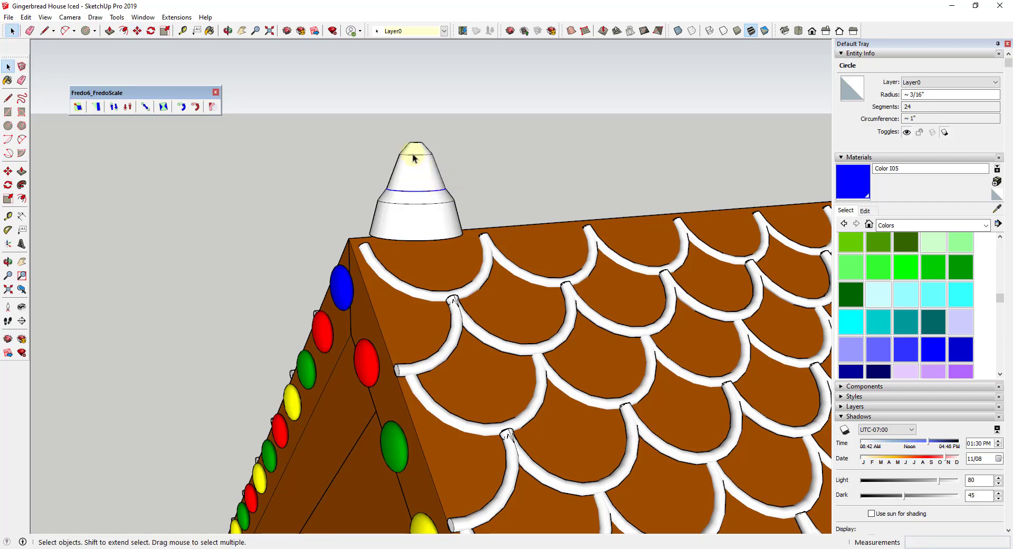
Step: Lower the top ring 1/8" and drop the tip to flatten the dome's top
{"action": "key", "text": "m"}
{"action": "left_click", "coordinate": [414, 159]}
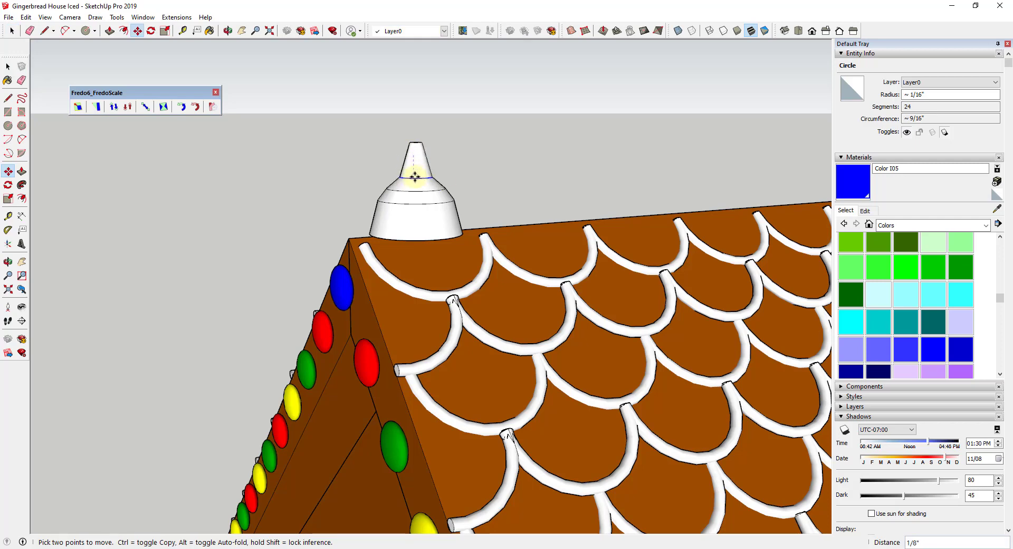
{"action": "left_click", "coordinate": [415, 167]}
{"action": "key", "text": "space"}
{"action": "left_click_drag", "start_coordinate": [391, 125], "coordinate": [441, 161]}
{"action": "double_click", "coordinate": [417, 144]}
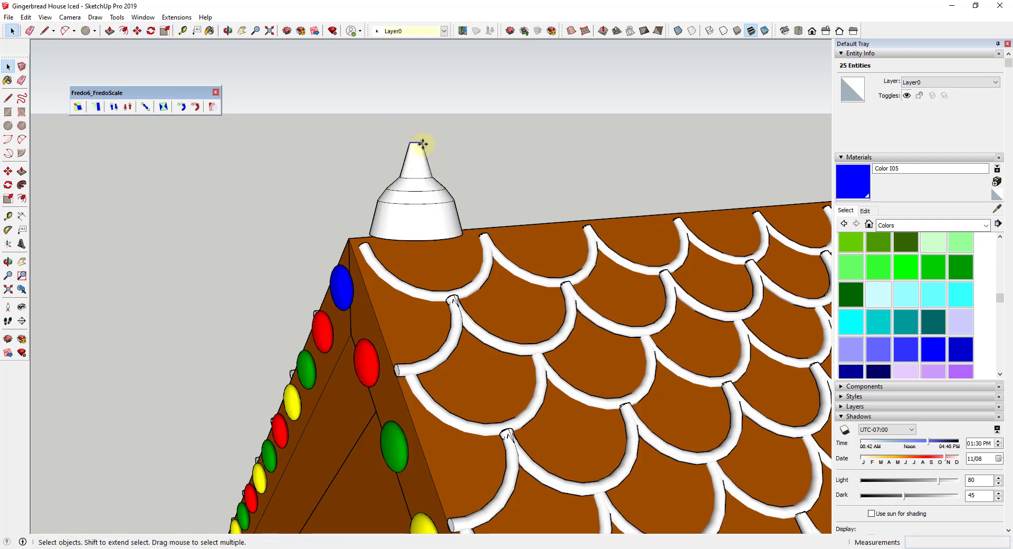
{"action": "key", "text": "m"}
{"action": "left_click", "coordinate": [417, 154]}
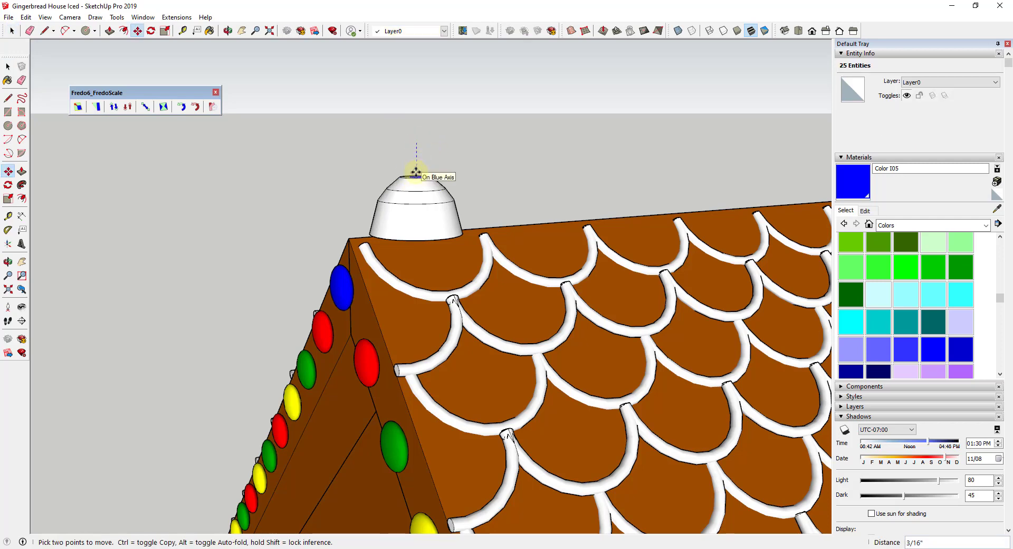
{"action": "left_click", "coordinate": [416, 171]}
{"action": "key", "text": "space"}
{"action": "mouse_move", "coordinate": [412, 165]}
{"action": "middle_mouse_down"}
{"action": "mouse_move", "coordinate": [464, 318]}
{"action": "mouse_move", "coordinate": [480, 203]}
{"action": "mouse_move", "coordinate": [372, 217]}
{"action": "mouse_move", "coordinate": [436, 226]}
{"action": "mouse_move", "coordinate": [426, 200]}
{"action": "mouse_move", "coordinate": [272, 163]}
{"action": "mouse_move", "coordinate": [369, 201]}
{"action": "mouse_move", "coordinate": [453, 210]}
{"action": "middle_mouse_up"}
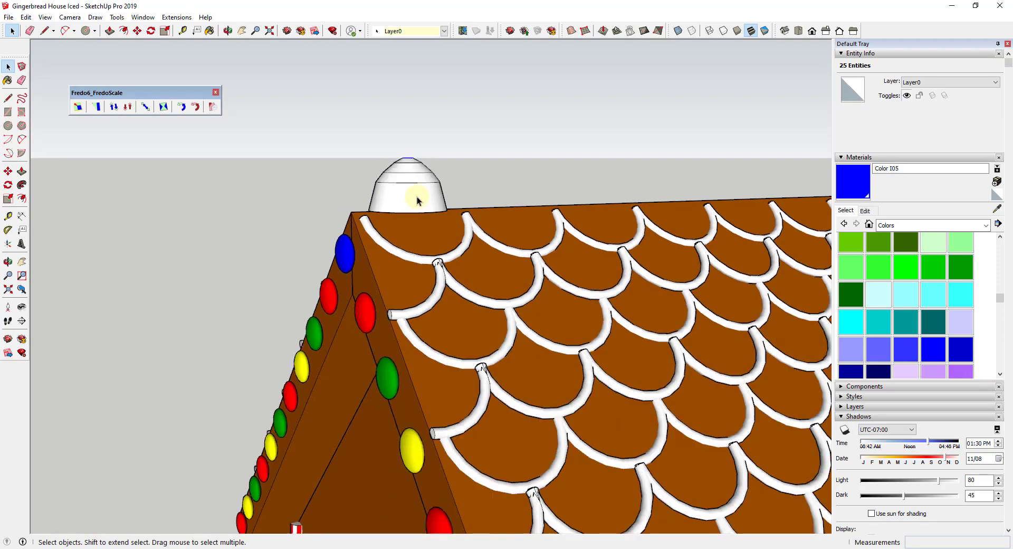
Step: Select the gumdrop dome and pick out its ring edges
{"action": "scroll", "coordinate": [417, 200], "scroll_direction": "down", "scroll_amount": 6}
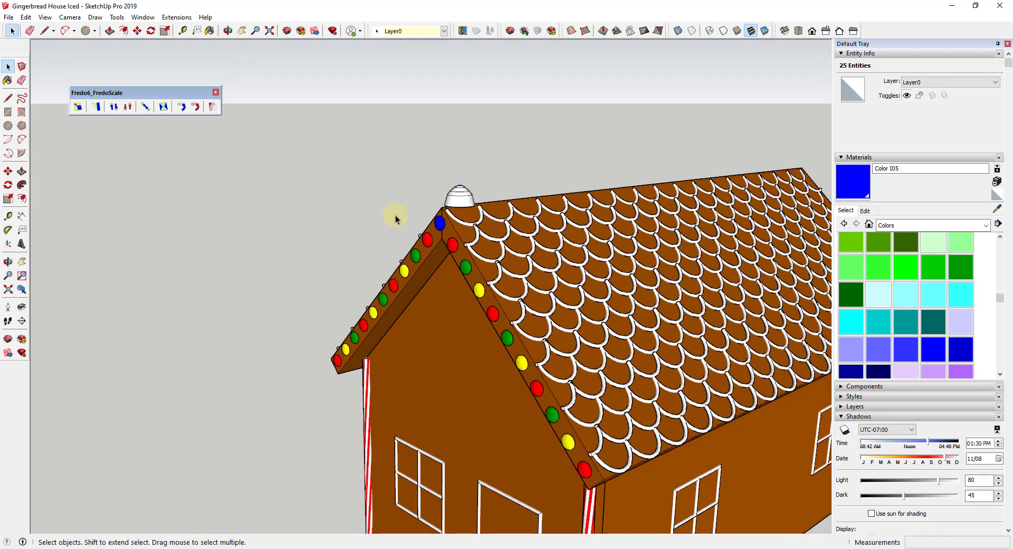
{"action": "scroll", "coordinate": [396, 218], "scroll_direction": "down", "scroll_amount": 4}
{"action": "scroll", "coordinate": [317, 189], "scroll_direction": "up", "scroll_amount": 3}
{"action": "scroll", "coordinate": [262, 210], "scroll_direction": "up", "scroll_amount": 2}
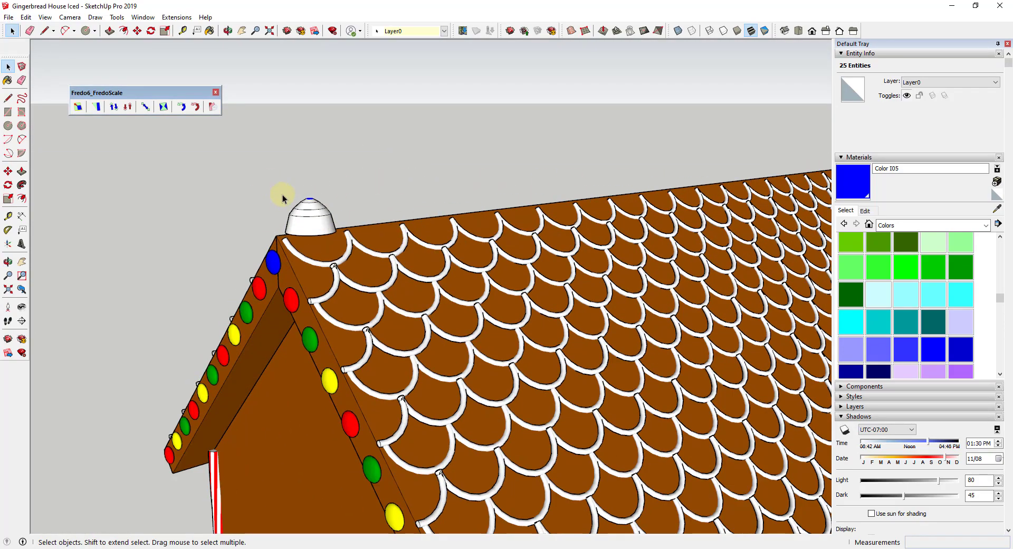
{"action": "left_click_drag", "start_coordinate": [270, 182], "coordinate": [372, 266]}
{"action": "scroll", "coordinate": [317, 226], "scroll_direction": "up", "scroll_amount": 5}
{"action": "left_click", "coordinate": [314, 211]}
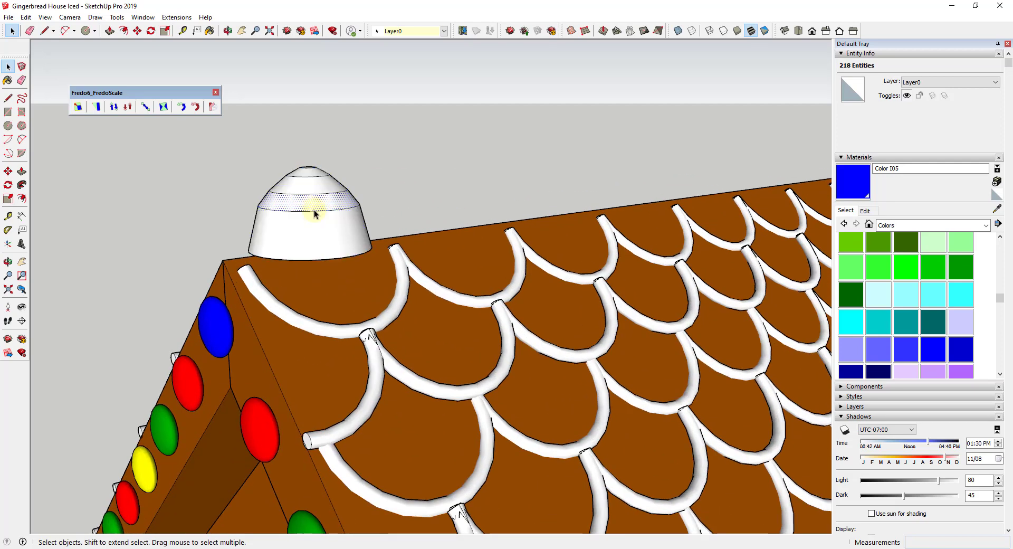
{"action": "left_click", "coordinate": [309, 198]}
{"action": "left_click", "coordinate": [306, 197]}
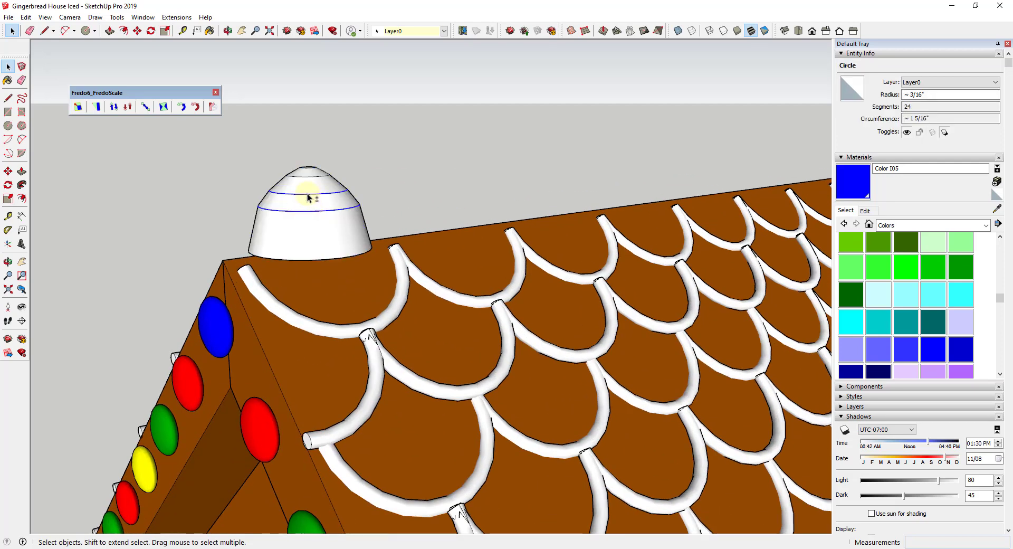
{"action": "left_click", "coordinate": [305, 179], "text": "ctrl"}
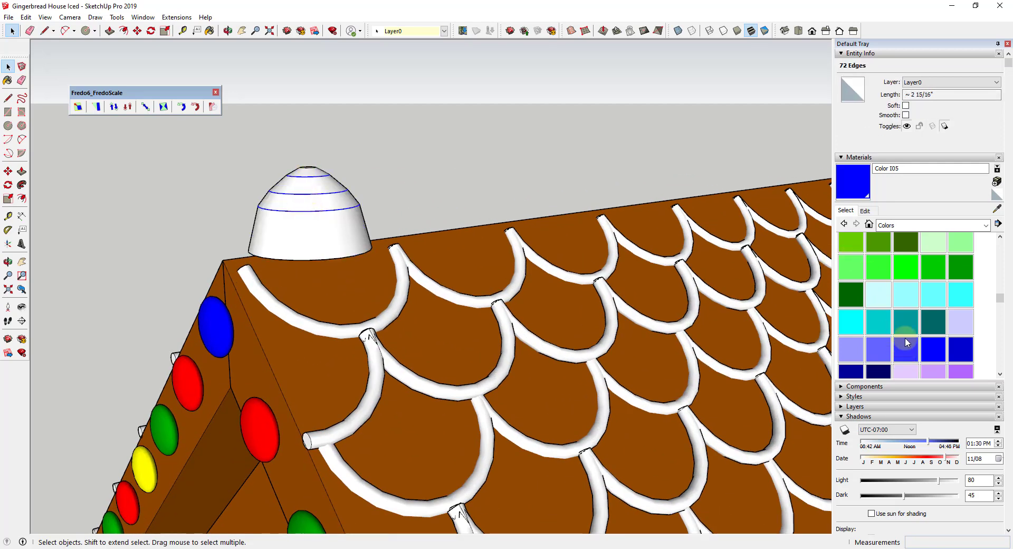
{"action": "scroll", "coordinate": [905, 339], "scroll_direction": "down", "scroll_amount": 3}
{"action": "scroll", "coordinate": [893, 388], "scroll_direction": "down", "scroll_amount": 3}
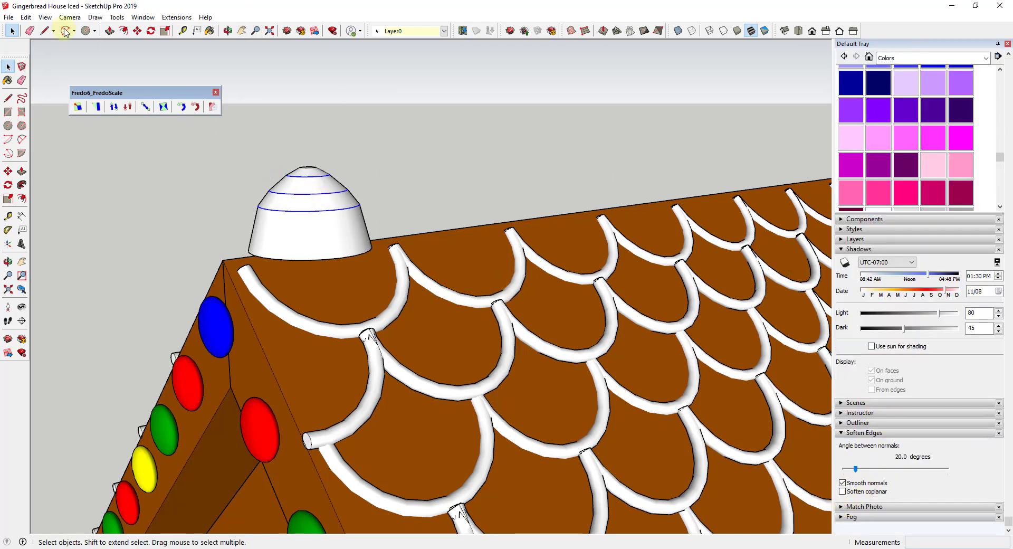
{"action": "left_click", "coordinate": [422, 180]}
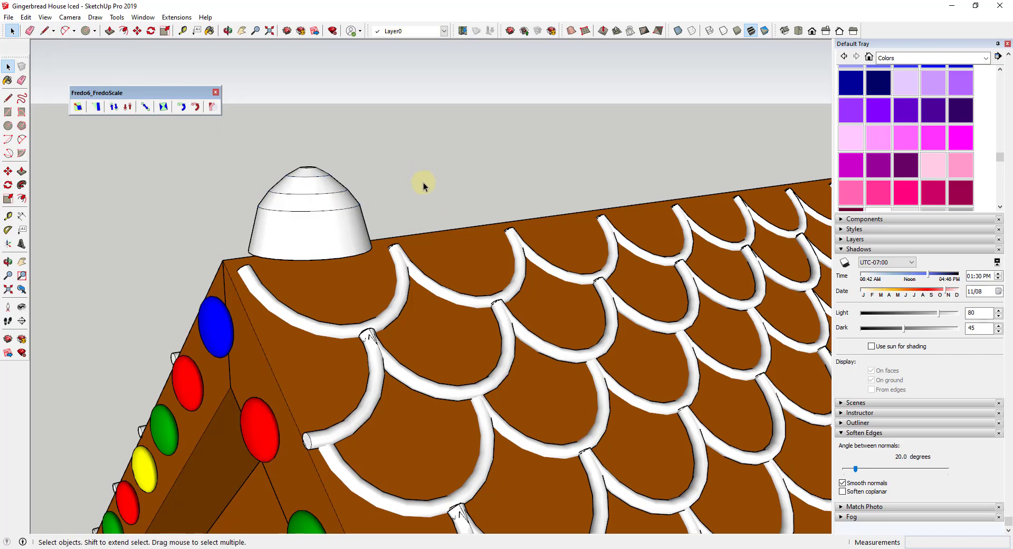
Step: Soften the dome's tier edges with the Eraser so it looks seamless
{"action": "key", "text": "e"}
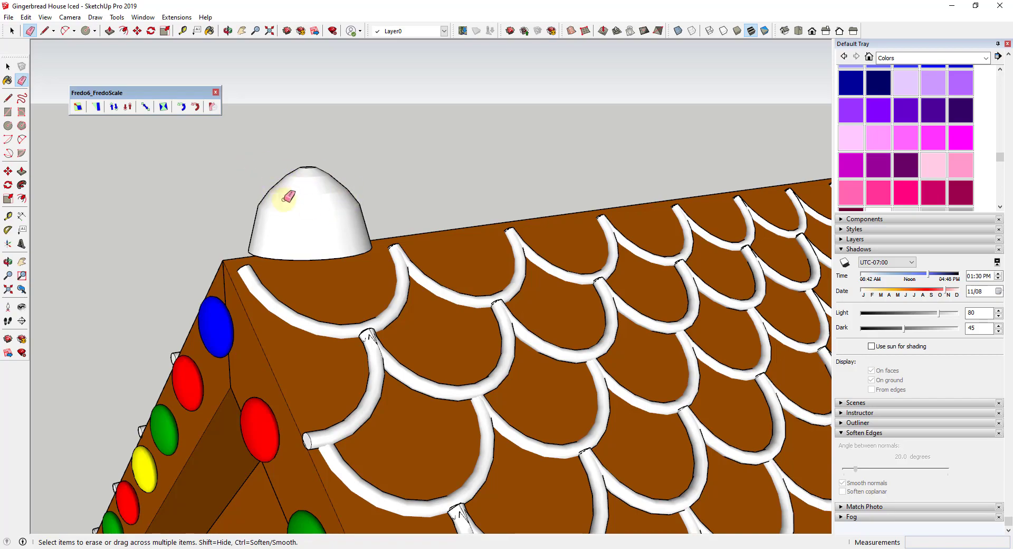
{"action": "mouse_move", "coordinate": [289, 197]}
{"action": "middle_mouse_down"}
{"action": "mouse_move", "coordinate": [674, 215]}
{"action": "mouse_move", "coordinate": [394, 195]}
{"action": "mouse_move", "coordinate": [301, 205]}
{"action": "middle_mouse_up"}
{"action": "scroll", "coordinate": [393, 195], "scroll_direction": "down", "scroll_amount": 3}
{"action": "key", "text": "space"}
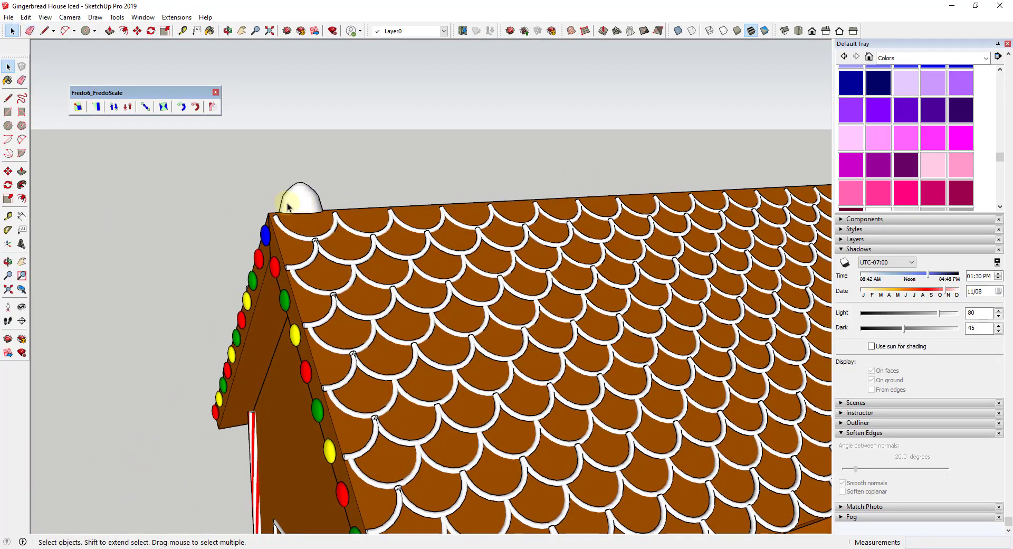
{"action": "scroll", "coordinate": [301, 208], "scroll_direction": "up", "scroll_amount": 2}
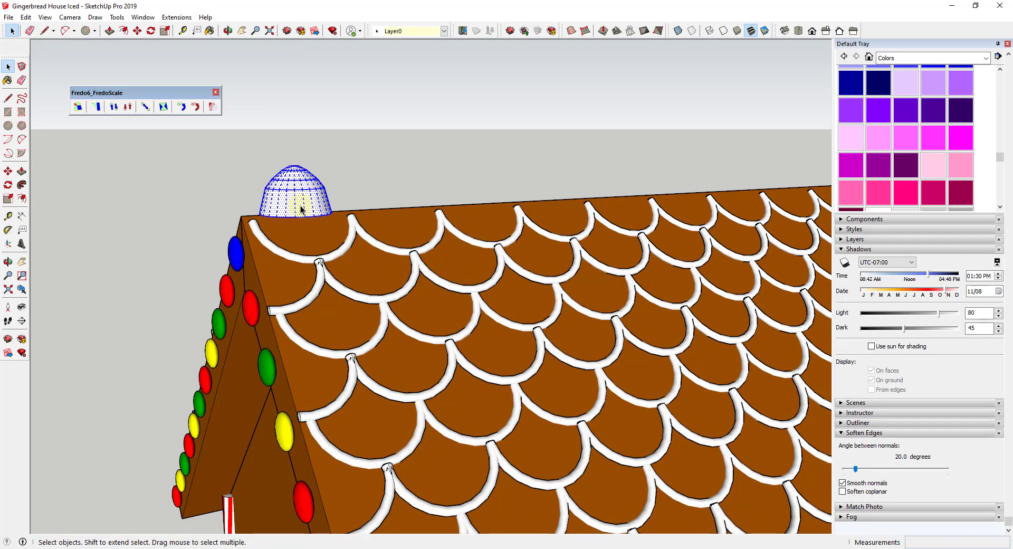
Step: Turn the gumdrop dome into a component
{"action": "right_click", "coordinate": [296, 198]}
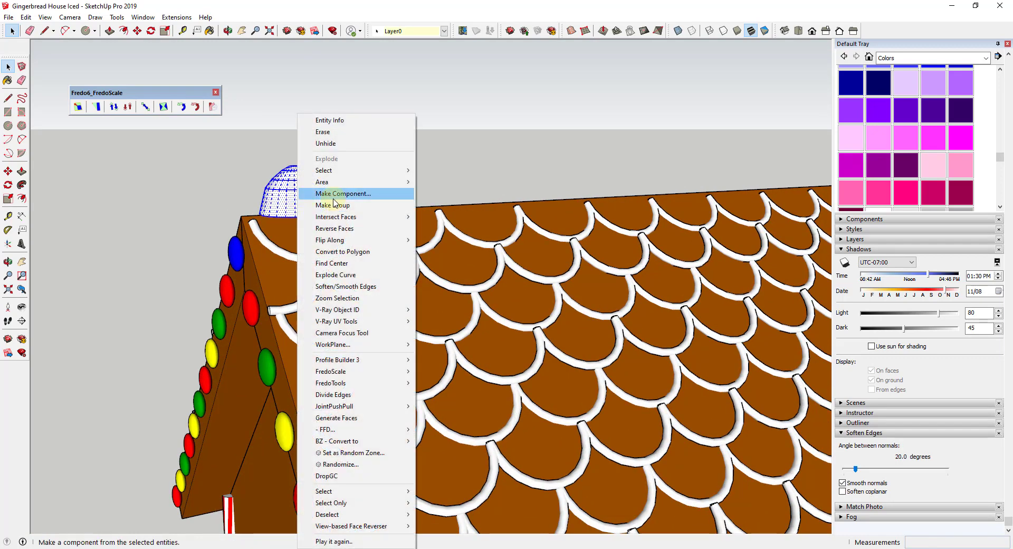
{"action": "left_click", "coordinate": [338, 194]}
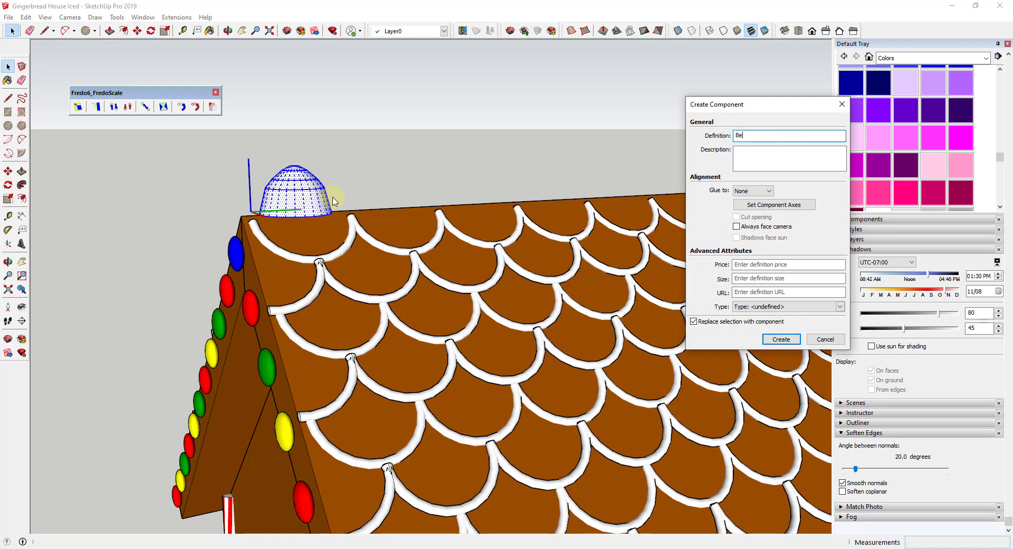
{"action": "key", "text": "Return"}
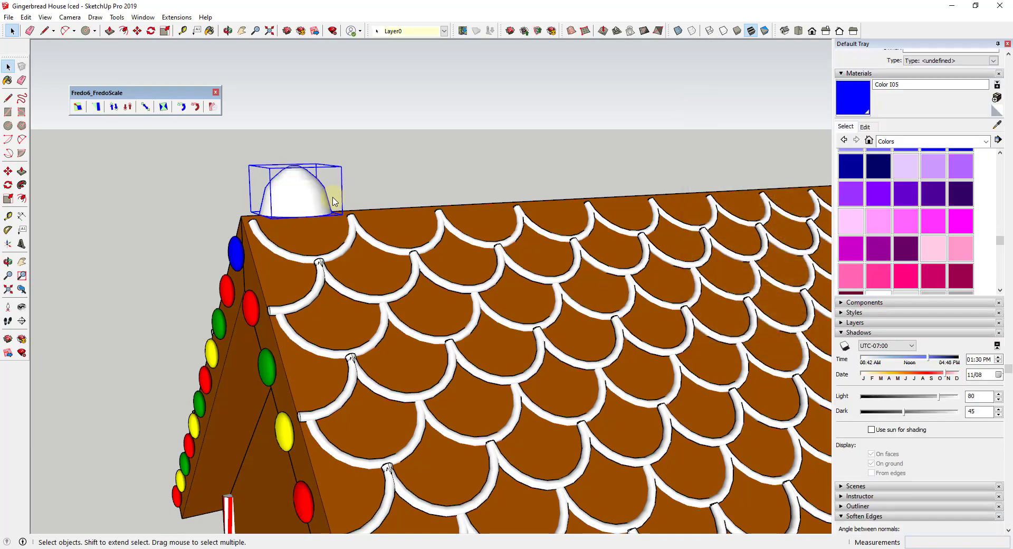
{"action": "scroll", "coordinate": [396, 108], "scroll_direction": "down", "scroll_amount": 5}
{"action": "middle_click_drag", "start_coordinate": [396, 108], "coordinate": [459, 403]}
Step: Copy the gumdrop from the roof corner to the far end of the ridge
{"action": "key", "text": "m"}
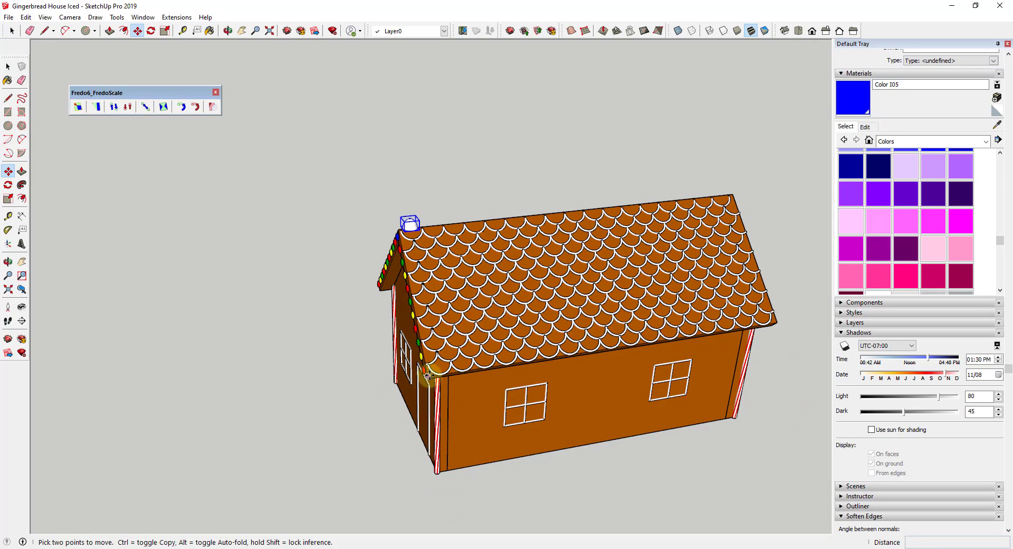
{"action": "scroll", "coordinate": [454, 317], "scroll_direction": "up", "scroll_amount": 5}
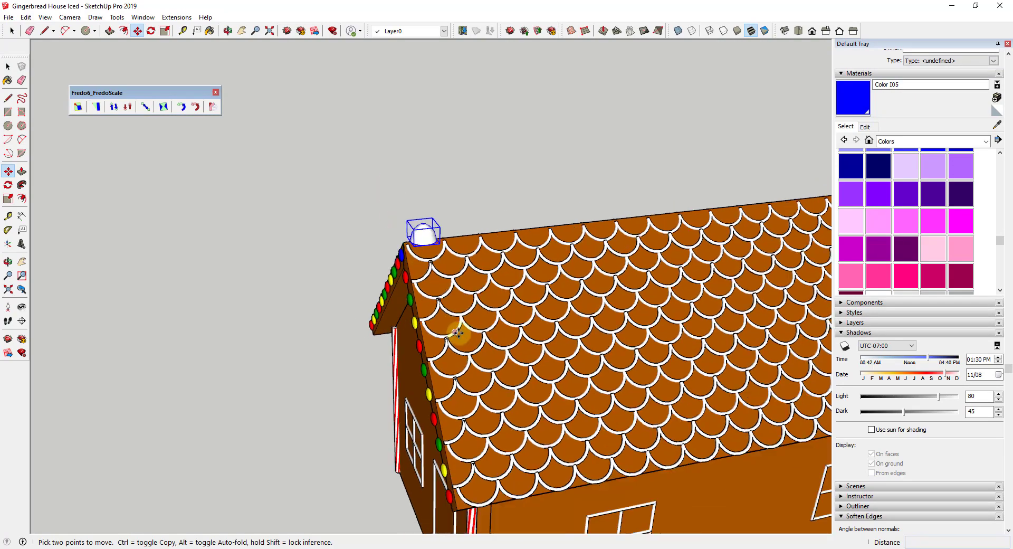
{"action": "scroll", "coordinate": [494, 467], "scroll_direction": "up", "scroll_amount": 3}
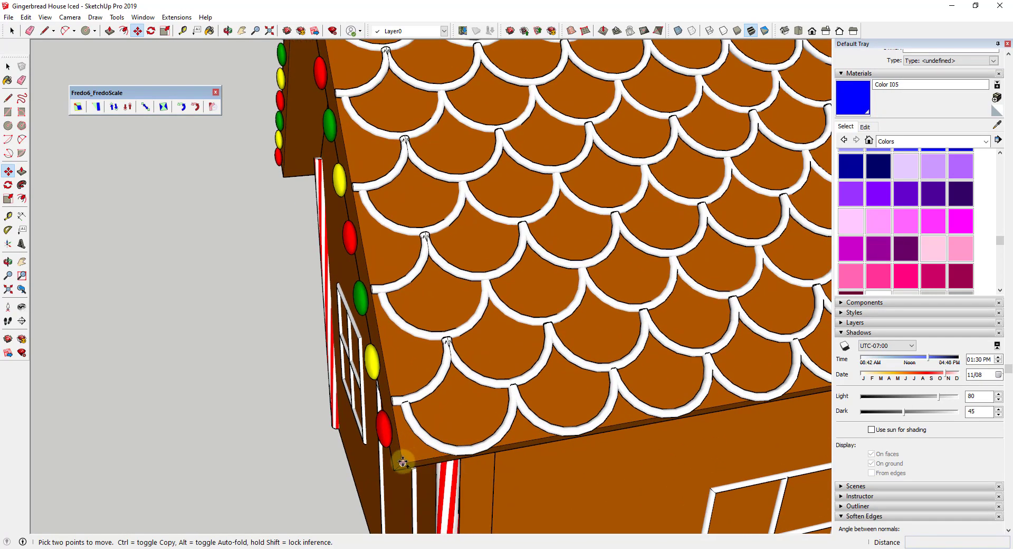
{"action": "left_click", "coordinate": [402, 462]}
{"action": "key", "text": "ctrl"}
{"action": "scroll", "coordinate": [404, 463], "scroll_direction": "down", "scroll_amount": 6}
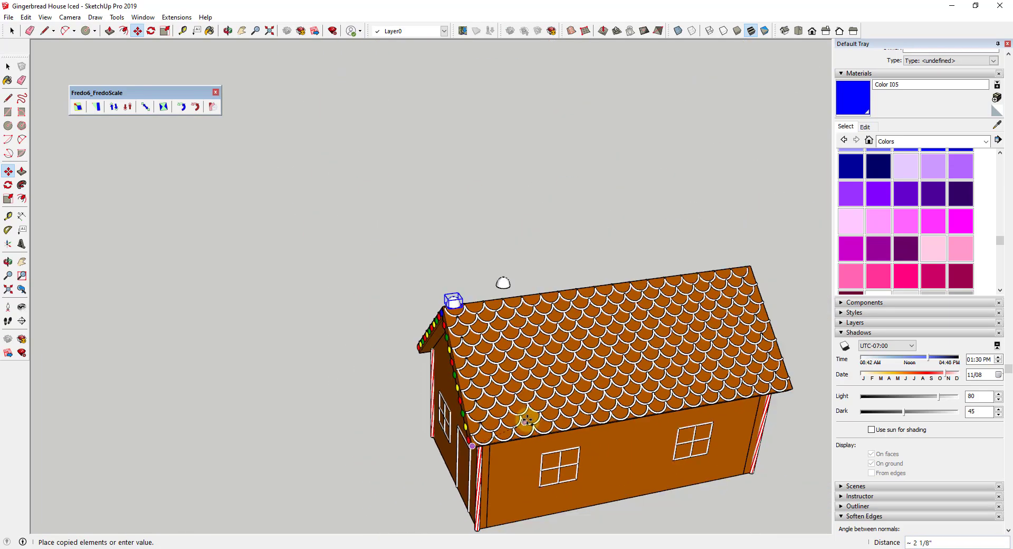
{"action": "scroll", "coordinate": [746, 396], "scroll_direction": "up", "scroll_amount": 4}
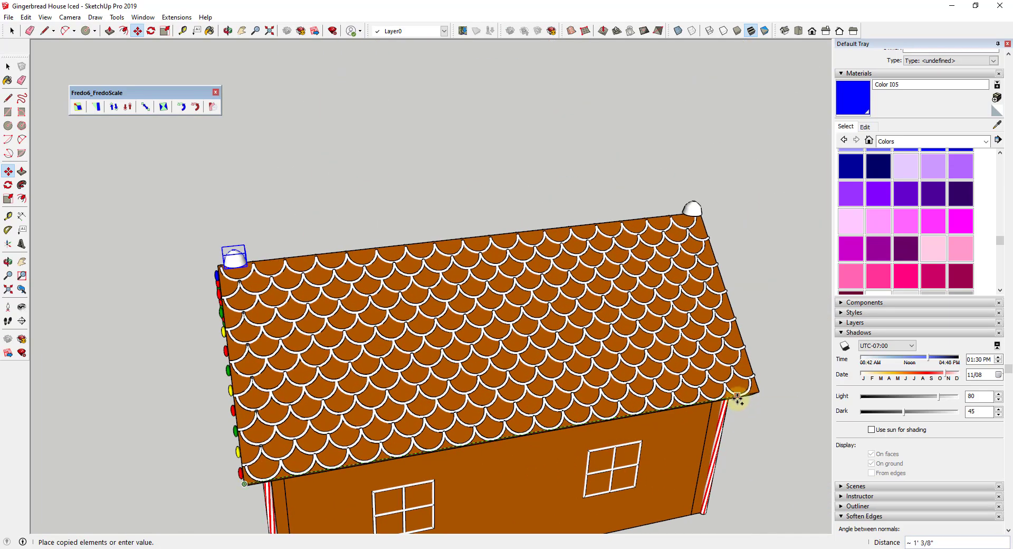
{"action": "scroll", "coordinate": [738, 400], "scroll_direction": "up", "scroll_amount": 2}
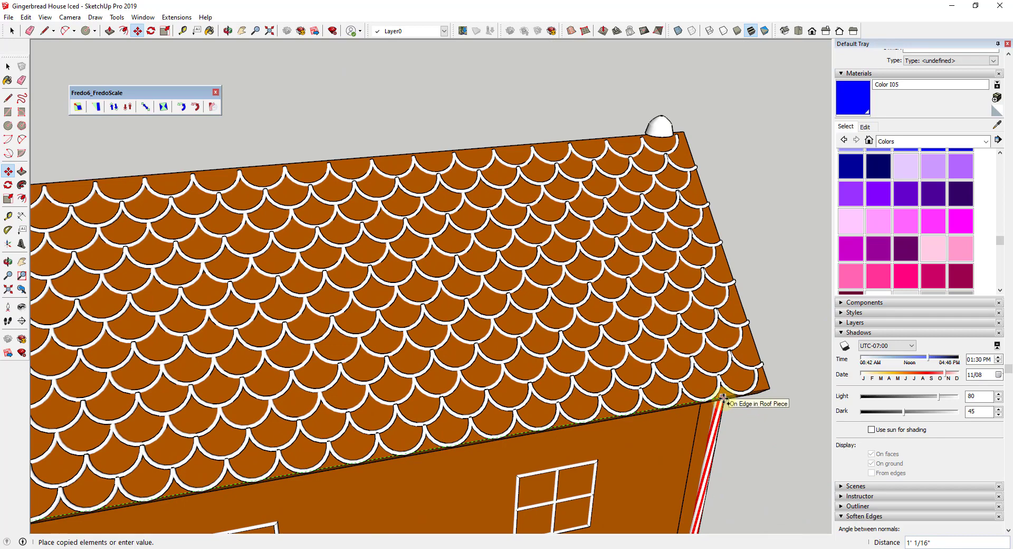
{"action": "scroll", "coordinate": [725, 399], "scroll_direction": "up", "scroll_amount": 2}
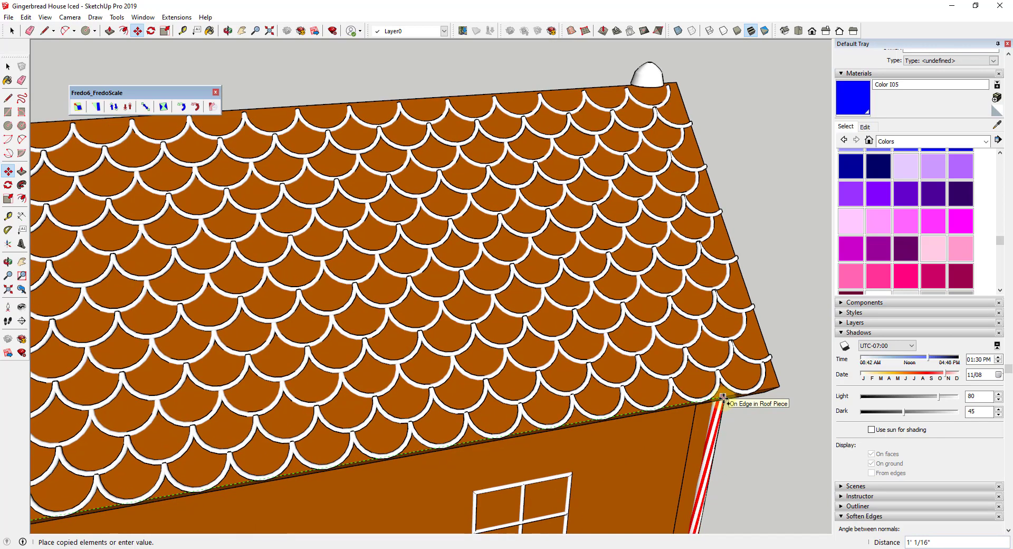
{"action": "left_click", "coordinate": [723, 396]}
Step: Space the gumdrop copies evenly along the ridge with a /10 divide
{"action": "scroll", "coordinate": [734, 393], "scroll_direction": "down", "scroll_amount": 5}
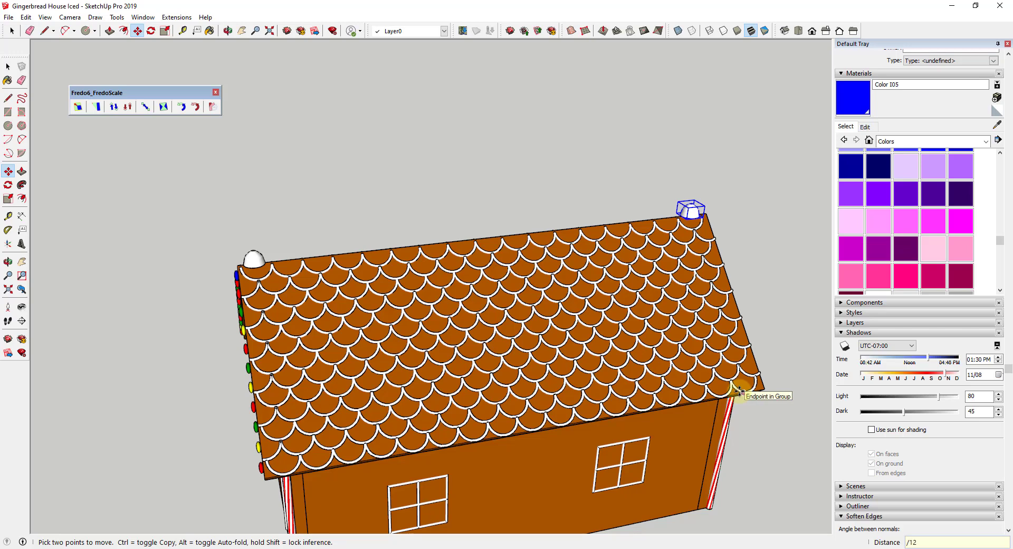
{"action": "key", "text": "Return"}
{"action": "type", "text": "/"}
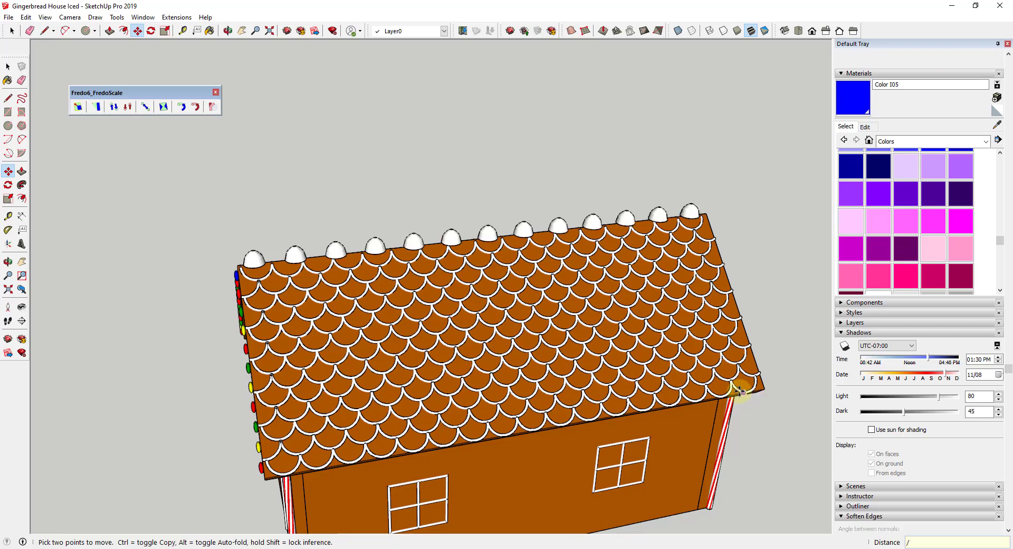
{"action": "type", "text": "10"}
{"action": "key", "text": "Return"}
Step: Paint four of the ridge gumdrops blue
{"action": "middle_click_drag", "start_coordinate": [328, 350], "coordinate": [505, 255]}
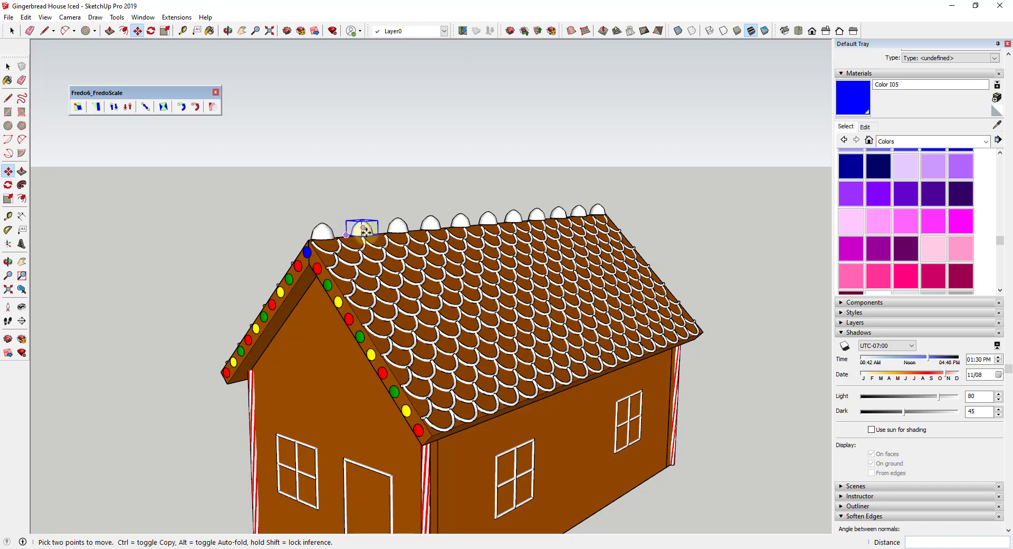
{"action": "scroll", "coordinate": [362, 227], "scroll_direction": "up", "scroll_amount": 3}
{"action": "key", "text": "space"}
{"action": "left_click", "coordinate": [845, 103]}
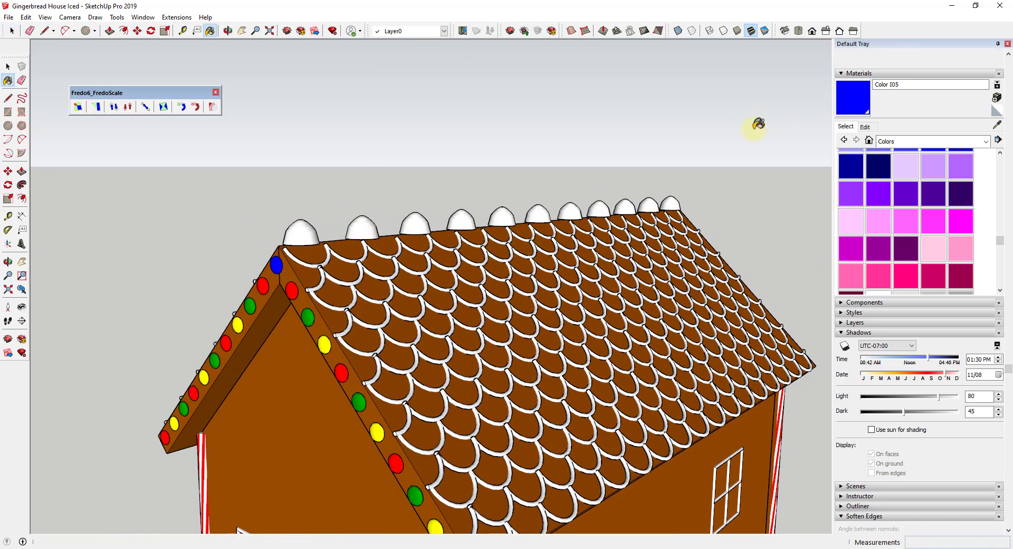
{"action": "left_click", "coordinate": [300, 232]}
{"action": "left_click", "coordinate": [459, 221]}
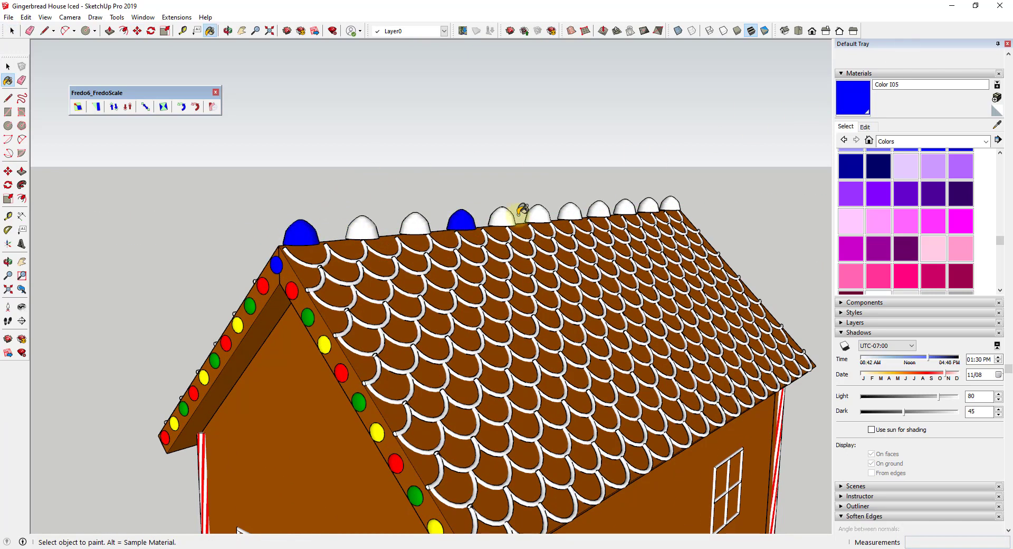
{"action": "left_click", "coordinate": [566, 209]}
{"action": "left_click", "coordinate": [648, 202]}
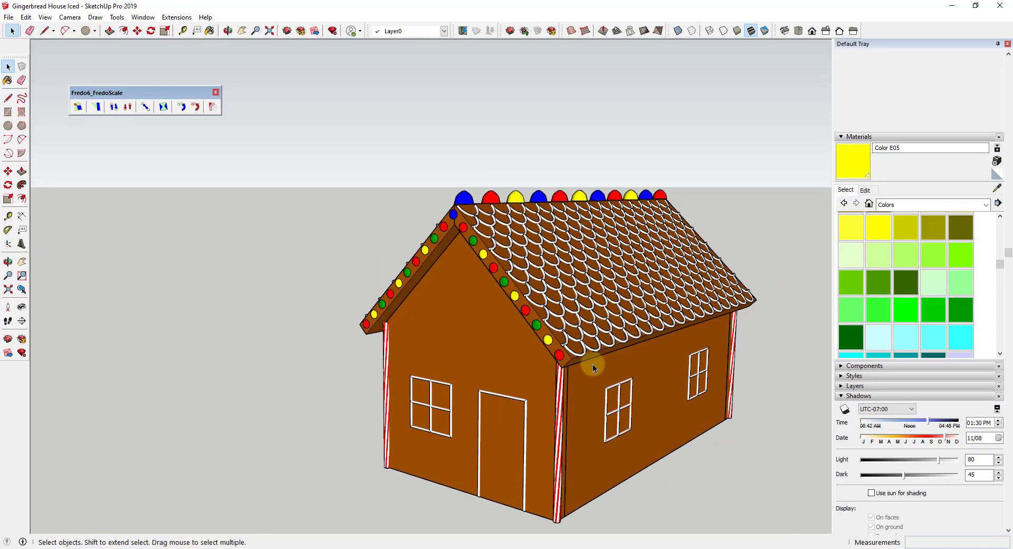
Step: Orbit over the roof and to the front gable to check the painted gumdrops
{"action": "middle_click_drag", "start_coordinate": [592, 364], "coordinate": [384, 360]}
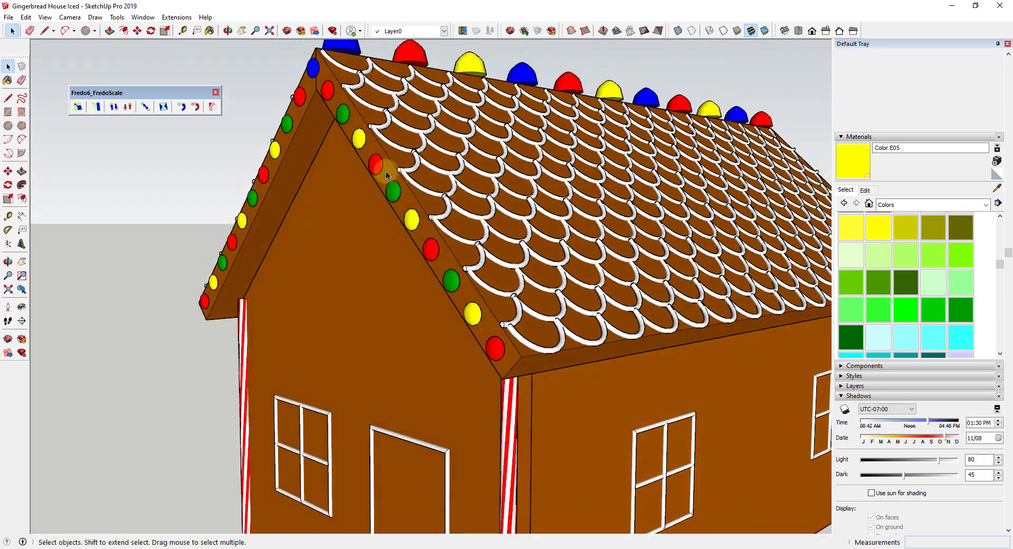
{"action": "scroll", "coordinate": [393, 169], "scroll_direction": "down", "scroll_amount": 3}
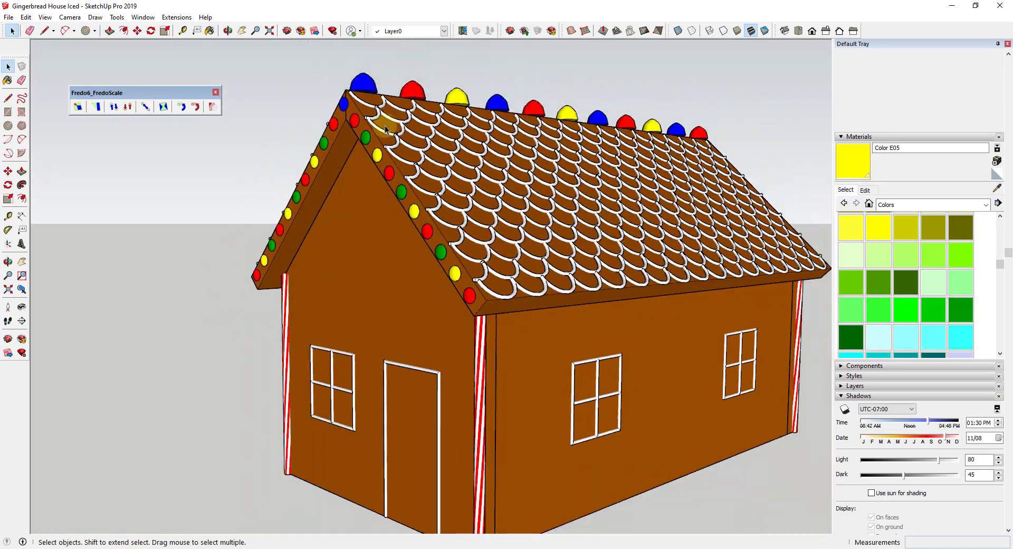
{"action": "scroll", "coordinate": [393, 135], "scroll_direction": "up", "scroll_amount": 3}
{"action": "middle_click_drag", "start_coordinate": [393, 135], "coordinate": [434, 213]}
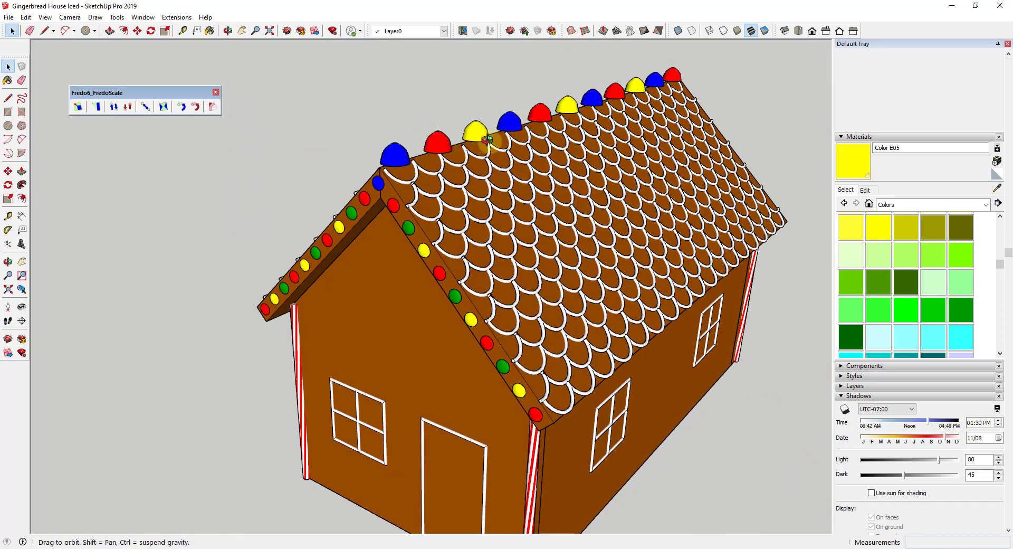
{"action": "middle_click_drag", "start_coordinate": [560, 111], "coordinate": [654, 101]}
{"action": "middle_click_drag", "start_coordinate": [528, 129], "coordinate": [655, 188]}
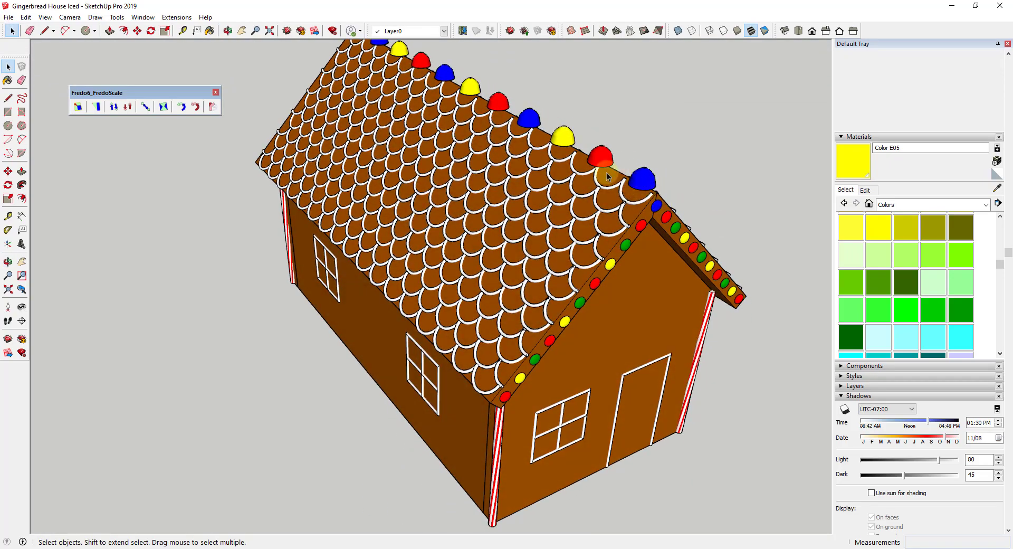
{"action": "middle_click_drag", "start_coordinate": [550, 149], "coordinate": [248, 151]}
{"action": "scroll", "coordinate": [359, 170], "scroll_direction": "up", "scroll_amount": 5}
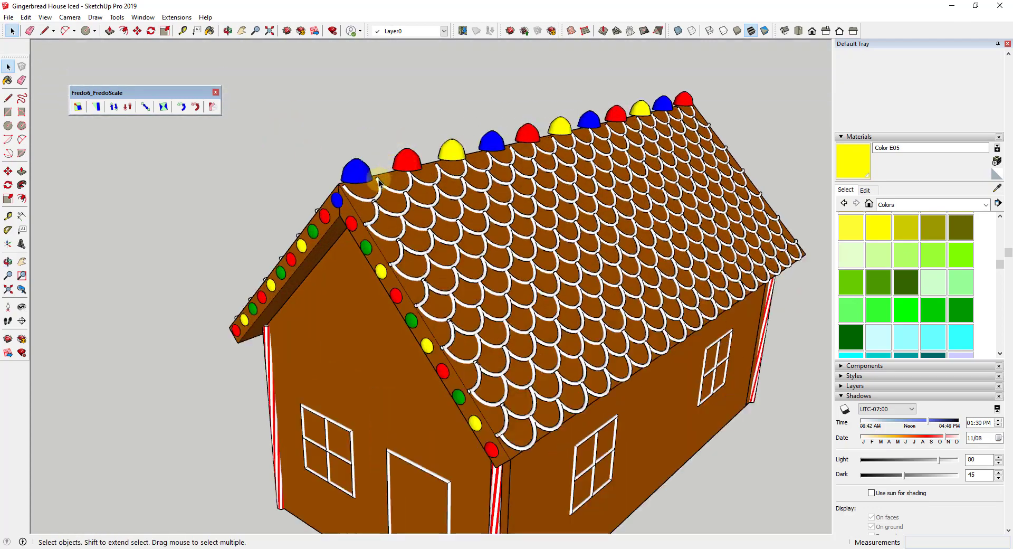
Step: Move the ridge gumdrop row about 3/16 inch along the ridge toward the front gable
{"action": "scroll", "coordinate": [353, 176], "scroll_direction": "up", "scroll_amount": 3}
{"action": "left_click", "coordinate": [350, 178]}
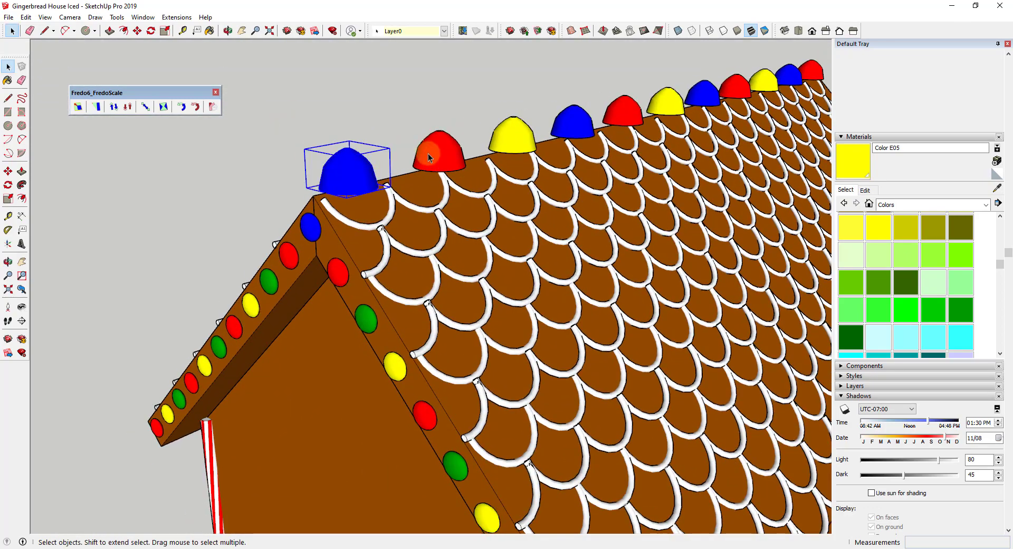
{"action": "middle_click_drag", "start_coordinate": [428, 153], "coordinate": [533, 93]}
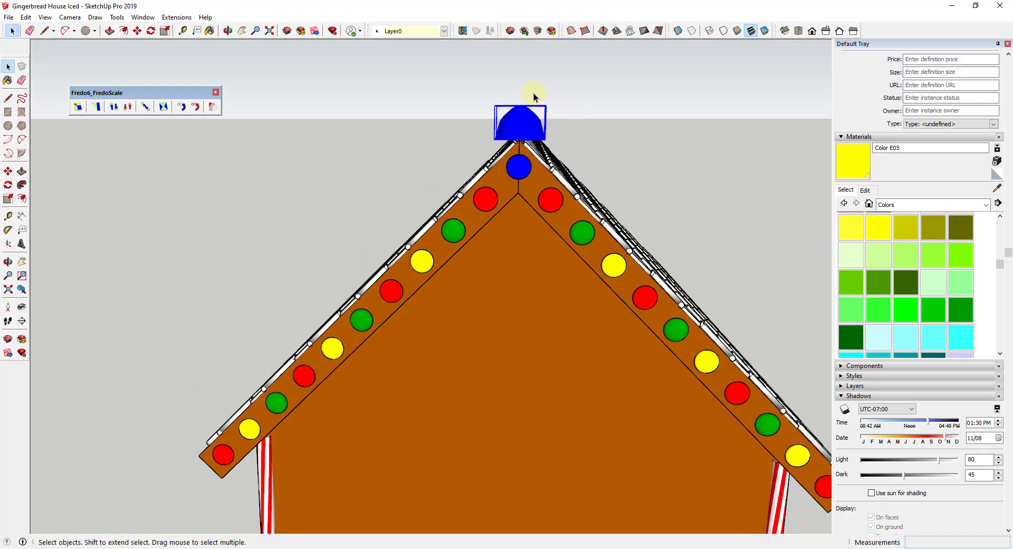
{"action": "middle_click_drag", "start_coordinate": [494, 123], "coordinate": [422, 158]}
{"action": "key", "text": "m"}
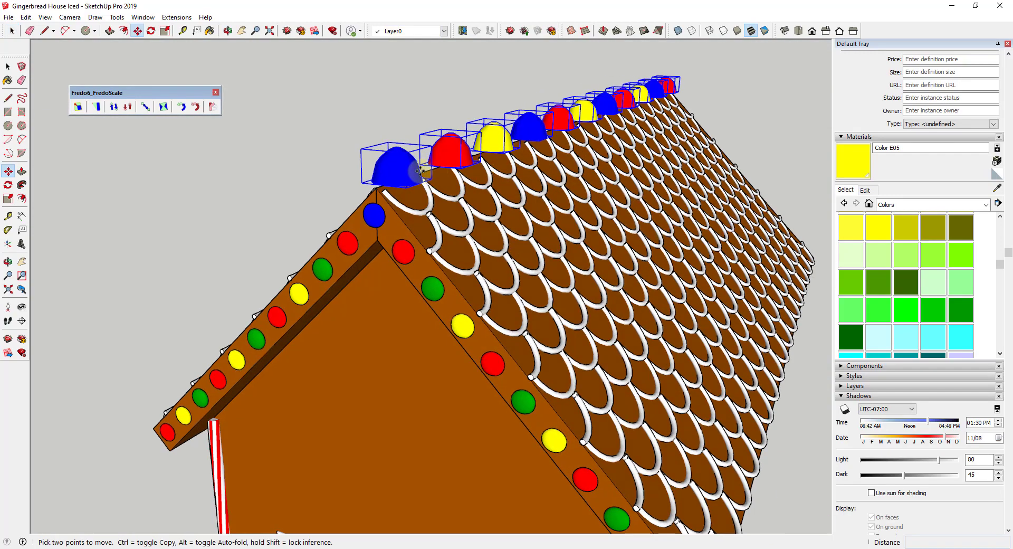
{"action": "left_click", "coordinate": [390, 173]}
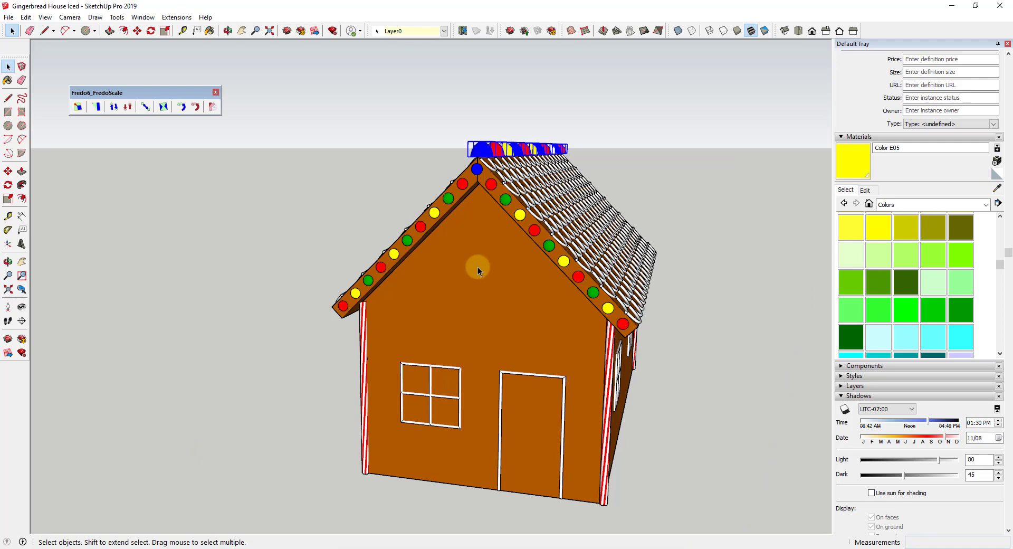
Step: Orbit and zoom to face the front gable head-on
{"action": "key", "text": "c"}
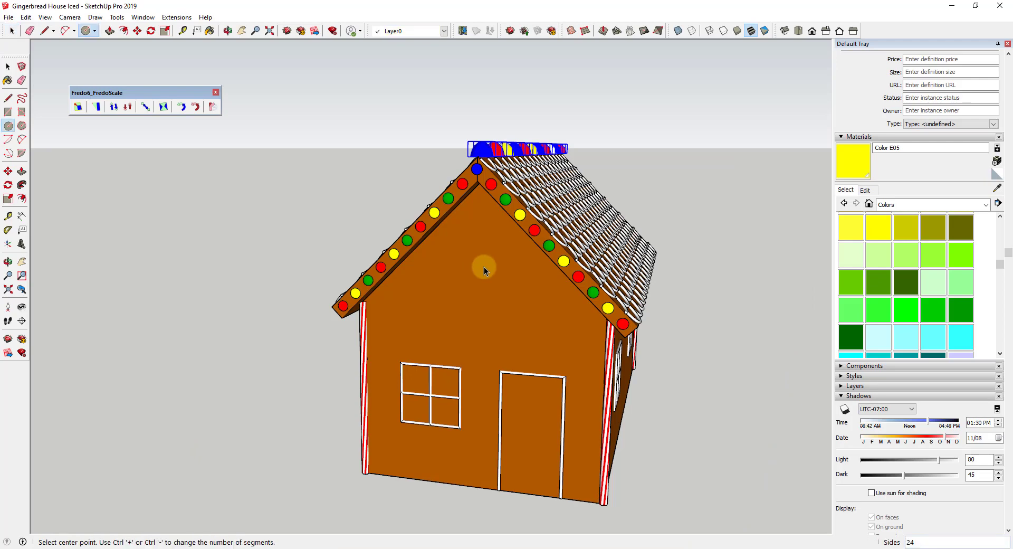
{"action": "middle_click_drag", "start_coordinate": [470, 203], "coordinate": [495, 145]}
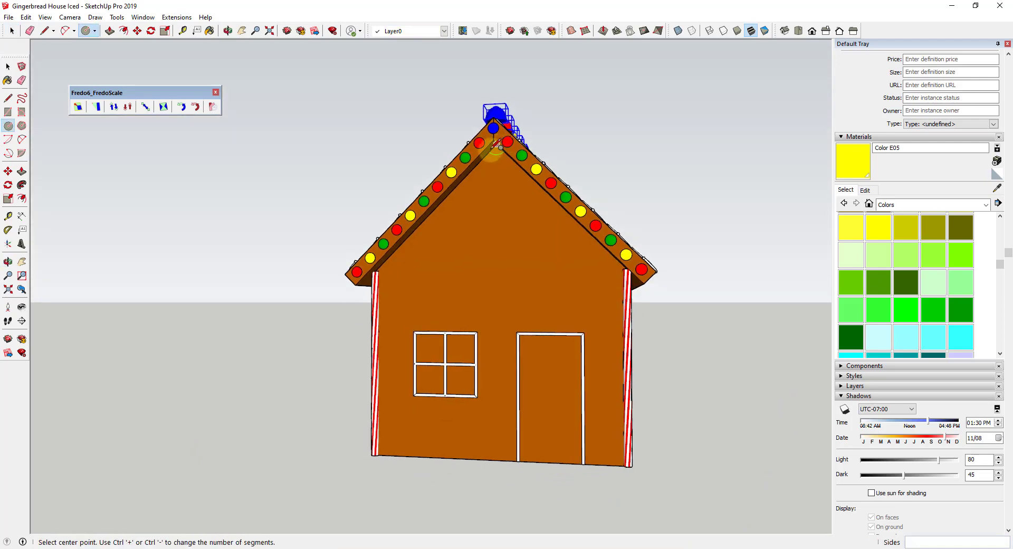
{"action": "scroll", "coordinate": [498, 144], "scroll_direction": "up", "scroll_amount": 3}
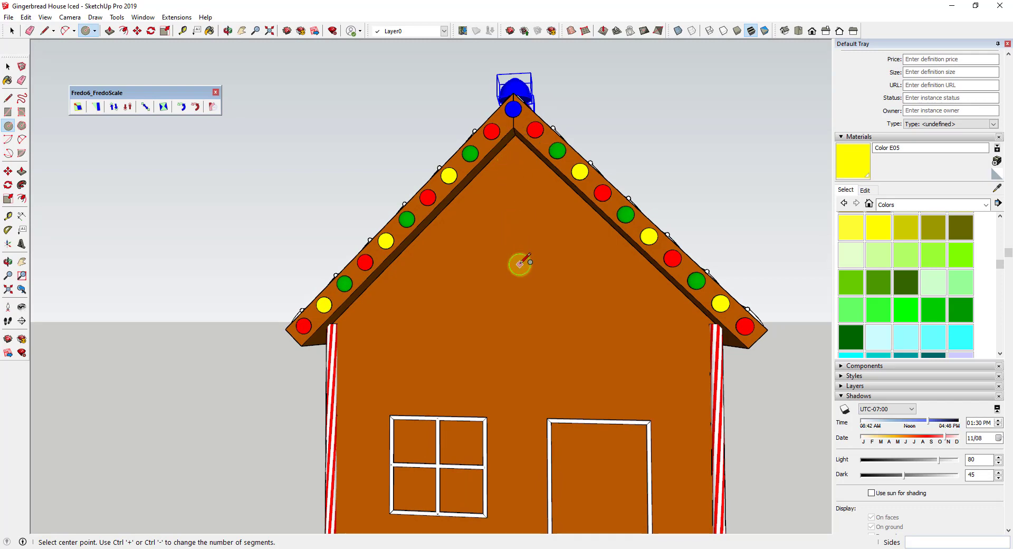
{"action": "scroll", "coordinate": [430, 154], "scroll_direction": "down", "scroll_amount": 1}
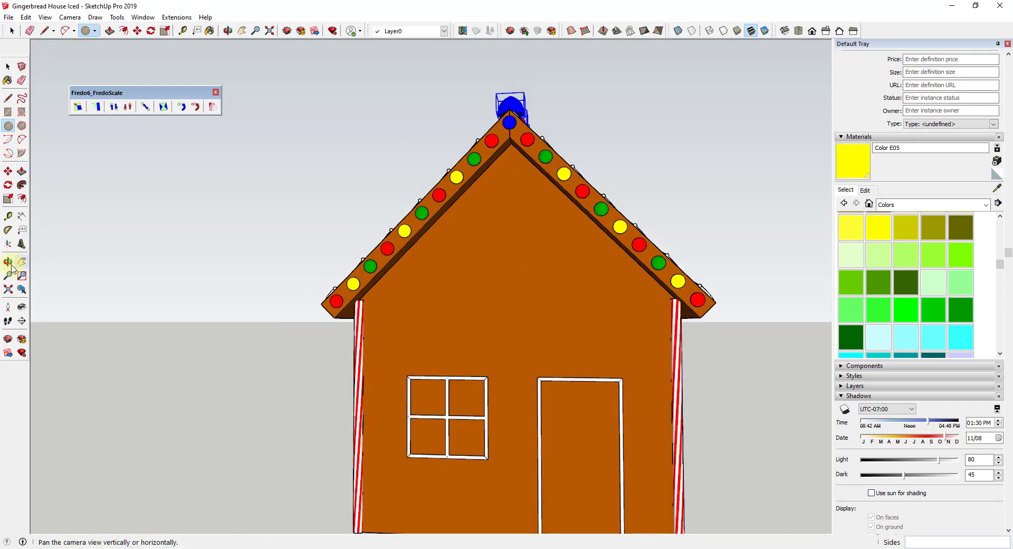
Step: Add a vertical centre guide running down the front gable from the roof apex
{"action": "left_click", "coordinate": [8, 216]}
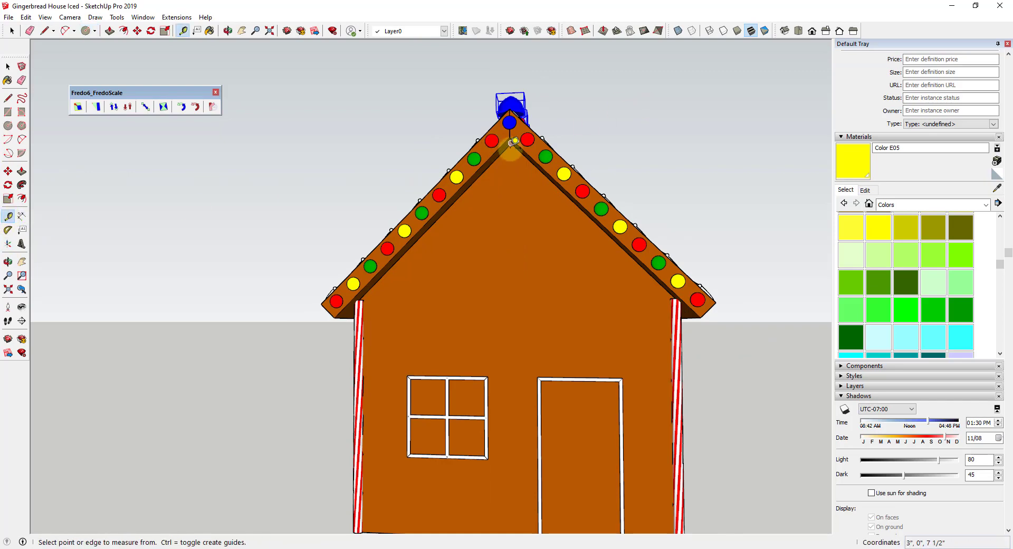
{"action": "left_click", "coordinate": [511, 142]}
{"action": "scroll", "coordinate": [510, 151], "scroll_direction": "down", "scroll_amount": 2}
{"action": "left_click", "coordinate": [512, 387]}
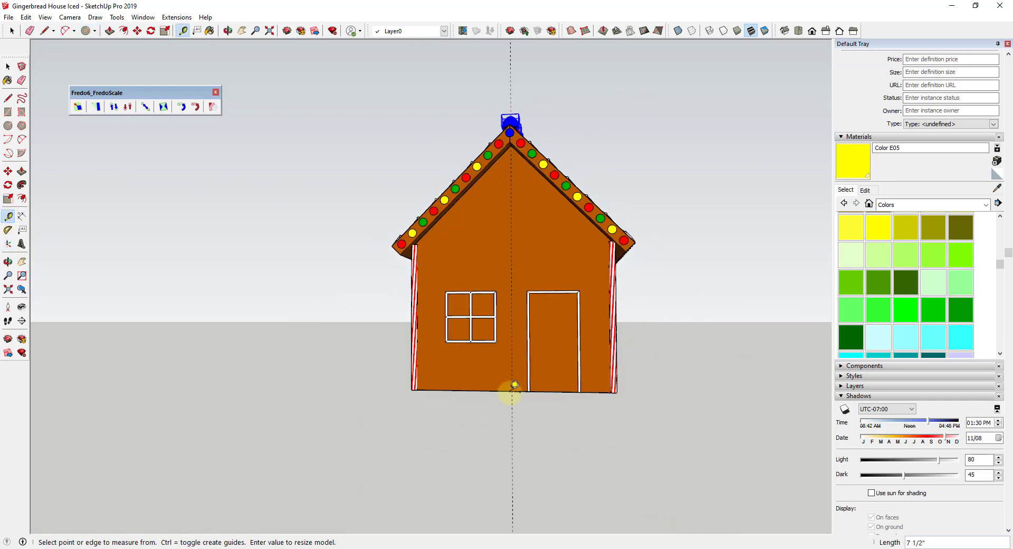
{"action": "middle_click_drag", "start_coordinate": [501, 236], "coordinate": [525, 239]}
Step: Draw a circle centred on the guide below the peak and delete its inner face
{"action": "key", "text": "c"}
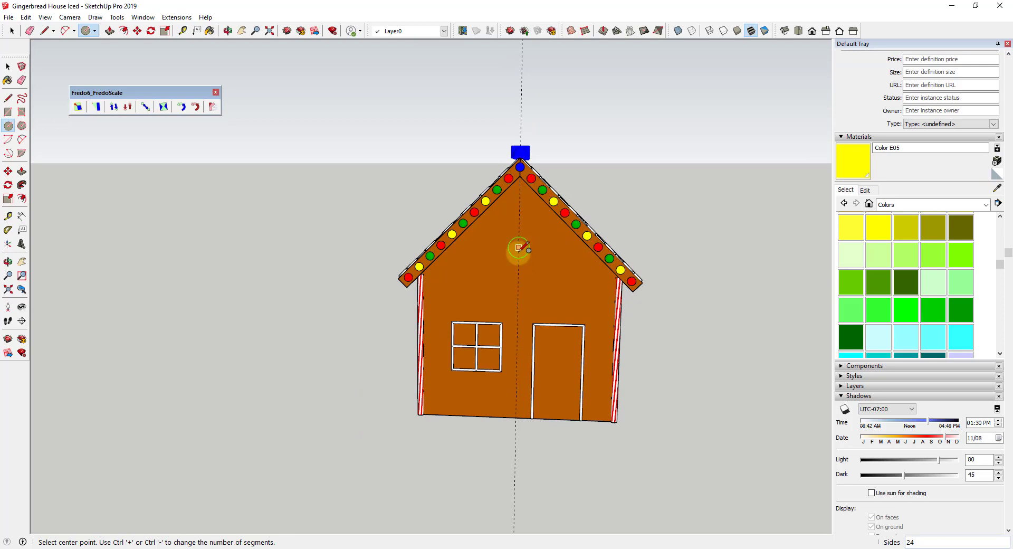
{"action": "left_click", "coordinate": [518, 254]}
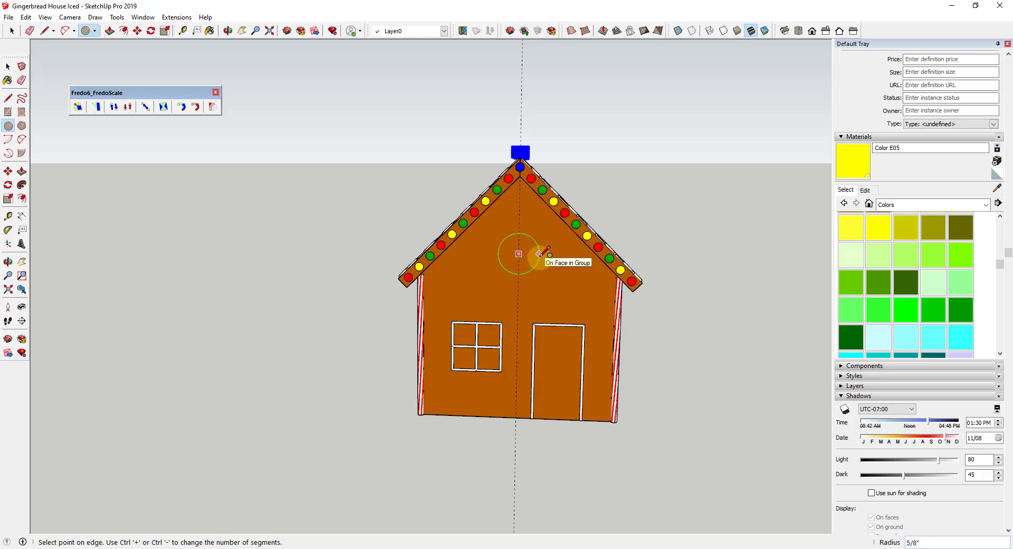
{"action": "left_click", "coordinate": [539, 253]}
{"action": "key", "text": "space"}
{"action": "left_click", "coordinate": [523, 248]}
{"action": "key", "text": "Delete"}
{"action": "scroll", "coordinate": [557, 257], "scroll_direction": "up", "scroll_amount": 3}
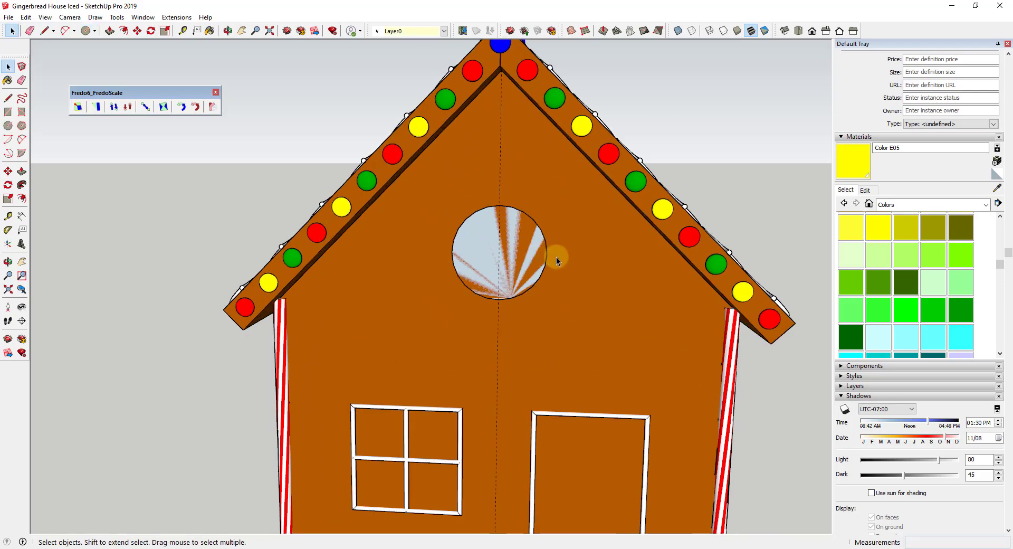
{"action": "middle_click_drag", "start_coordinate": [556, 256], "coordinate": [473, 256]}
{"action": "scroll", "coordinate": [473, 257], "scroll_direction": "down", "scroll_amount": 4}
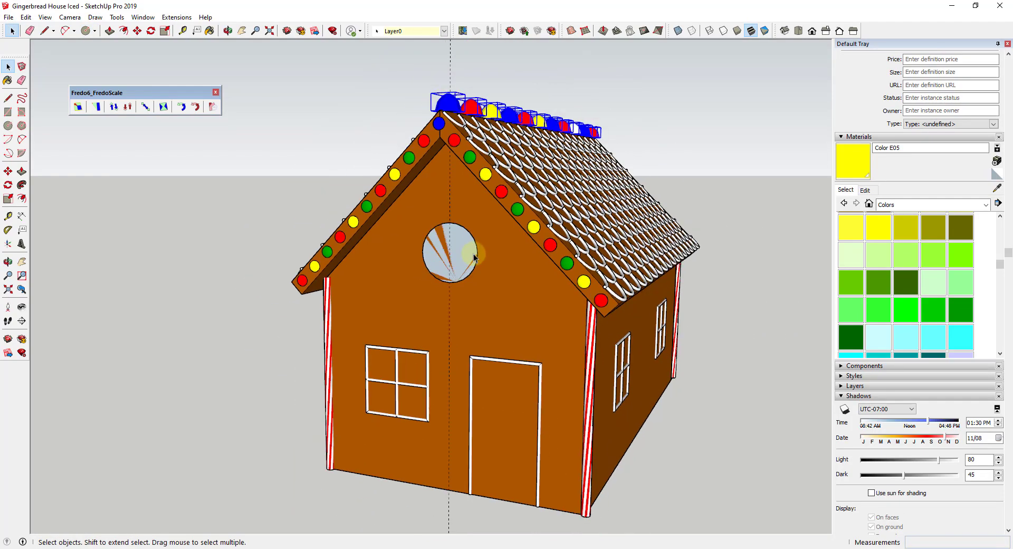
{"action": "middle_click_drag", "start_coordinate": [467, 259], "coordinate": [425, 253]}
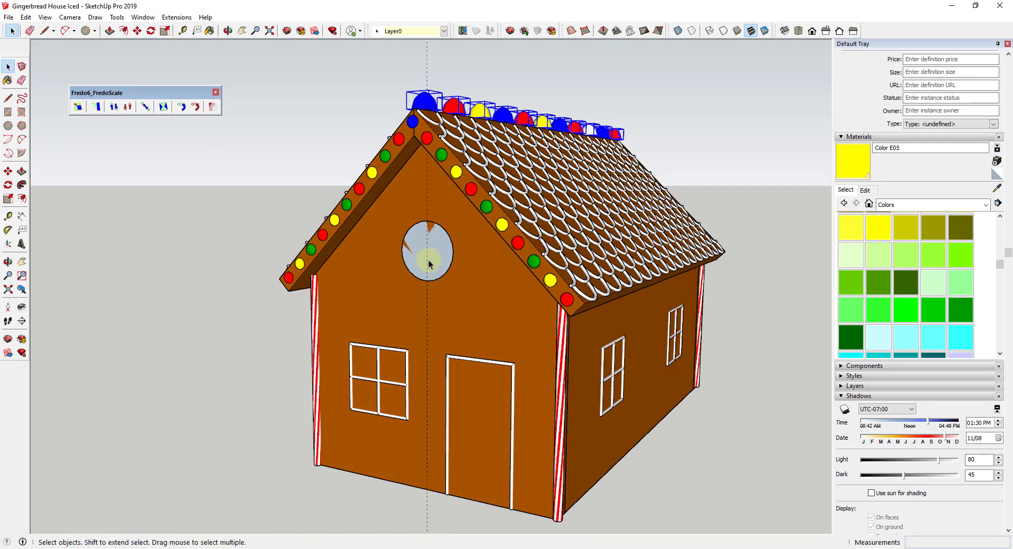
Step: Push/Pull the round face out 1/4 inch to form a raised white disc
{"action": "key", "text": "p"}
{"action": "left_click", "coordinate": [435, 254]}
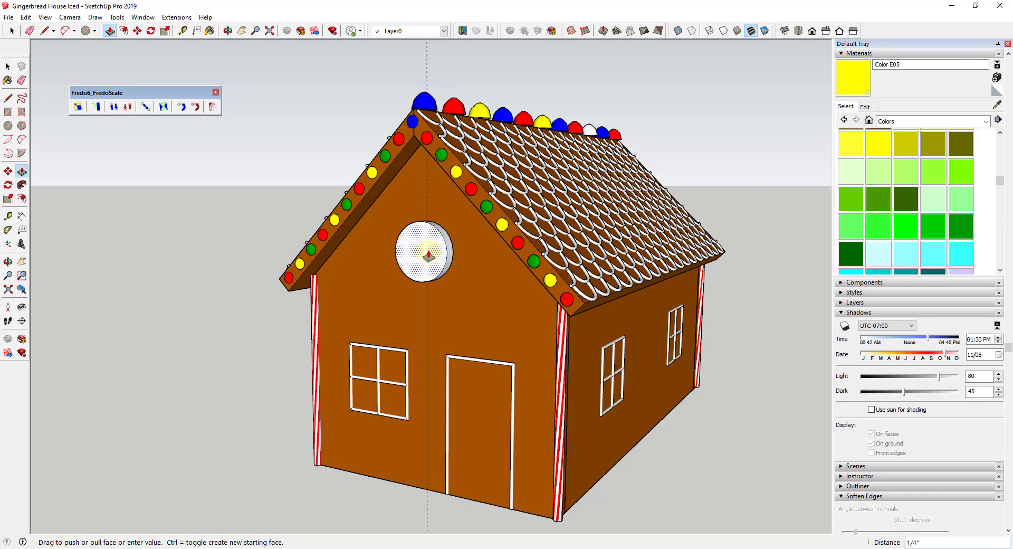
{"action": "left_click", "coordinate": [428, 256]}
{"action": "middle_click_drag", "start_coordinate": [428, 255], "coordinate": [451, 240]}
{"action": "scroll", "coordinate": [441, 243], "scroll_direction": "up", "scroll_amount": 3}
{"action": "key", "text": "space"}
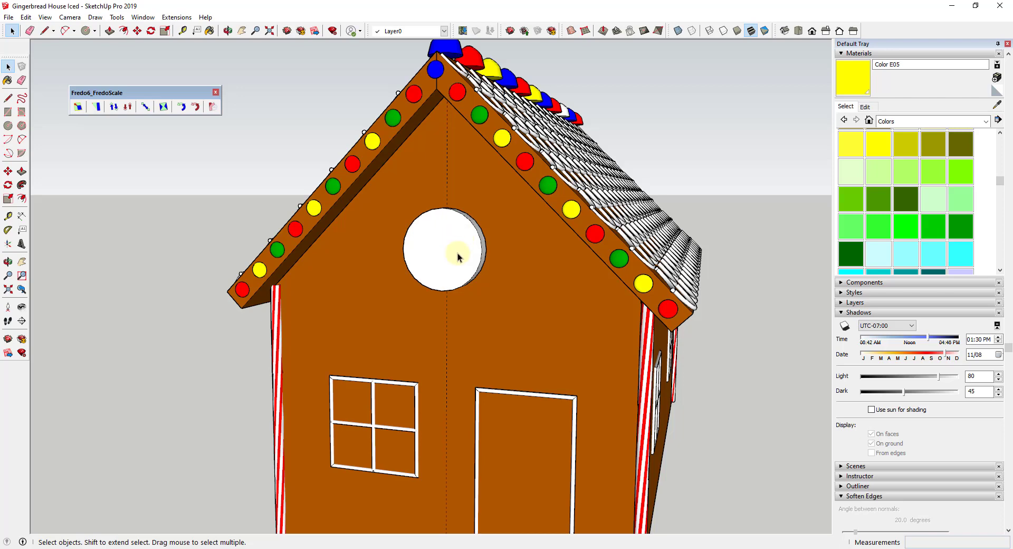
{"action": "key", "text": "a"}
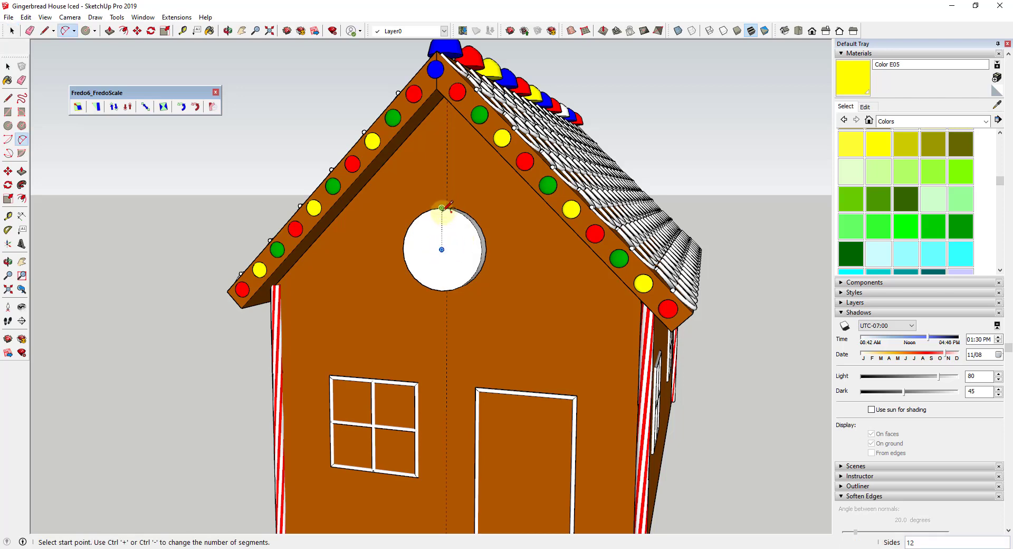
Step: Draw a curved arc from the disc's centre to its edge
{"action": "left_click", "coordinate": [445, 248]}
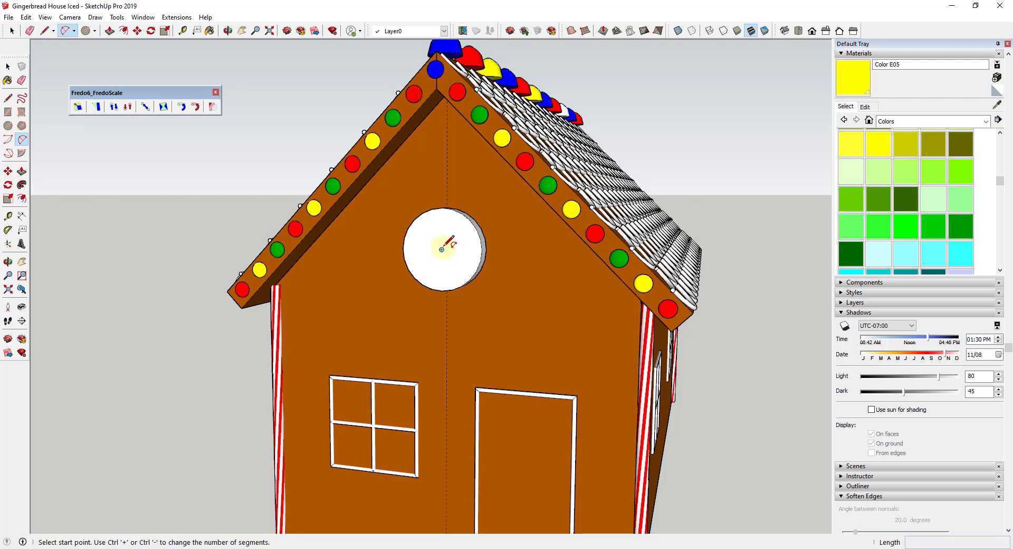
{"action": "left_click", "coordinate": [471, 219]}
{"action": "scroll", "coordinate": [456, 226], "scroll_direction": "up", "scroll_amount": 2}
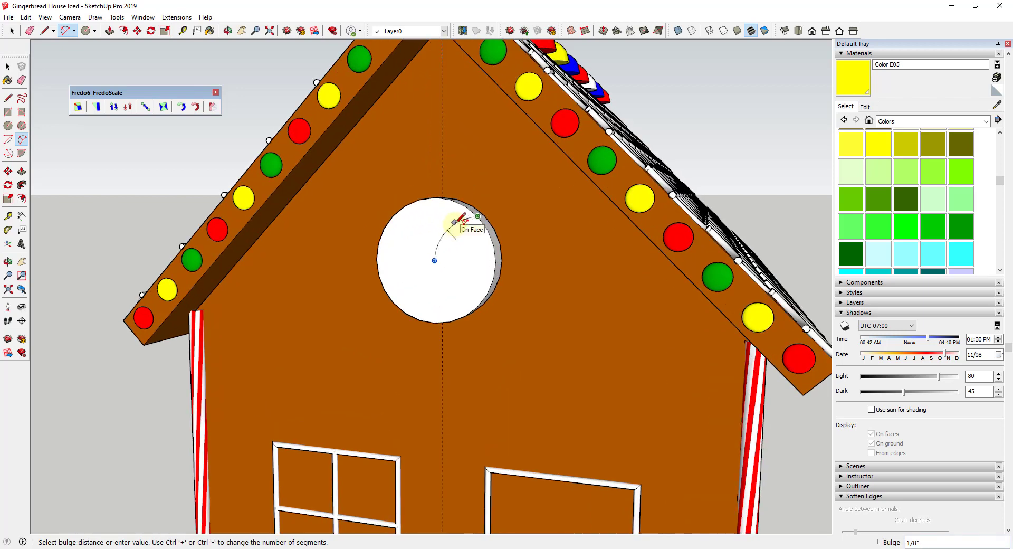
{"action": "left_click", "coordinate": [455, 222]}
{"action": "key", "text": "space"}
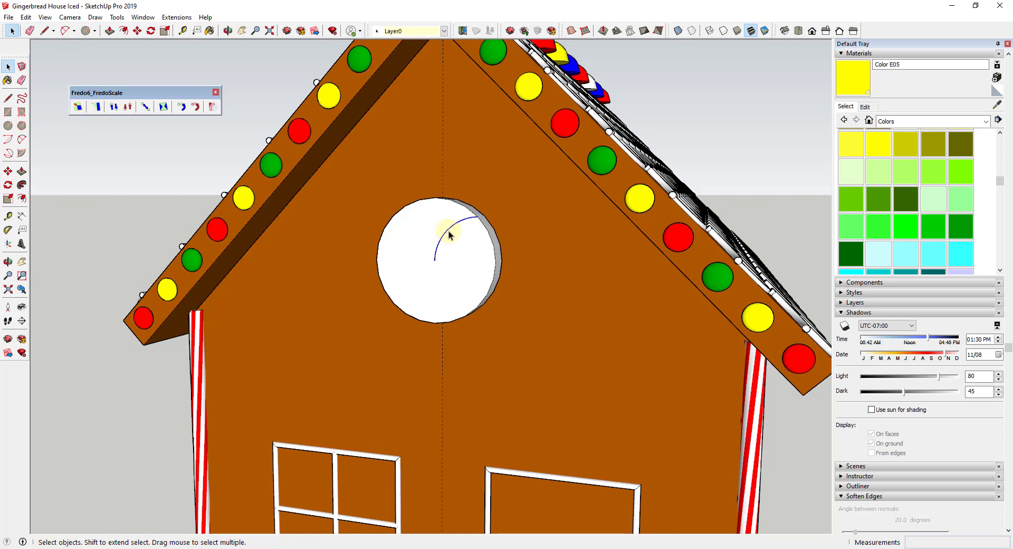
Step: Rotate-copy the arc 45° around the disc centre and array it with *8
{"action": "key", "text": "q"}
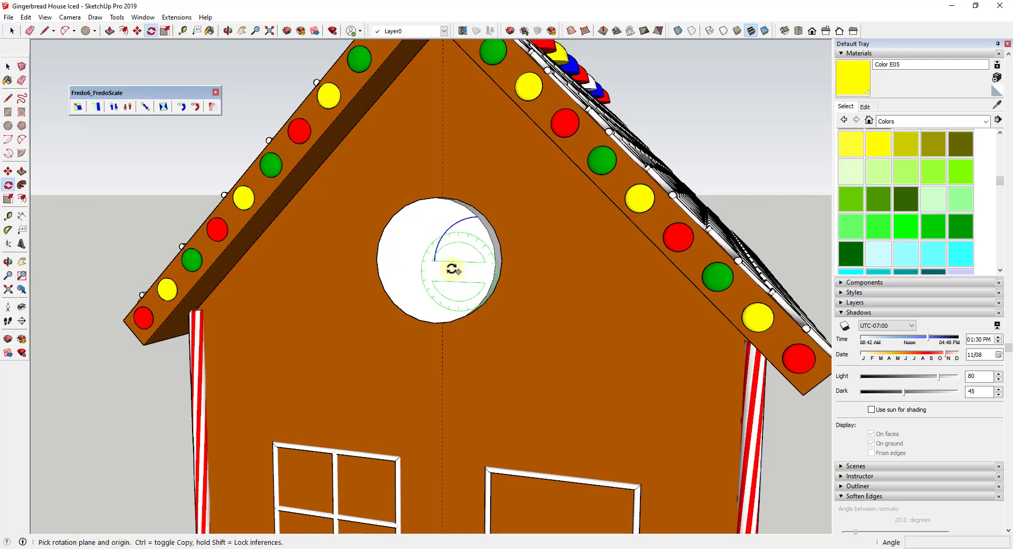
{"action": "left_click", "coordinate": [434, 260]}
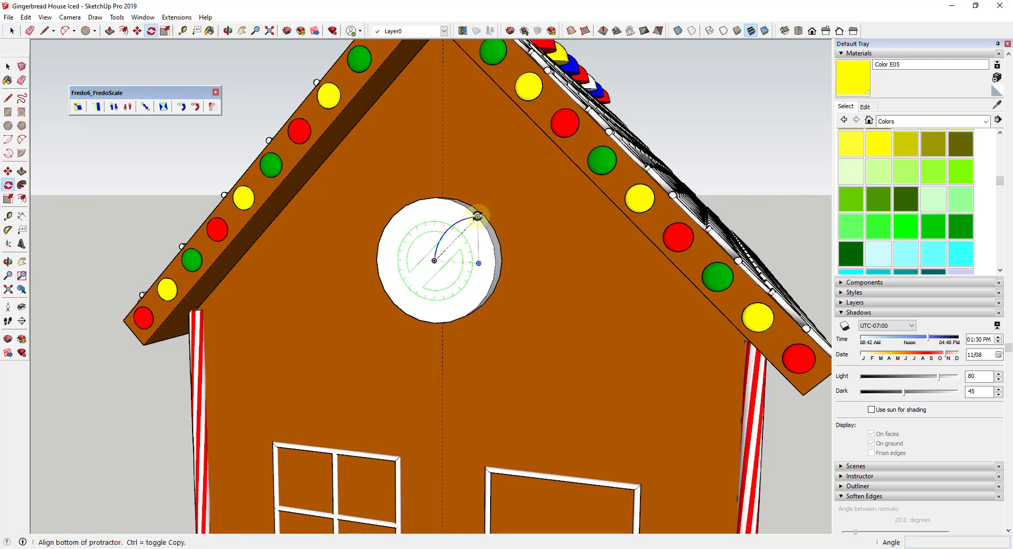
{"action": "left_click", "coordinate": [478, 216]}
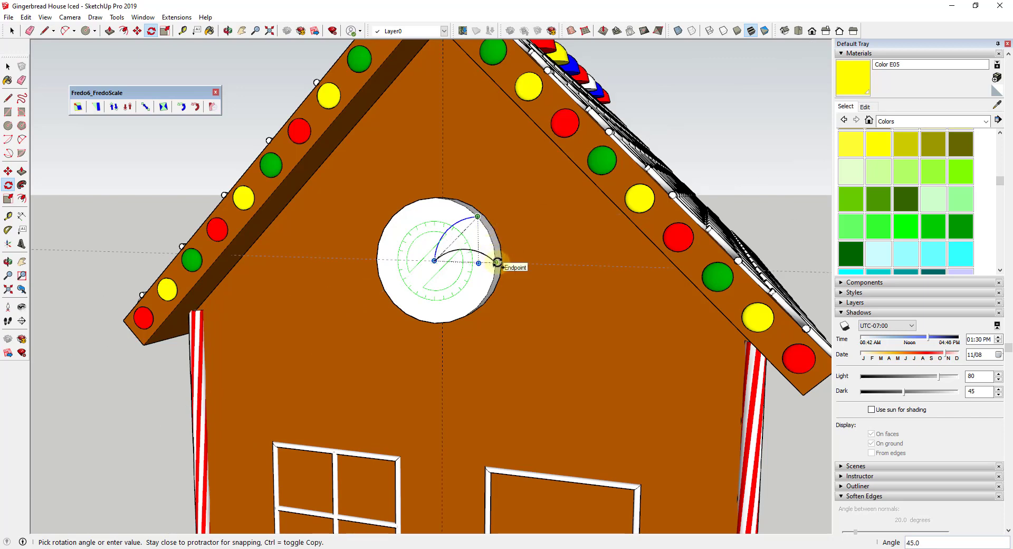
{"action": "key", "text": "space"}
{"action": "key", "text": "q"}
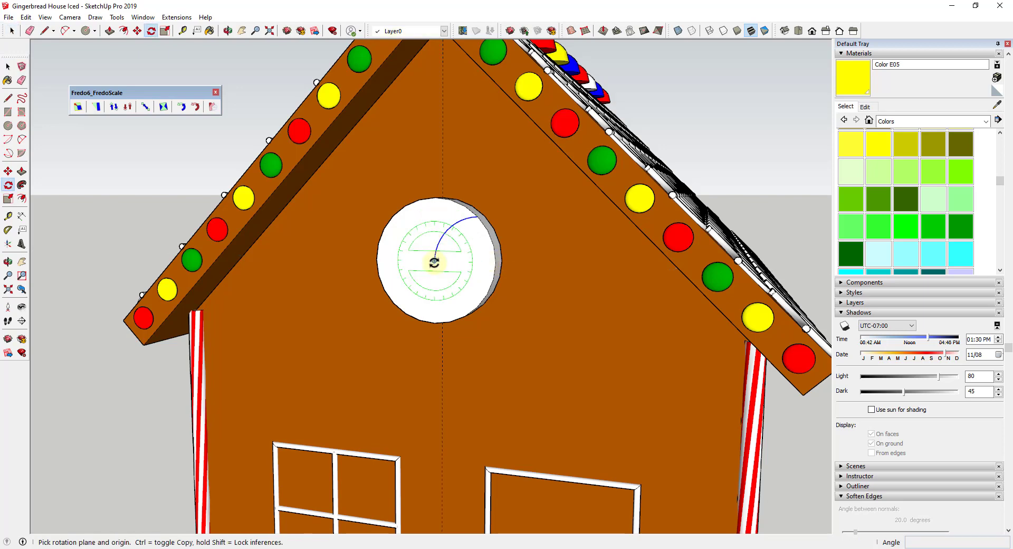
{"action": "left_click", "coordinate": [434, 262]}
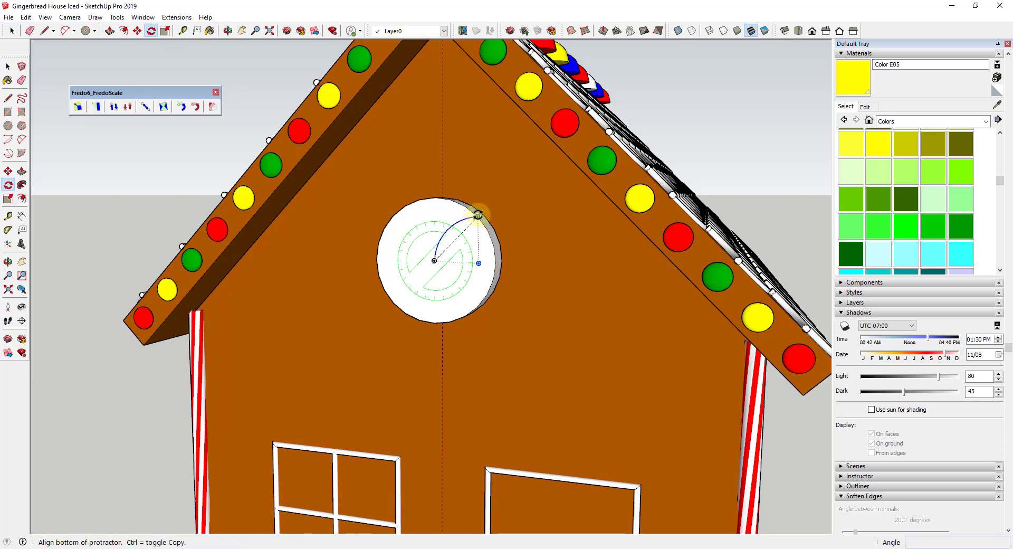
{"action": "left_click", "coordinate": [477, 217]}
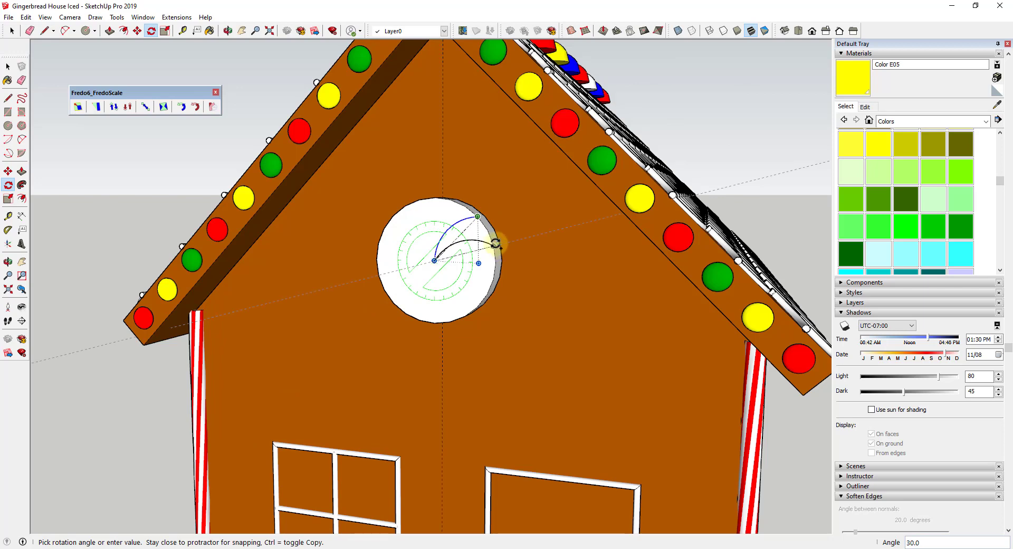
{"action": "left_click", "coordinate": [499, 261]}
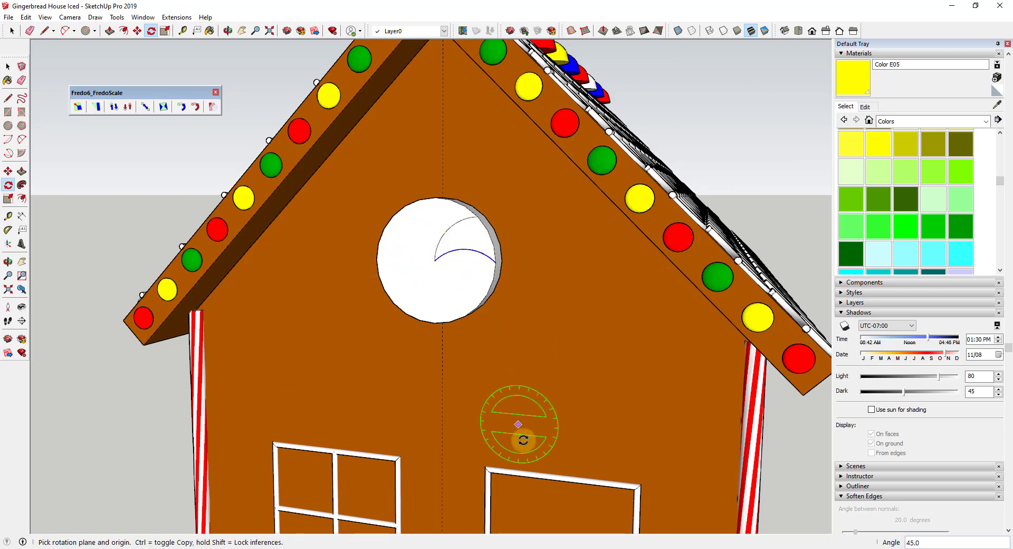
{"action": "type", "text": "*"}
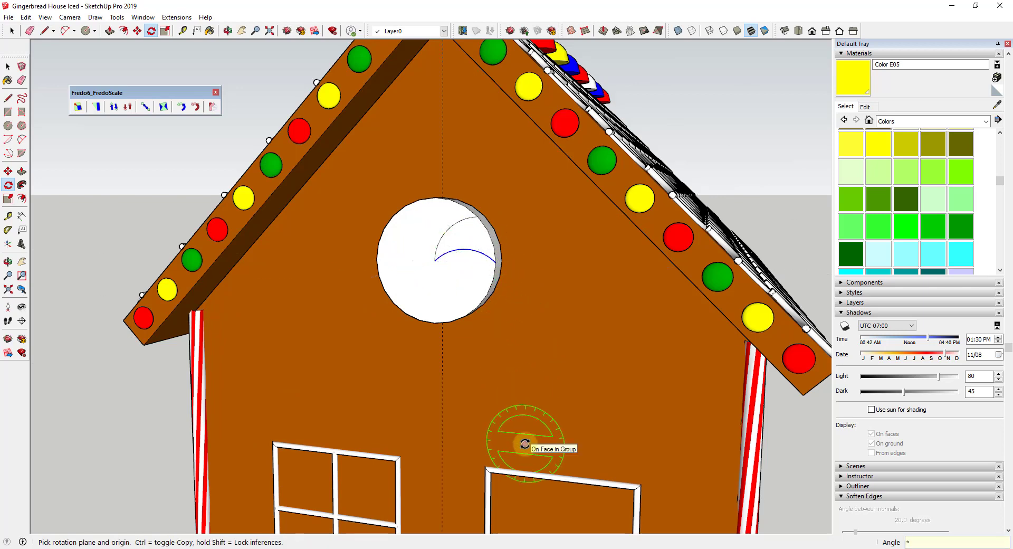
{"action": "type", "text": "8"}
{"action": "key", "text": "Return"}
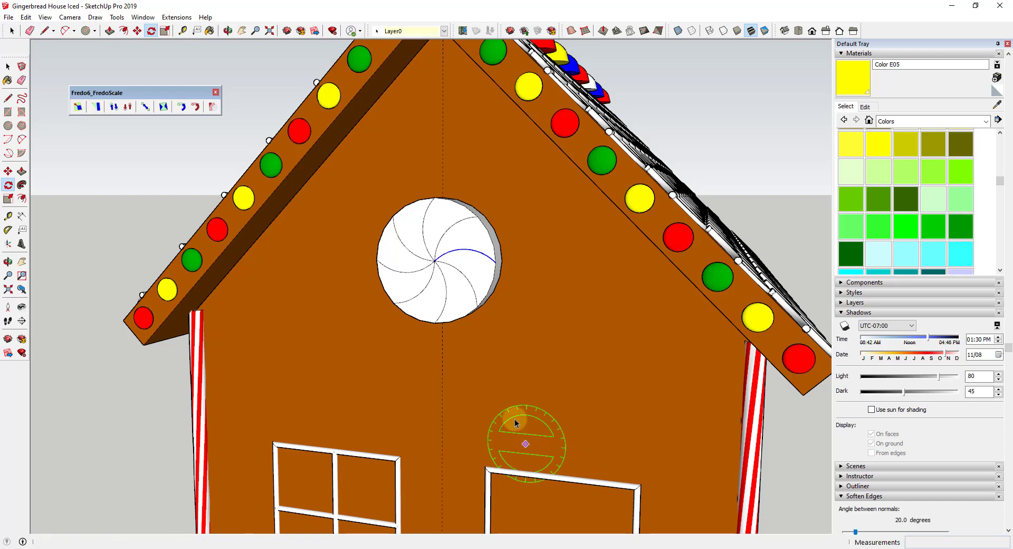
{"action": "key", "text": "space"}
{"action": "middle_click_drag", "start_coordinate": [515, 317], "coordinate": [505, 297]}
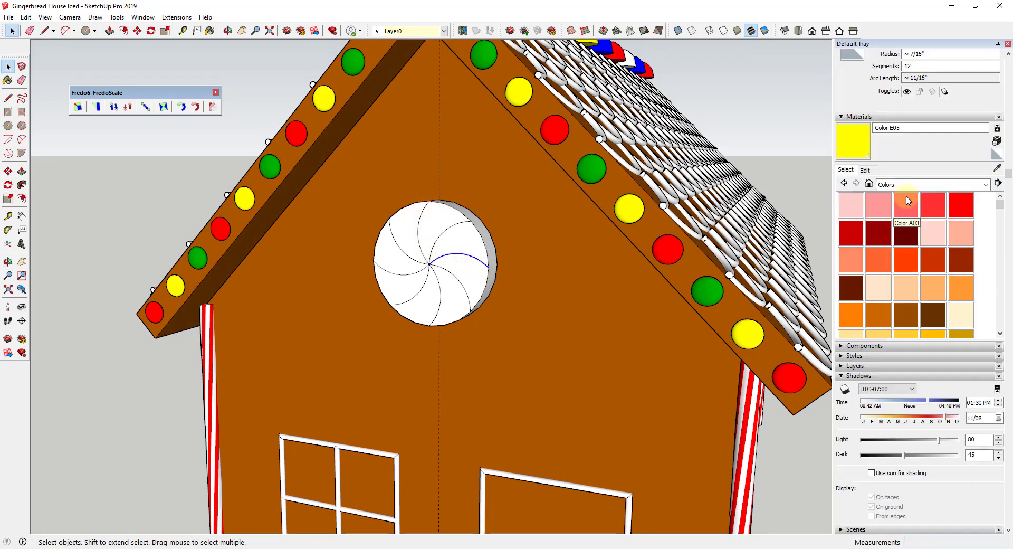
Step: Paint four alternating swirl wedges on the gable disc with red Color A05
{"action": "left_click", "coordinate": [960, 205]}
{"action": "left_click", "coordinate": [431, 219]}
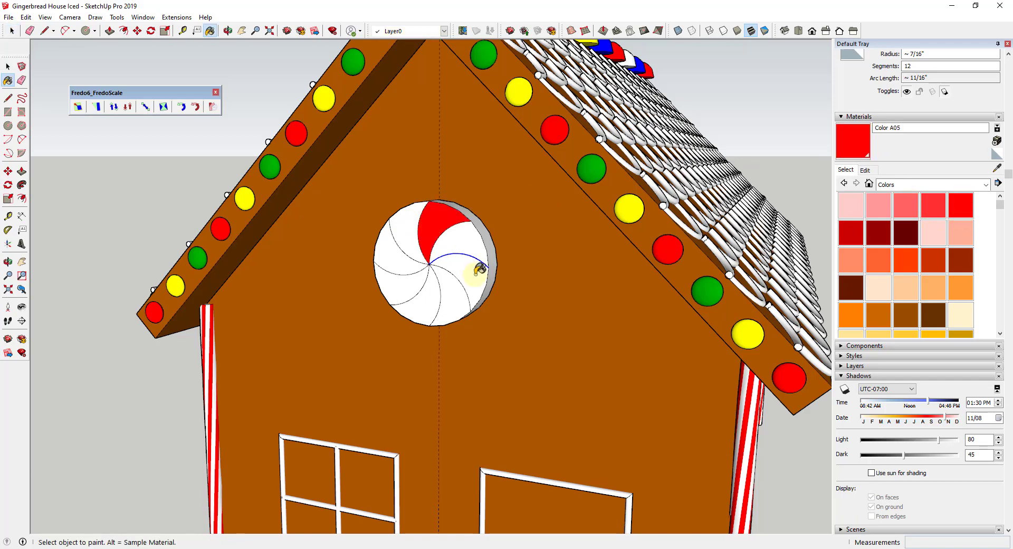
{"action": "left_click", "coordinate": [457, 293]}
{"action": "left_click", "coordinate": [431, 305]}
{"action": "left_click", "coordinate": [395, 255]}
{"action": "key", "text": "space"}
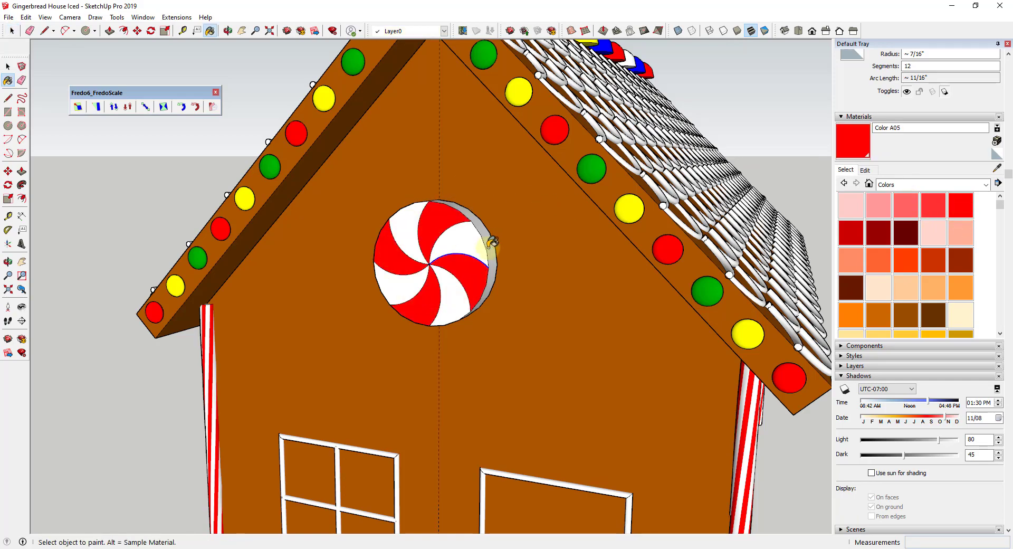
{"action": "mouse_move", "coordinate": [493, 243]}
{"action": "middle_mouse_down"}
{"action": "mouse_move", "coordinate": [491, 235]}
{"action": "mouse_move", "coordinate": [487, 246]}
{"action": "mouse_move", "coordinate": [511, 244]}
{"action": "mouse_move", "coordinate": [410, 238]}
{"action": "middle_mouse_up"}
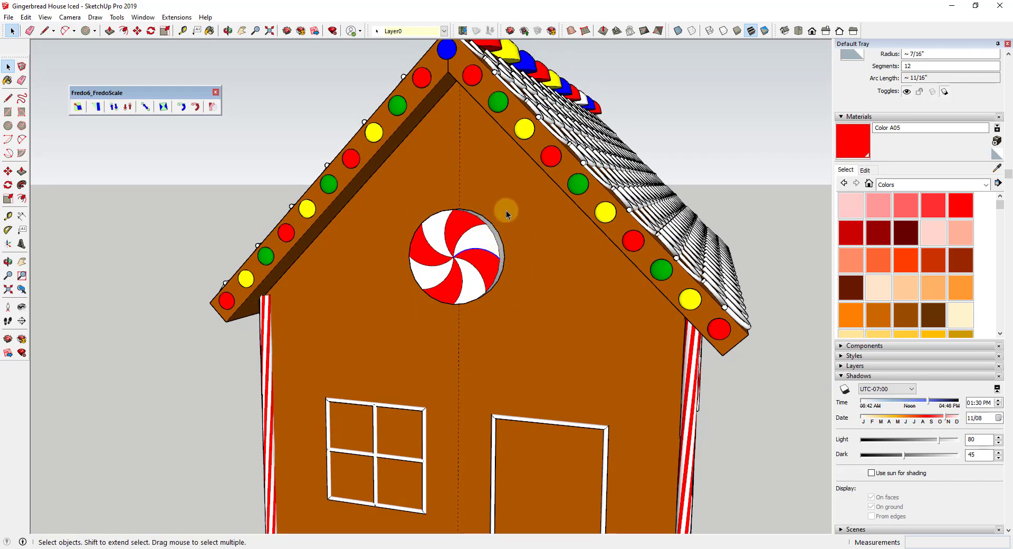
Step: Draw a dividing line across the peppermint disc's rim
{"action": "middle_click_drag", "start_coordinate": [507, 208], "coordinate": [502, 253]}
{"action": "key", "text": "l"}
{"action": "scroll", "coordinate": [494, 232], "scroll_direction": "up", "scroll_amount": 4}
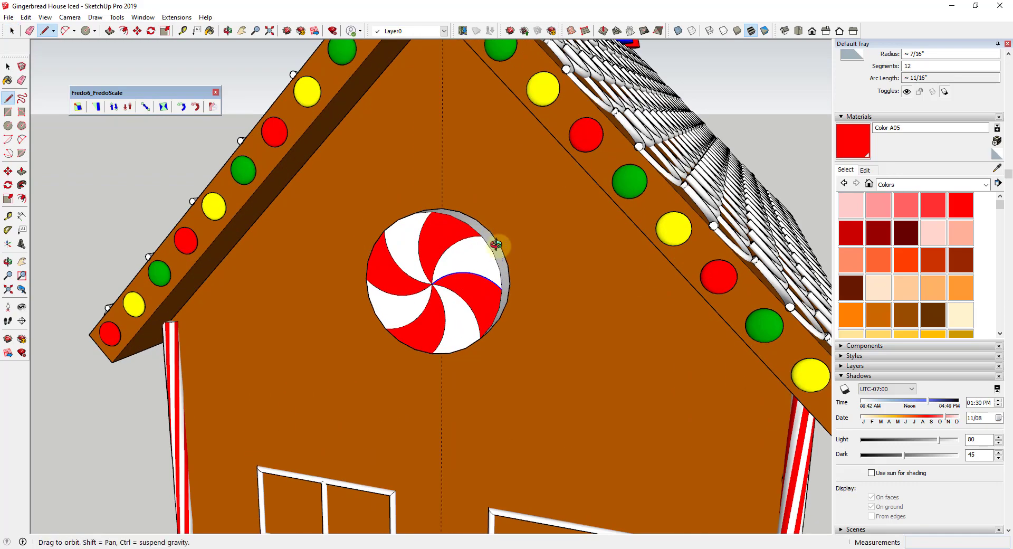
{"action": "left_click", "coordinate": [443, 219]}
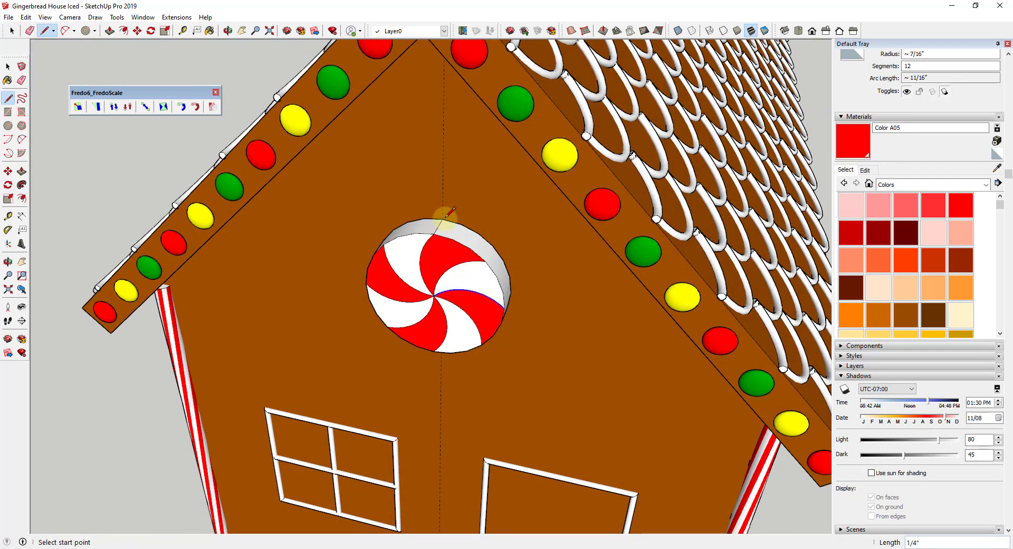
{"action": "left_click", "coordinate": [491, 249]}
{"action": "key", "text": "space"}
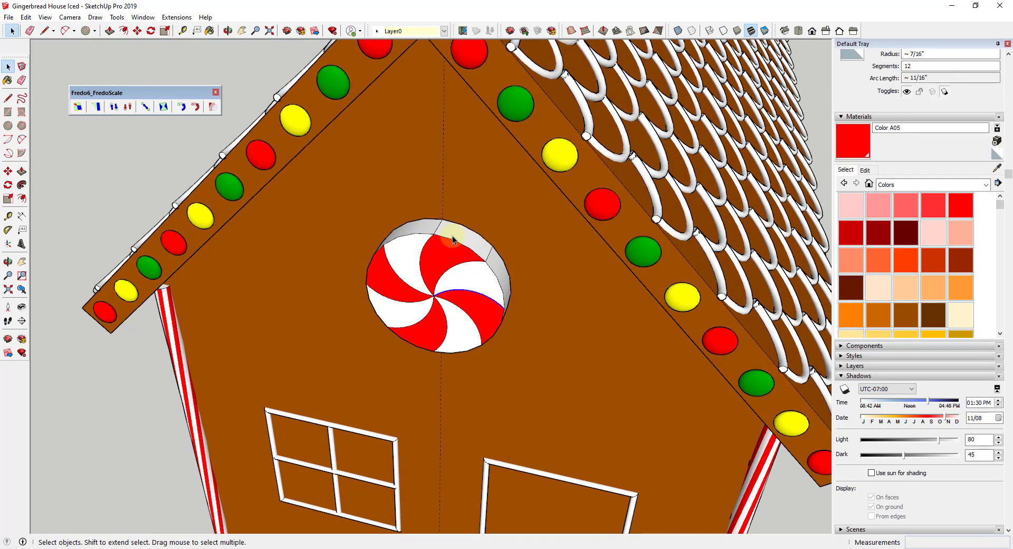
Step: Rotate-copy the selected rim dividing edges around the disc's centre
{"action": "left_click", "coordinate": [482, 249]}
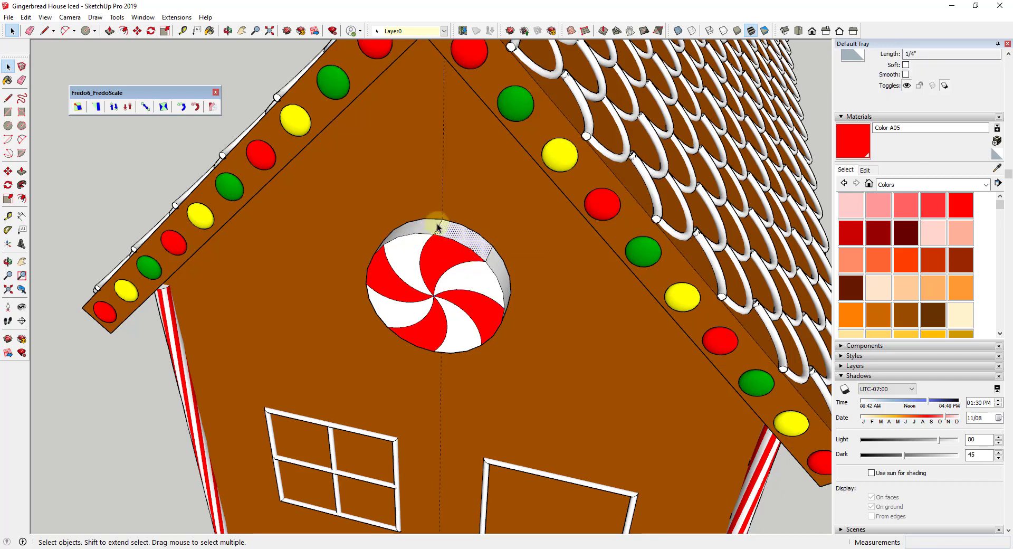
{"action": "left_click", "coordinate": [438, 227]}
{"action": "left_click", "coordinate": [490, 256]}
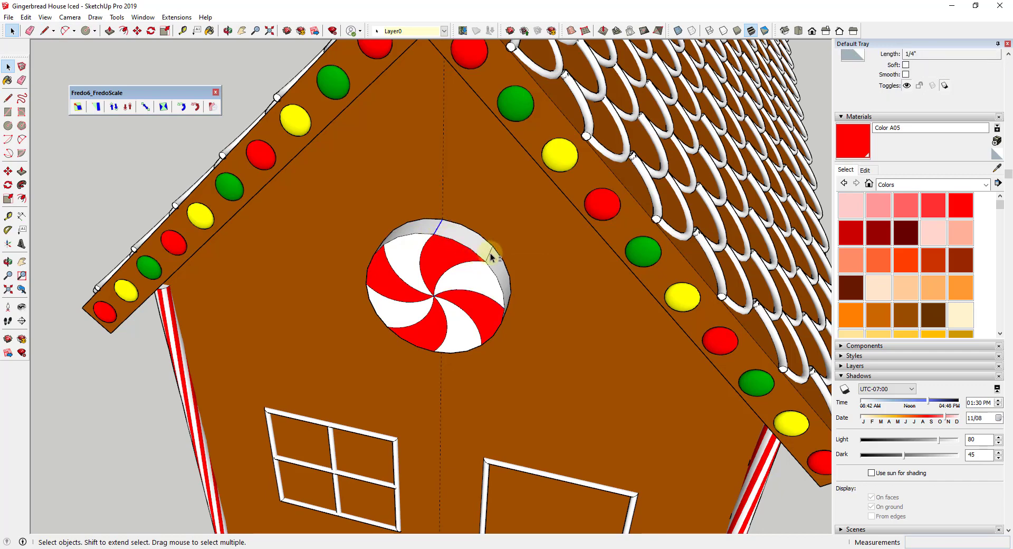
{"action": "left_click", "coordinate": [467, 293]}
{"action": "key", "text": "q"}
{"action": "left_click", "coordinate": [434, 294]}
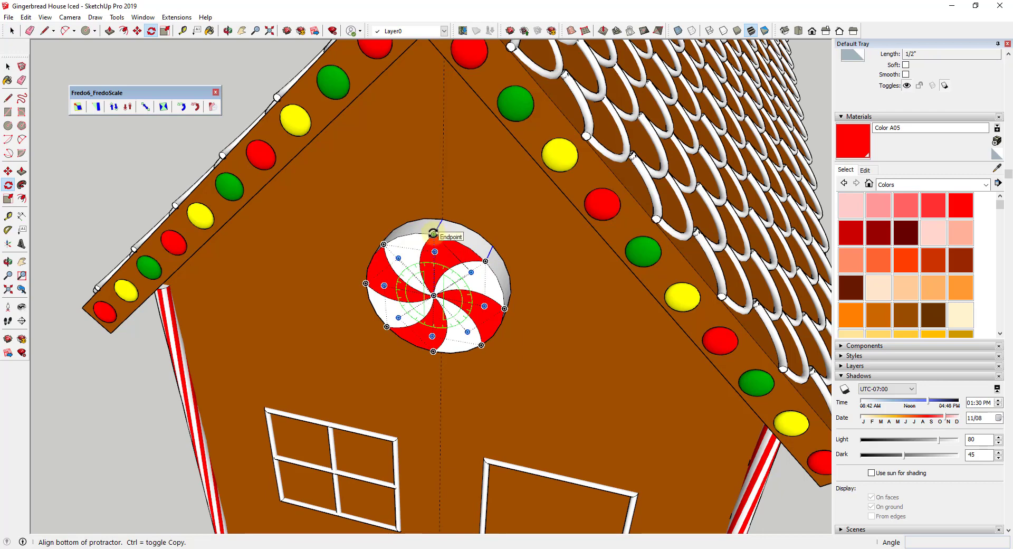
{"action": "left_click", "coordinate": [434, 234]}
{"action": "left_click", "coordinate": [486, 261]}
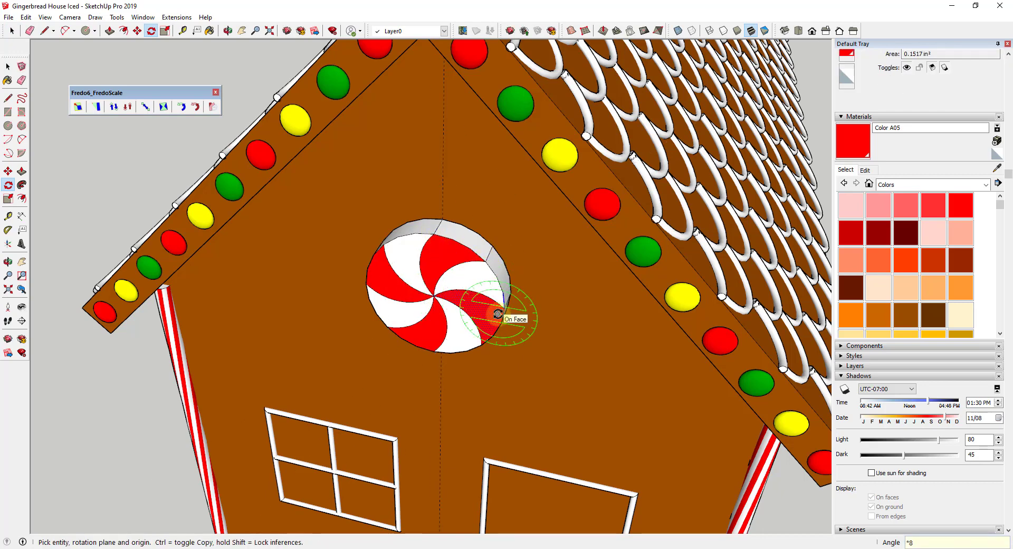
Step: Paint a grey rim section of the peppermint red
{"action": "key", "text": "b"}
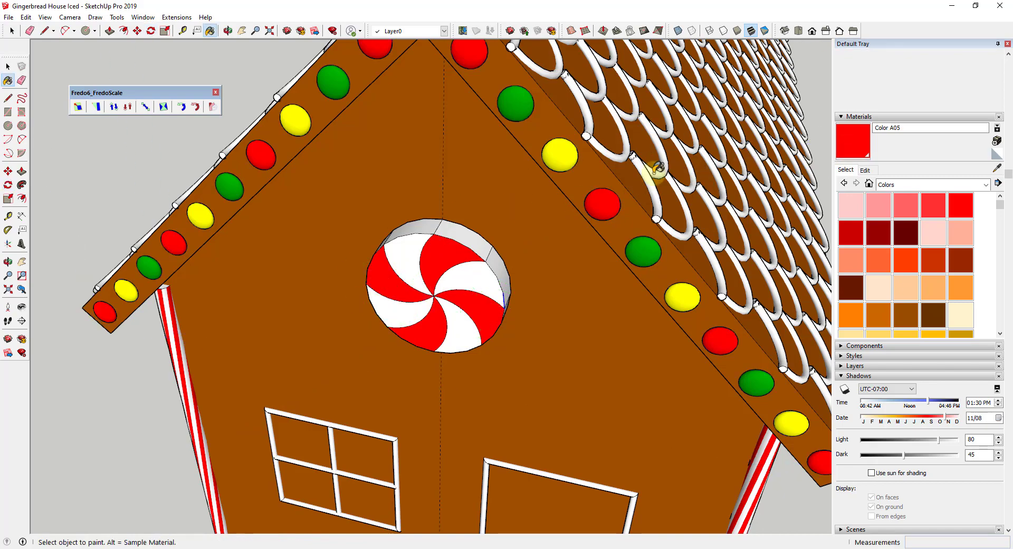
{"action": "left_click", "coordinate": [464, 236]}
{"action": "mouse_move", "coordinate": [461, 232]}
{"action": "middle_mouse_down"}
{"action": "mouse_move", "coordinate": [484, 229]}
{"action": "mouse_move", "coordinate": [380, 256]}
{"action": "middle_mouse_up"}
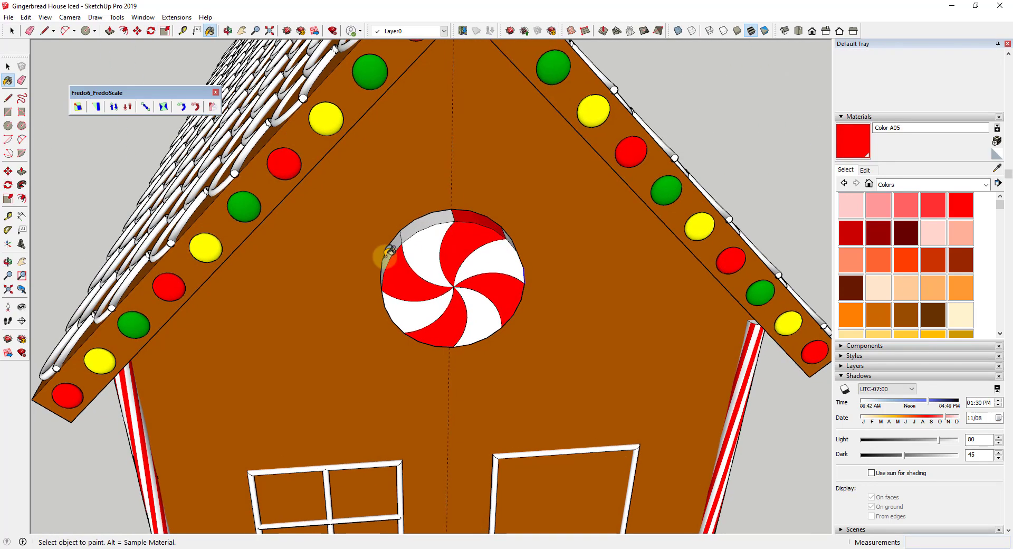
{"action": "mouse_move", "coordinate": [417, 337]}
{"action": "middle_mouse_down"}
{"action": "mouse_move", "coordinate": [407, 267]}
{"action": "mouse_move", "coordinate": [301, 389]}
{"action": "mouse_move", "coordinate": [446, 351]}
{"action": "middle_mouse_up"}
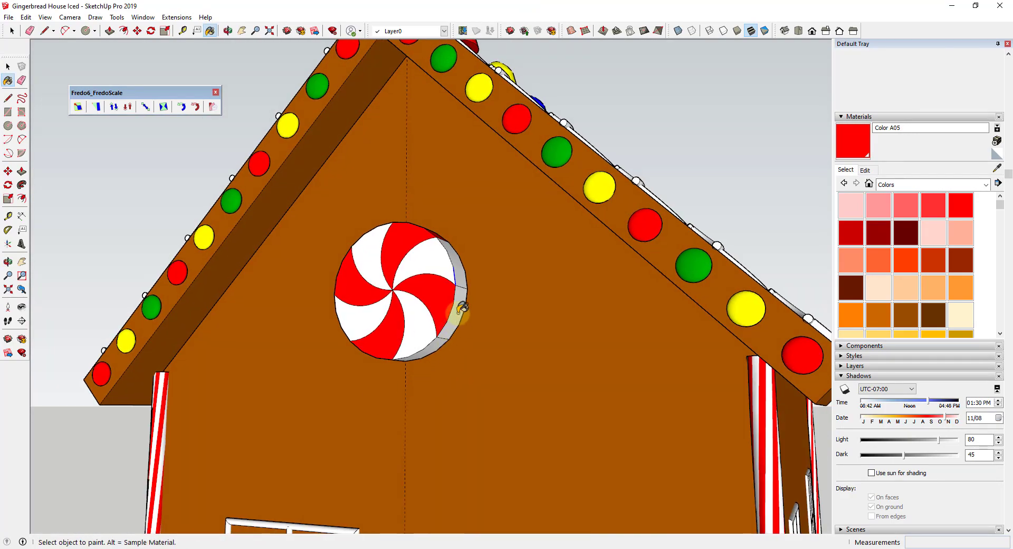
Step: Zoom out to see the whole gingerbread house with its peppermint gable disc
{"action": "scroll", "coordinate": [419, 275], "scroll_direction": "down", "scroll_amount": 5}
{"action": "key", "text": "e"}
{"action": "key", "text": "space"}
{"action": "scroll", "coordinate": [528, 221], "scroll_direction": "down", "scroll_amount": 2}
{"action": "scroll", "coordinate": [528, 222], "scroll_direction": "up", "scroll_amount": 3}
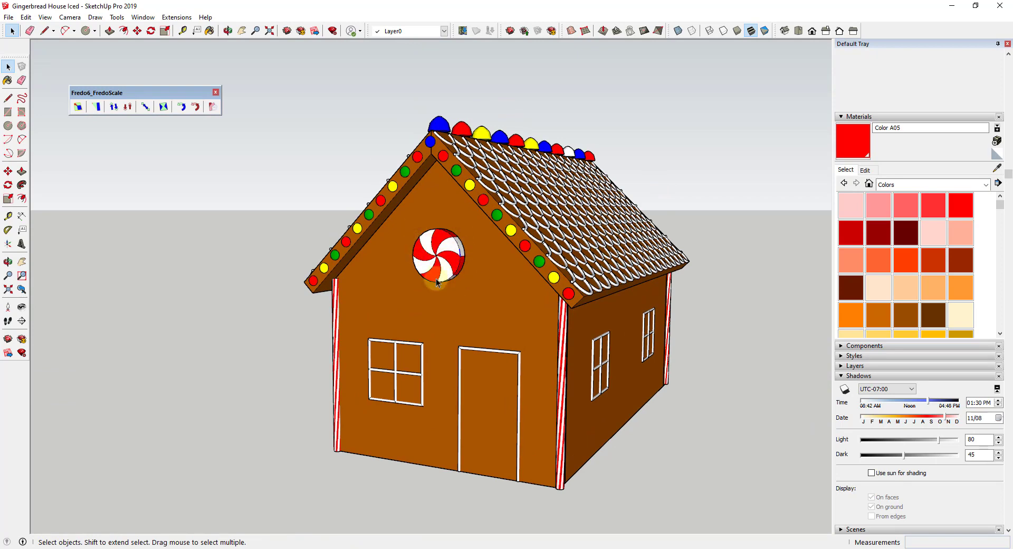
{"action": "scroll", "coordinate": [463, 289], "scroll_direction": "up", "scroll_amount": 1}
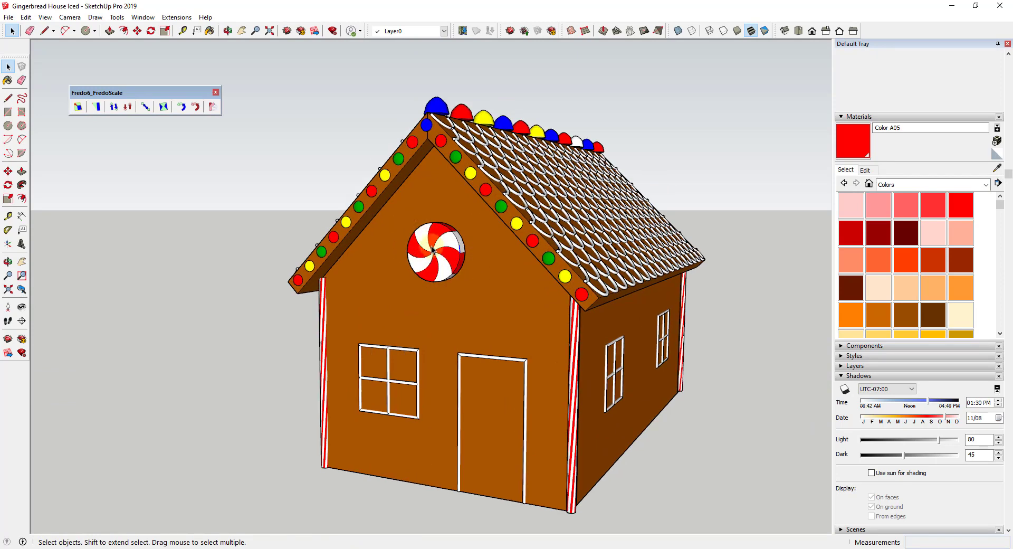